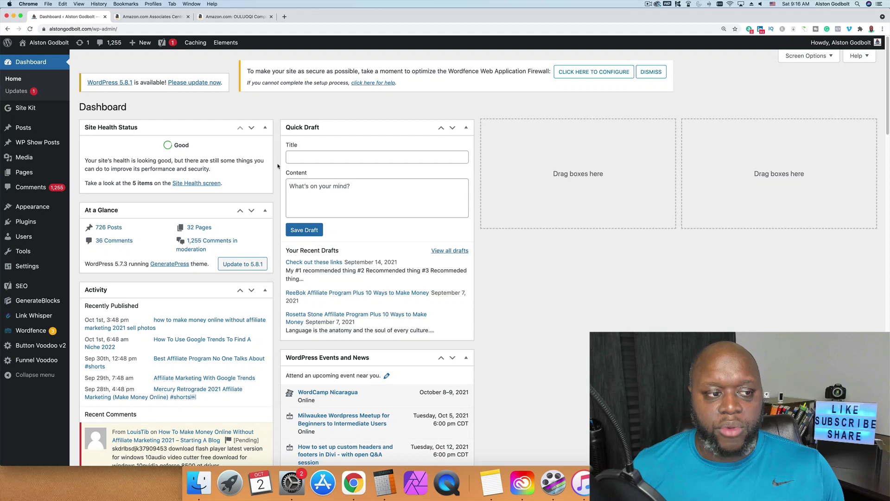
Create a new post titled 'BEST SMARTWATCH BANDS FOR 2022', removing the extra S from 'SSMARTWATCH'
{"action": "mouse_move", "coordinate": [41, 143]}
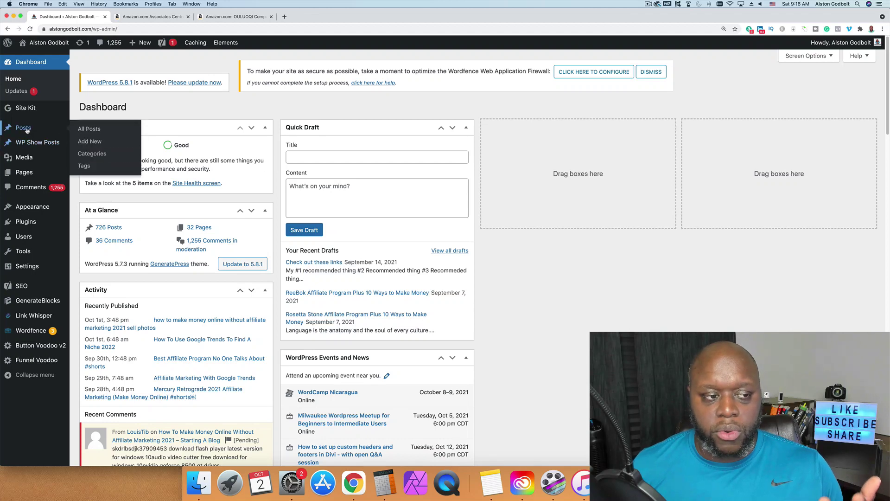
{"action": "left_click", "coordinate": [26, 129]}
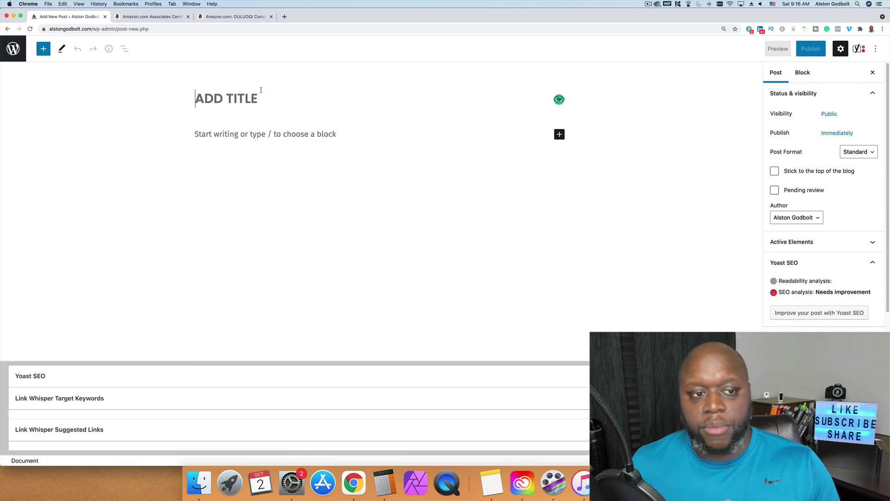
{"action": "type", "text": "BEST "}
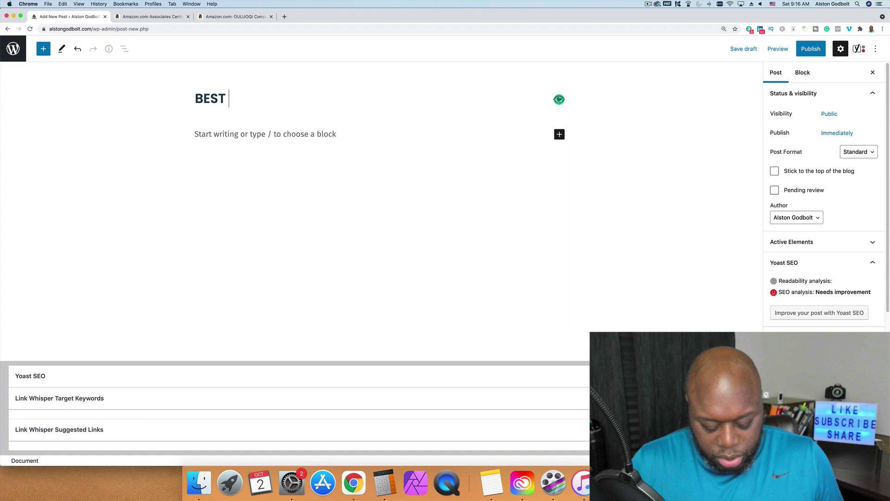
{"action": "type", "text": "SSMARTW"}
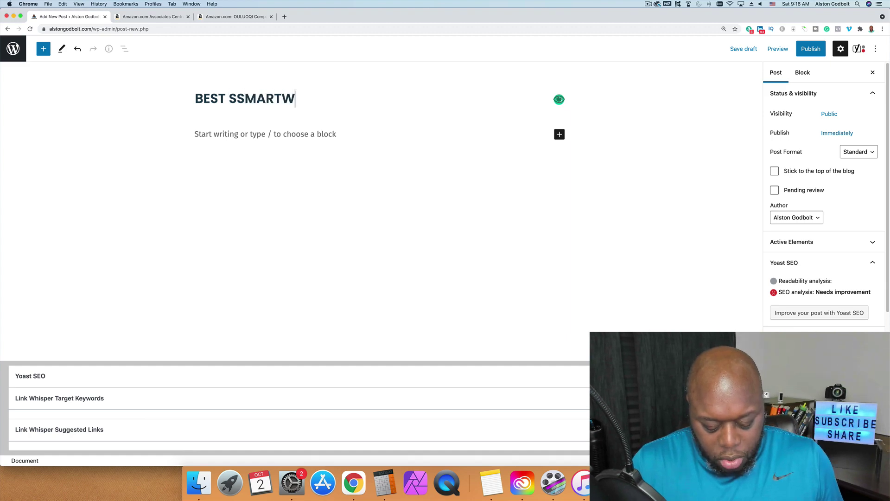
{"action": "type", "text": "ATCH BAN"}
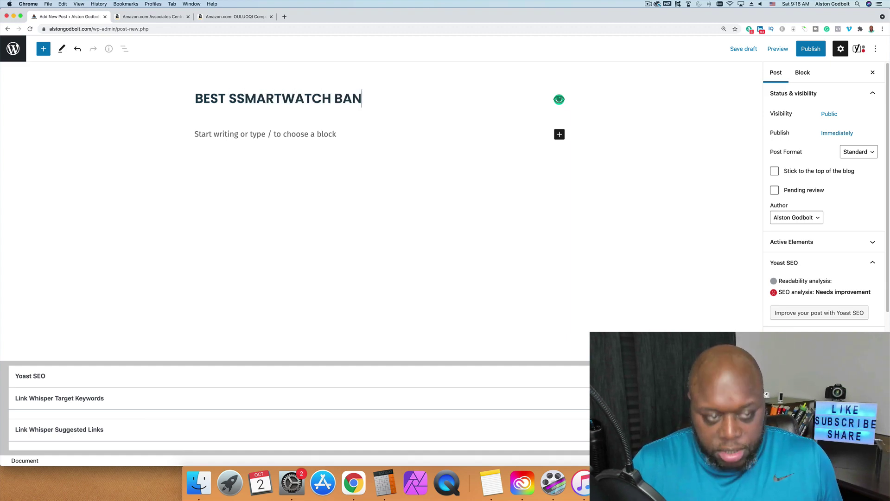
{"action": "type", "text": "DS FOR 2022"}
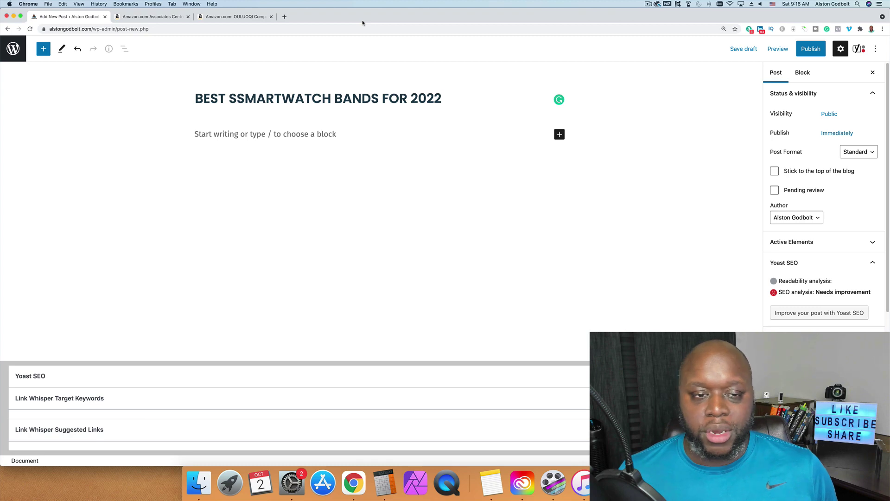
{"action": "left_click", "coordinate": [236, 98]}
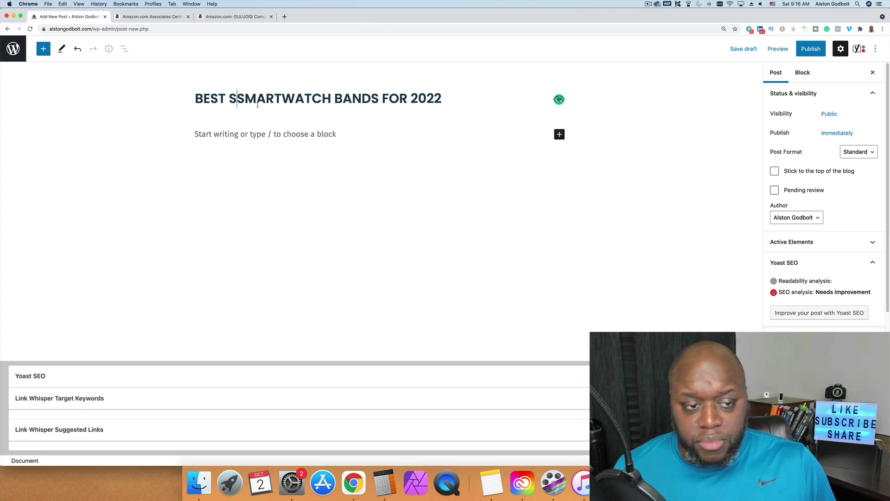
{"action": "key", "text": "BackSpace"}
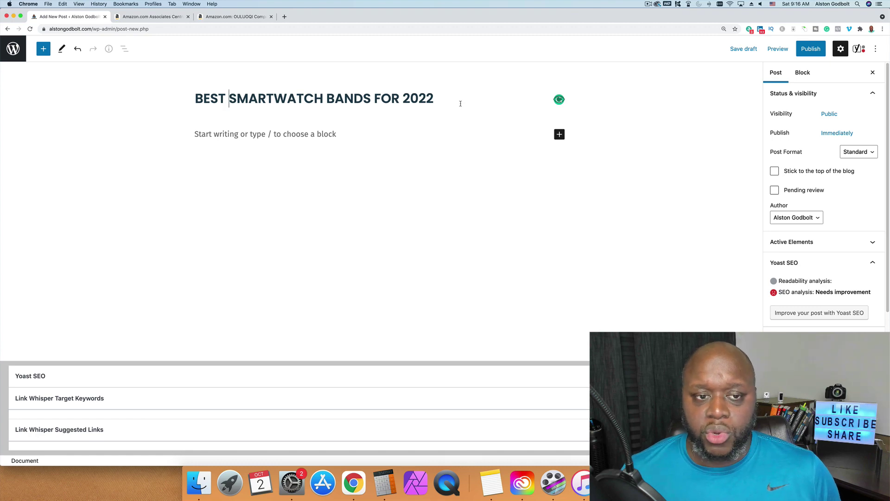
Open the SiteStripe tool page from the Tools menu in Amazon Associates Central
{"action": "left_click", "coordinate": [146, 17]}
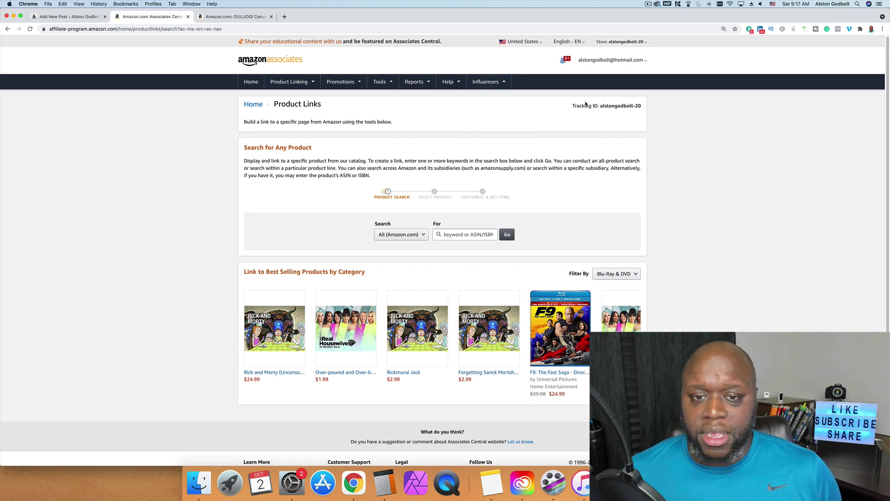
{"action": "mouse_move", "coordinate": [485, 84]}
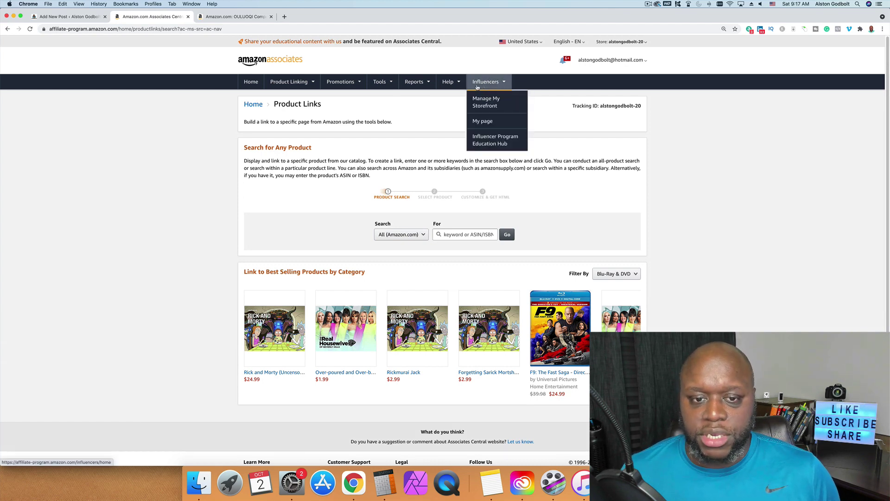
{"action": "mouse_move", "coordinate": [426, 84]}
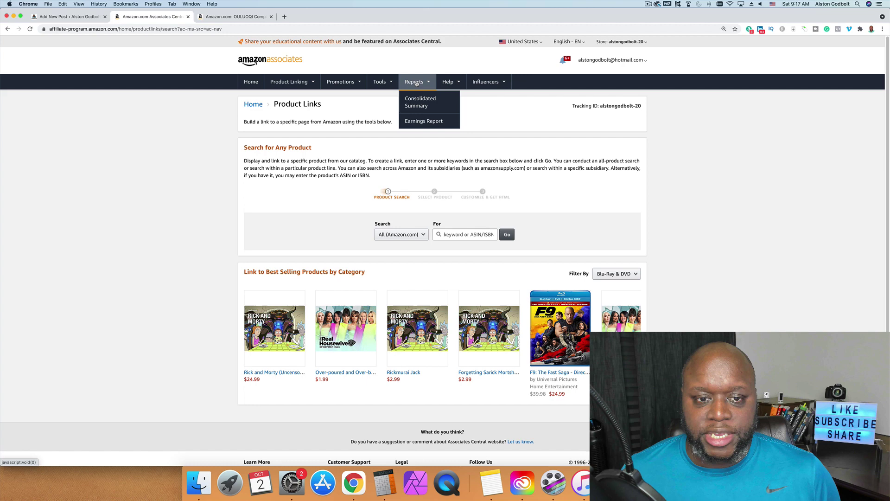
{"action": "mouse_move", "coordinate": [386, 82]}
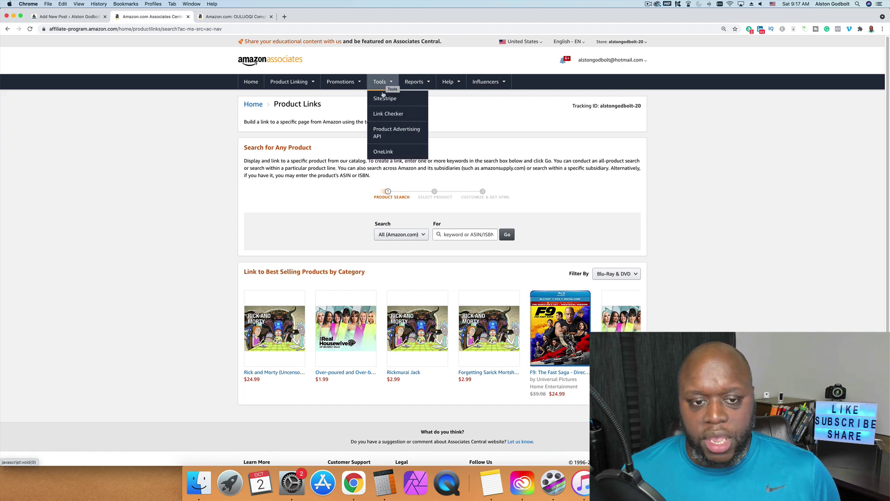
{"action": "left_click", "coordinate": [381, 102]}
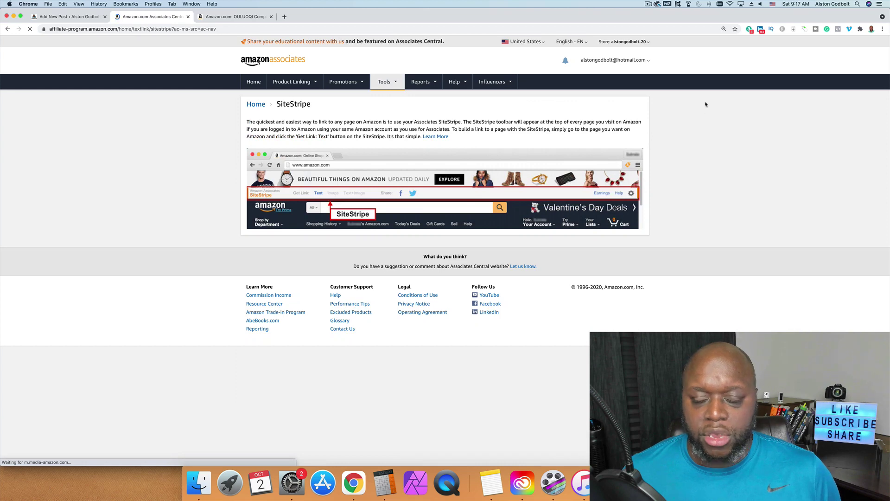
Review the OULUOQI watch band product page with the Image link panel closed
{"action": "left_click", "coordinate": [233, 18]}
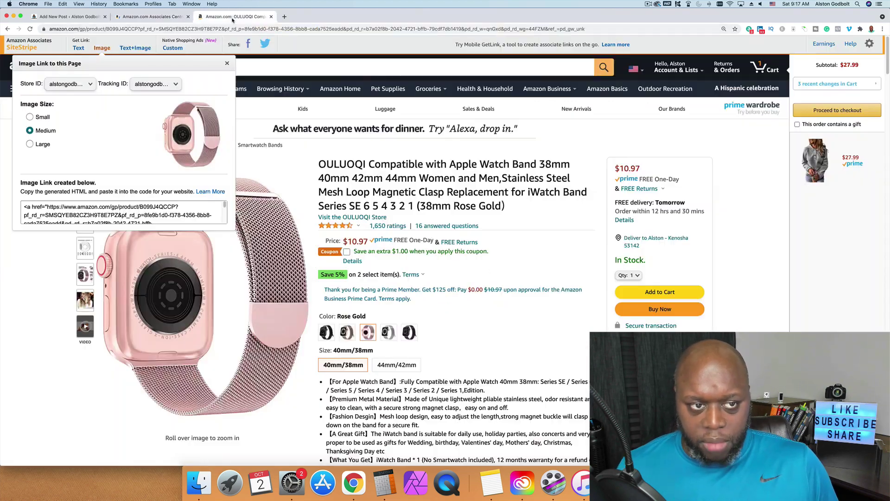
{"action": "left_click", "coordinate": [227, 64]}
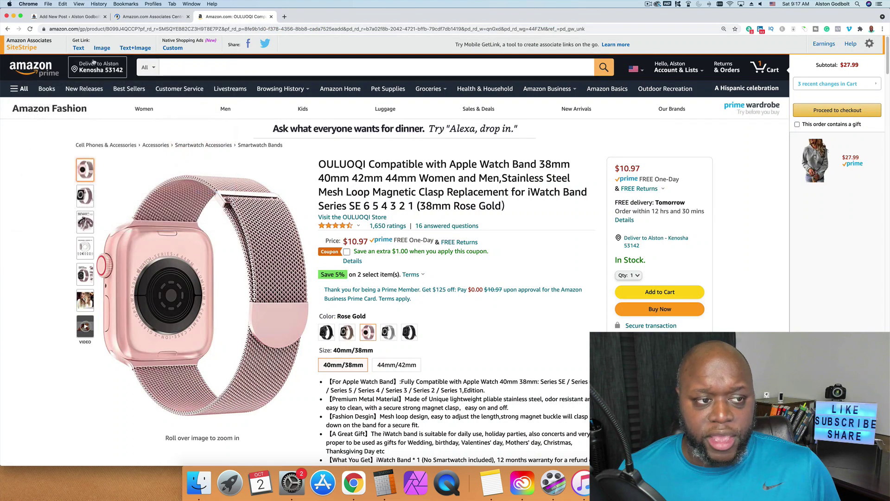
{"action": "left_click", "coordinate": [149, 17]}
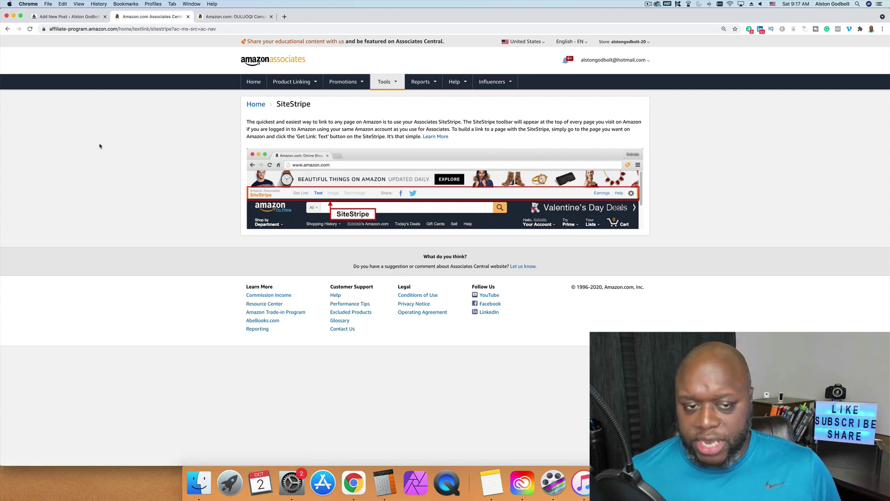
{"action": "left_click", "coordinate": [234, 17]}
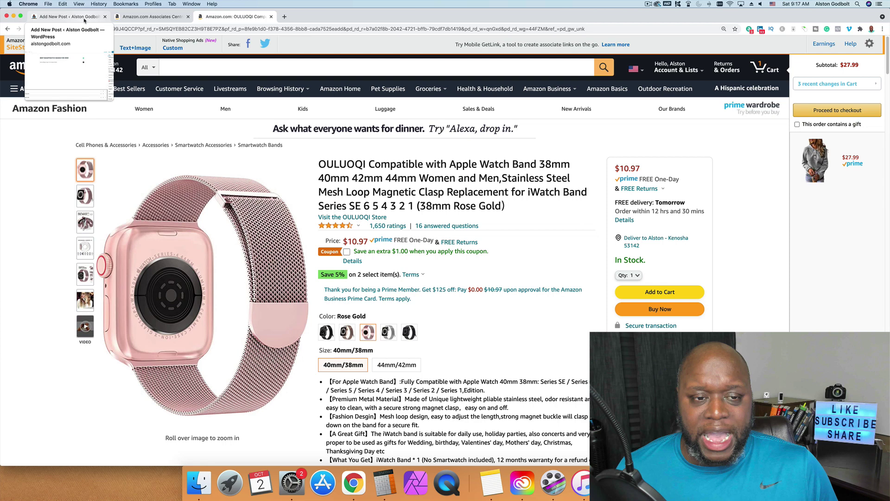
{"action": "left_click", "coordinate": [69, 16]}
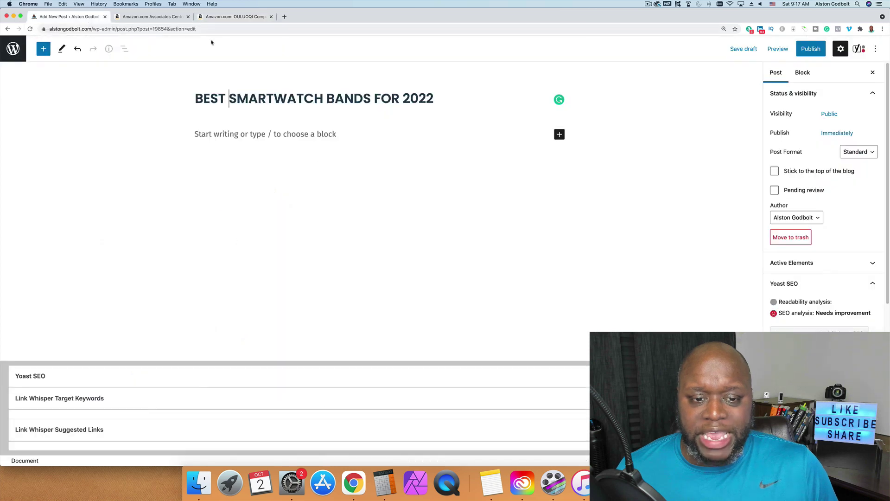
Start a numbered list in the post body by typing '1.'
{"action": "left_click", "coordinate": [320, 135]}
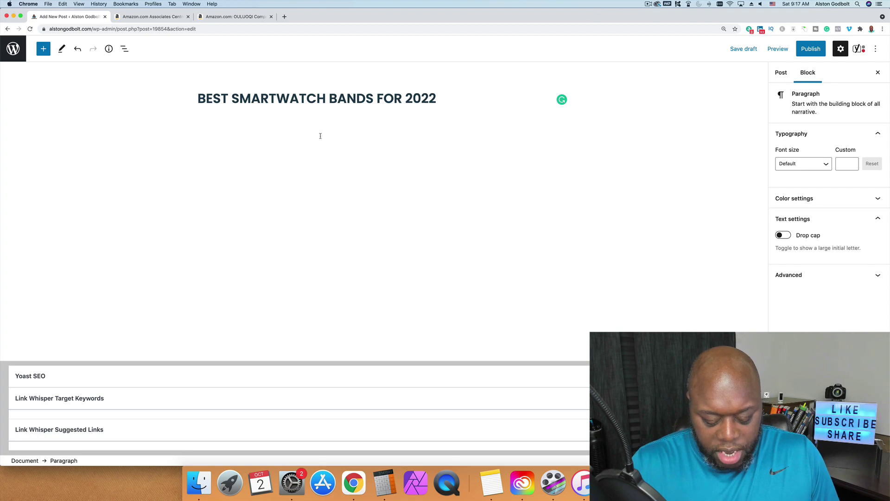
{"action": "type", "text": "New 1"}
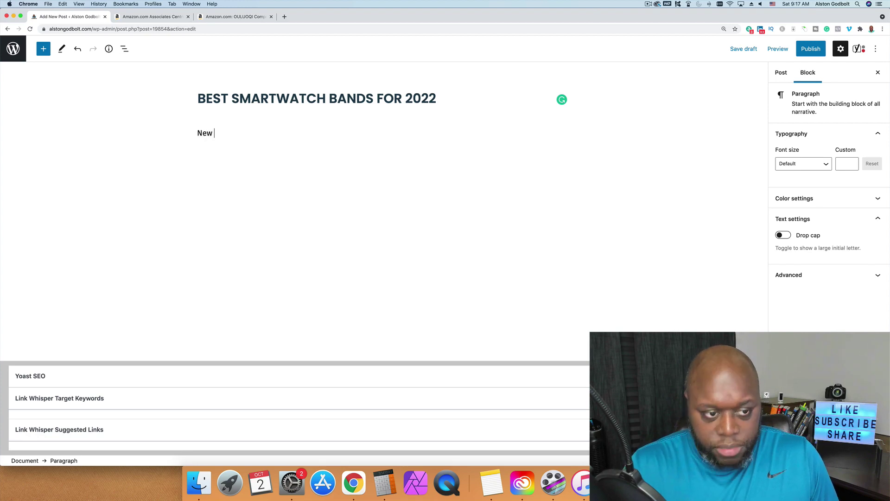
{"action": "key", "text": "BackSpace"}
{"action": "key", "text": "BackSpace"}
{"action": "key", "text": "BackSpace"}
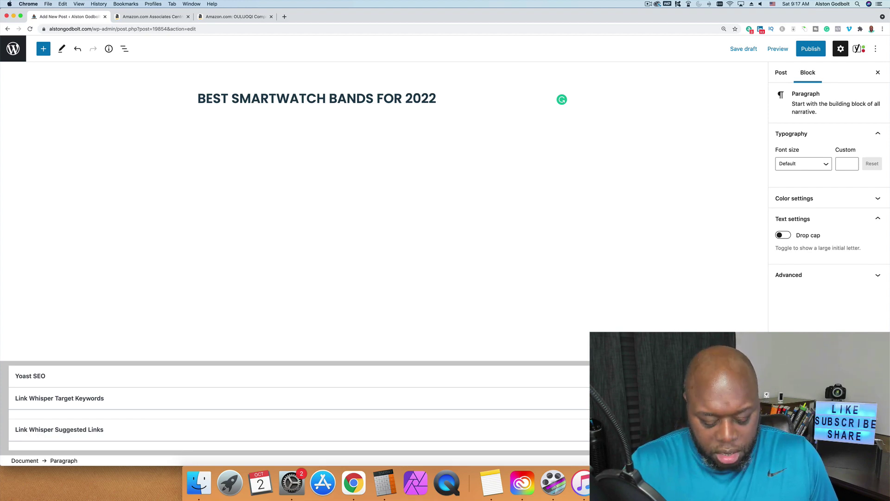
{"action": "type", "text": "1."}
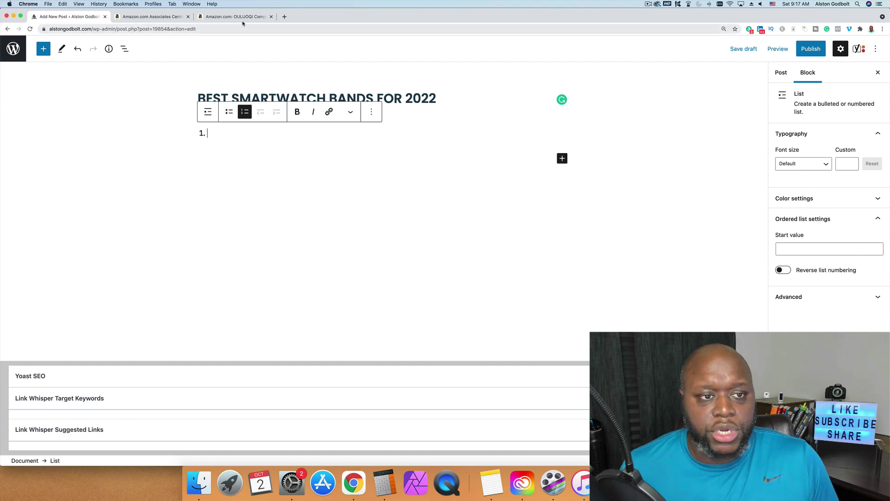
Copy 'OULUOQI' from the Amazon product title and paste it as the first list item
{"action": "left_click", "coordinate": [234, 16]}
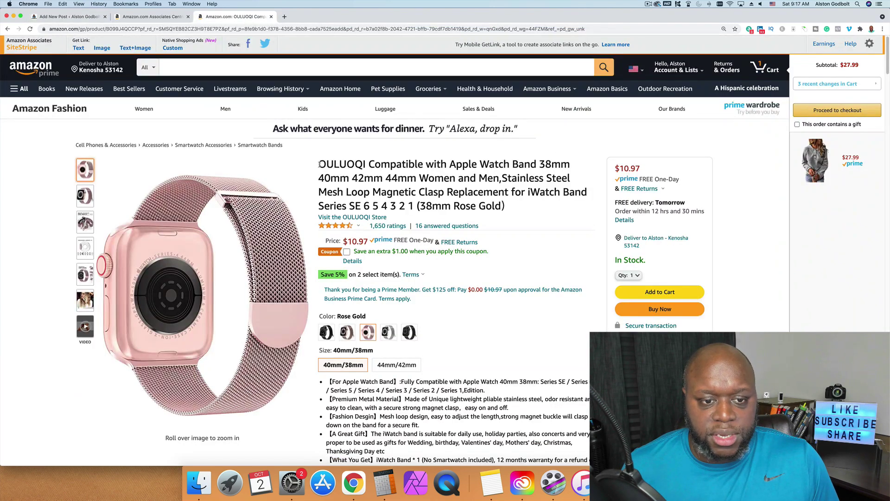
{"action": "left_click_drag", "start_coordinate": [319, 165], "coordinate": [365, 166]}
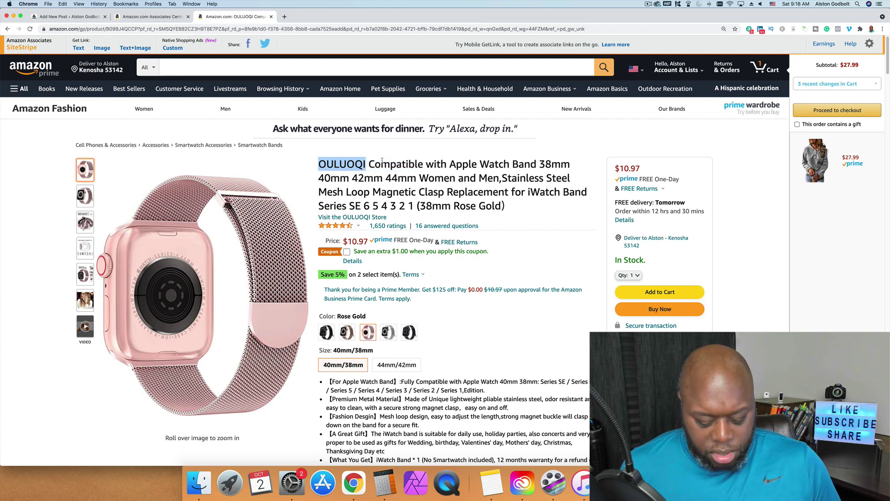
{"action": "key", "text": "super+c"}
{"action": "left_click", "coordinate": [72, 17]}
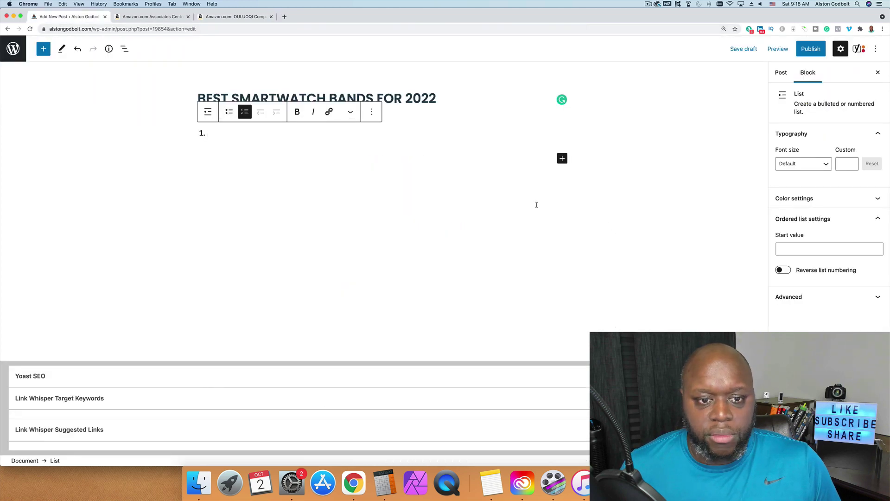
{"action": "key", "text": "super+v"}
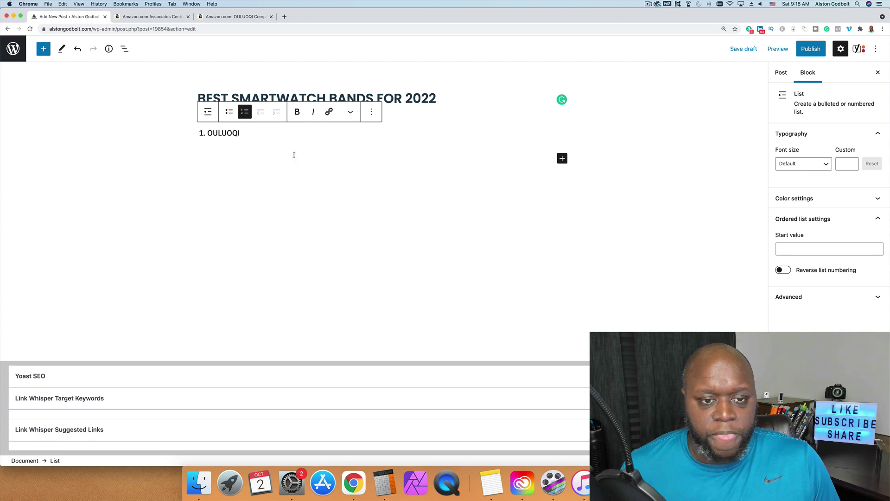
{"action": "double_click", "coordinate": [221, 133]}
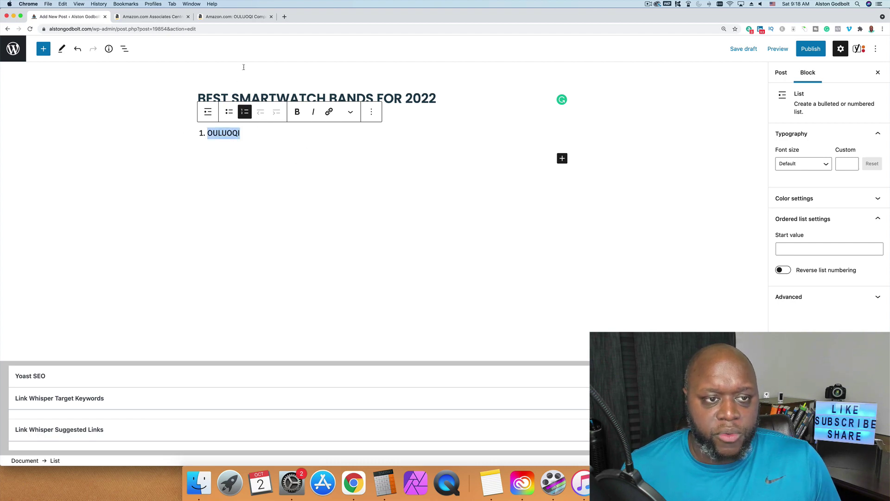
{"action": "left_click", "coordinate": [229, 16]}
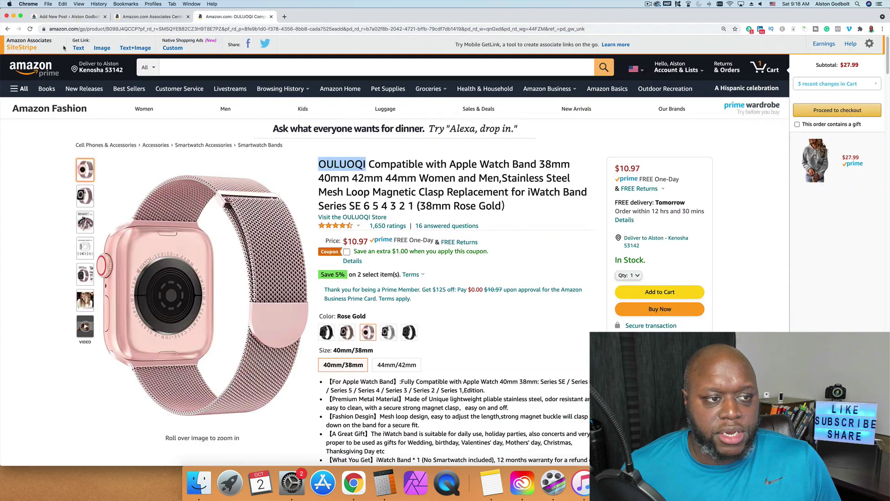
Copy the SiteStripe full-length text link for the OULUOQI rose gold watch band
{"action": "left_click", "coordinate": [80, 49]}
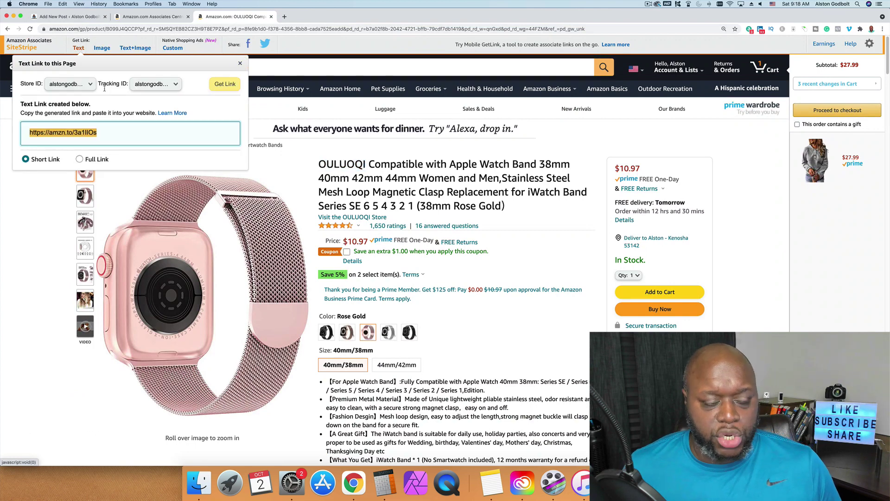
{"action": "left_click", "coordinate": [79, 159]}
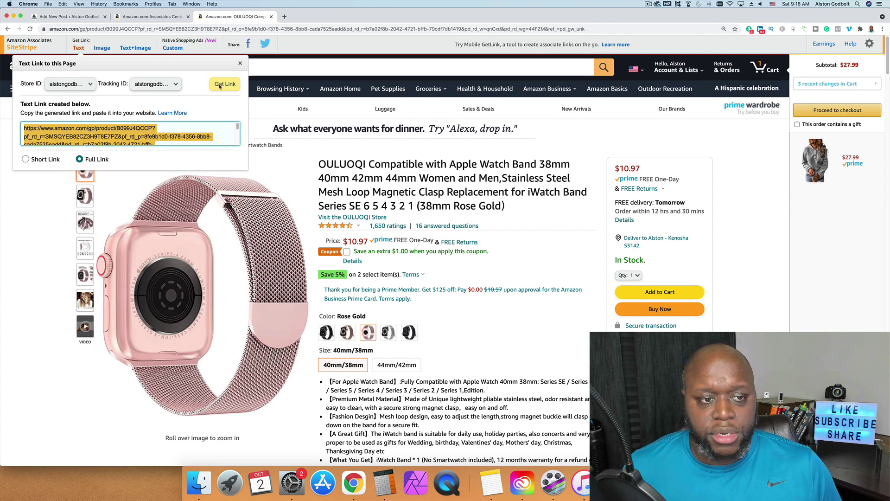
{"action": "key", "text": "super+c"}
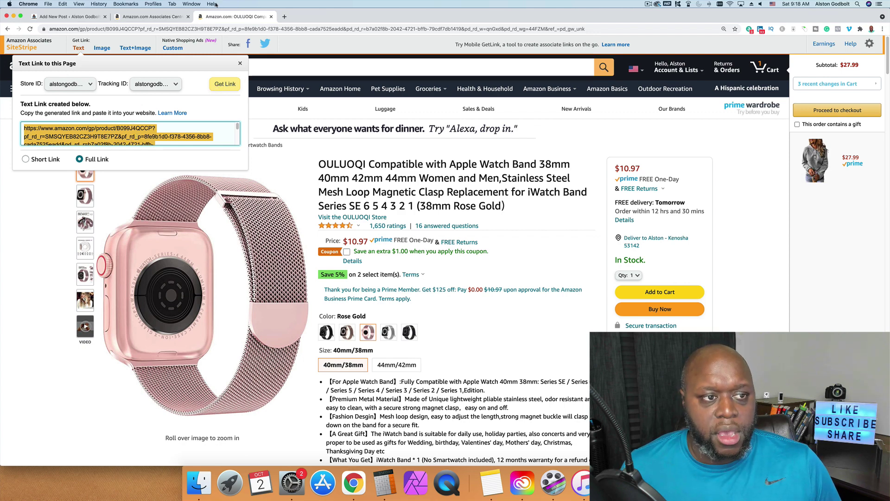
{"action": "key", "text": "super+1"}
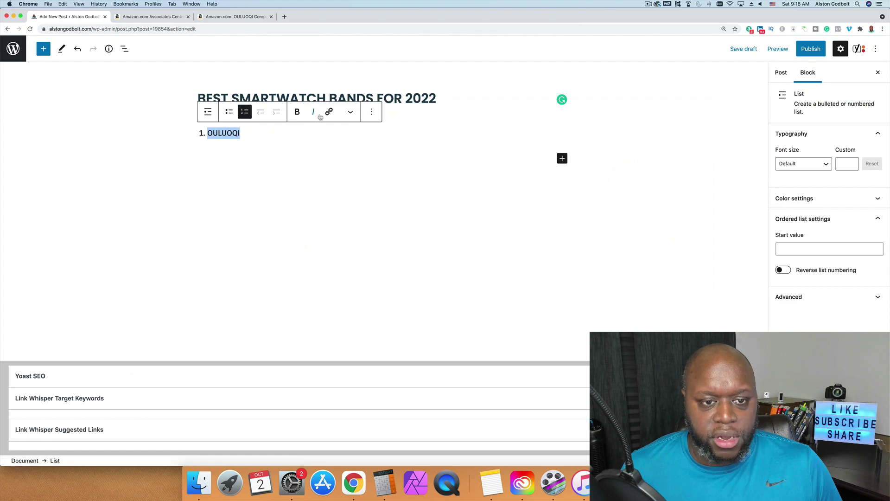
Link 'OULUOQI' to the Amazon affiliate URL, opening in a new tab, and preview the post
{"action": "left_click", "coordinate": [328, 111]}
{"action": "key", "text": "super+v"}
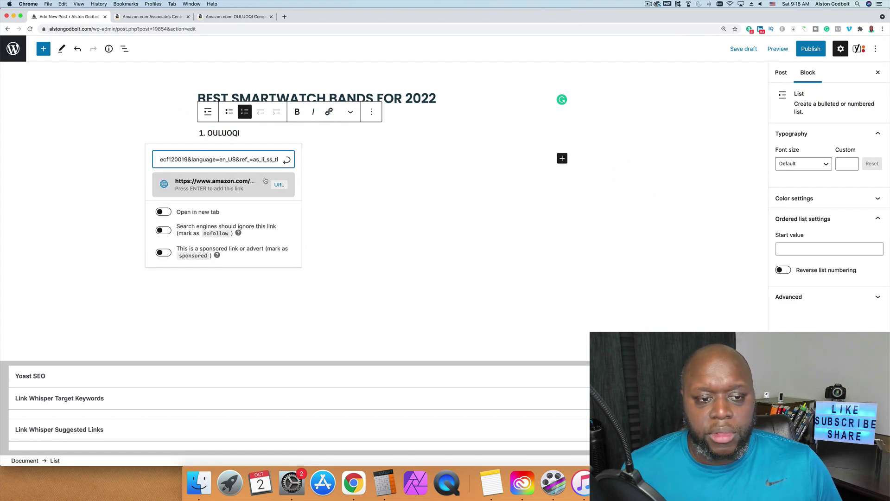
{"action": "left_click", "coordinate": [163, 212]}
{"action": "left_click", "coordinate": [218, 185]}
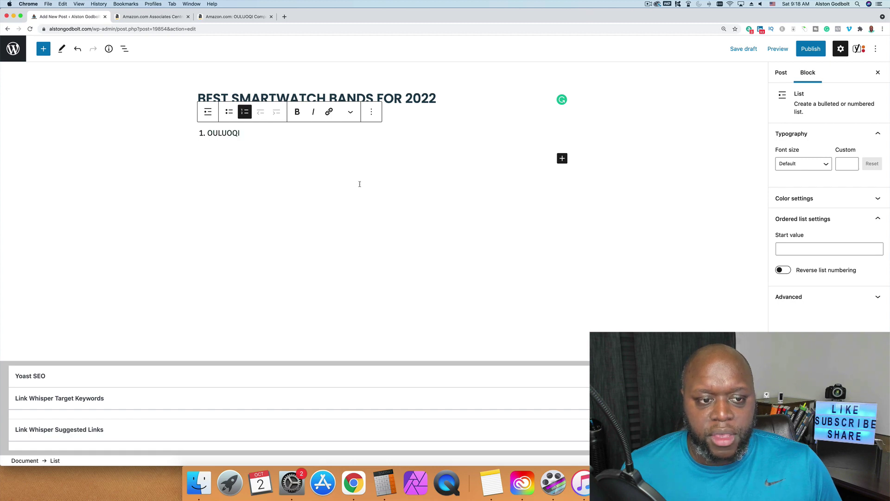
{"action": "left_click", "coordinate": [777, 48]}
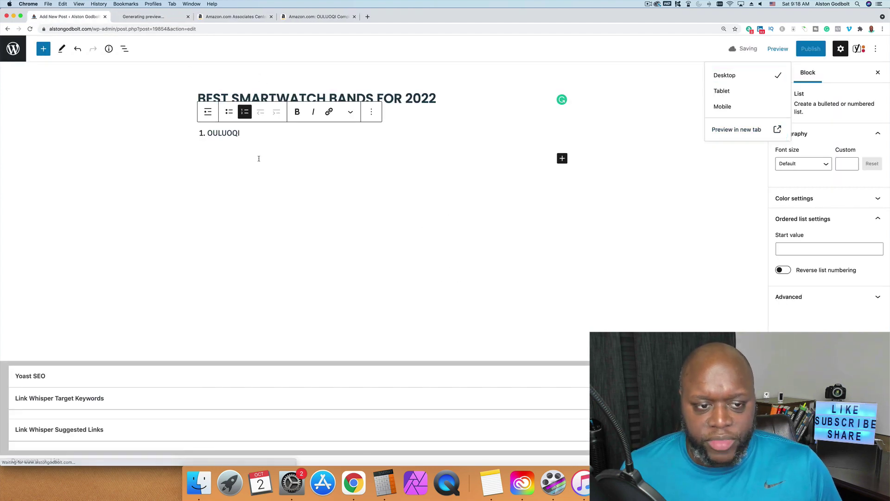
{"action": "left_click", "coordinate": [241, 161]}
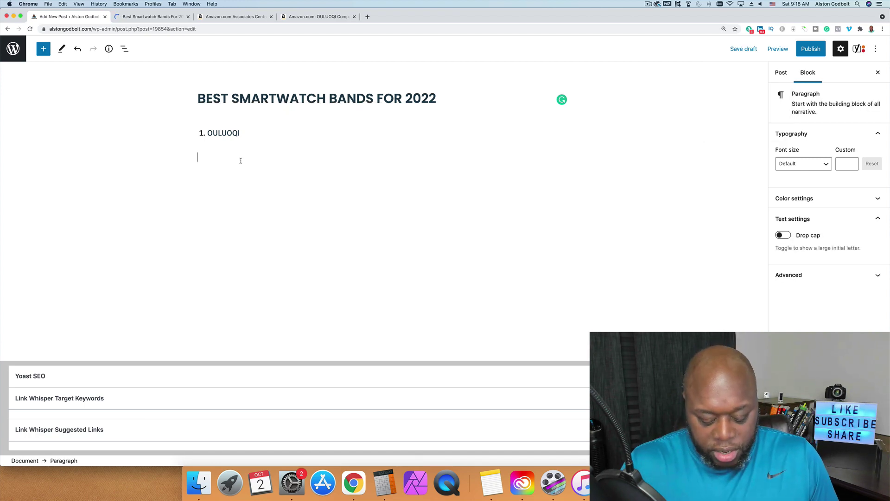
Type 'THis is the best smartwatch band becase' in a new paragraph below the list
{"action": "type", "text": "THis is the "}
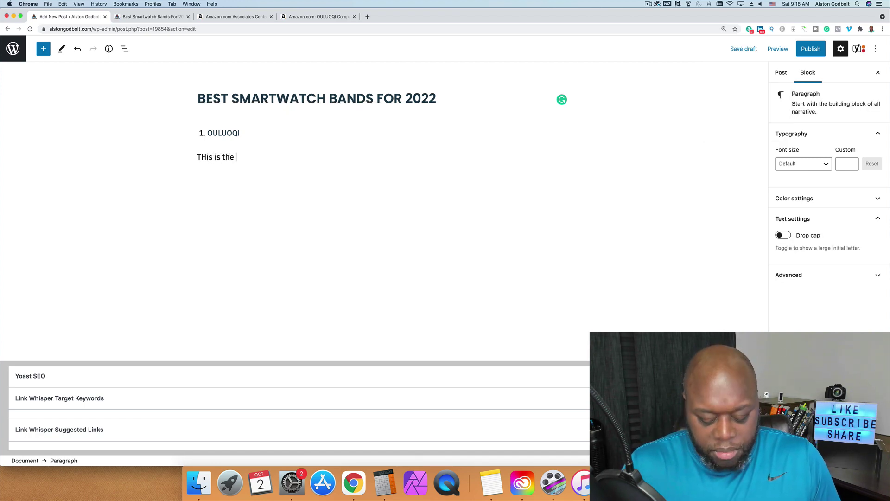
{"action": "type", "text": "best smartwat"}
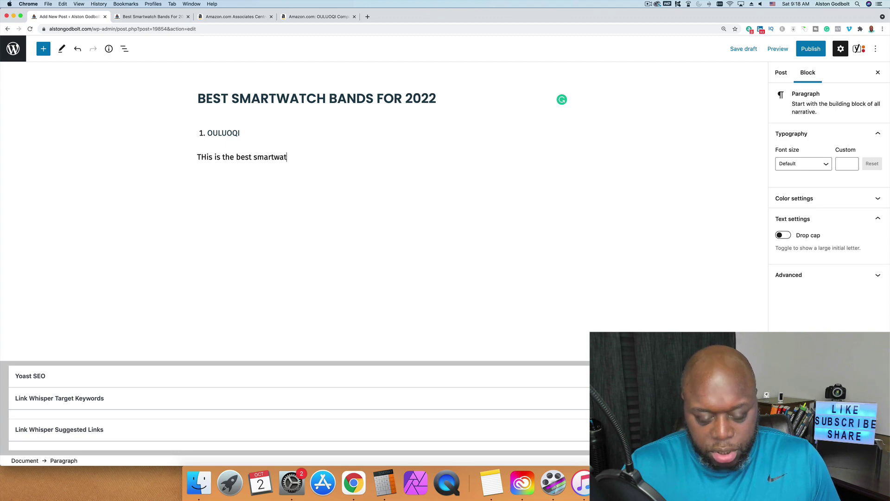
{"action": "type", "text": "ch best"}
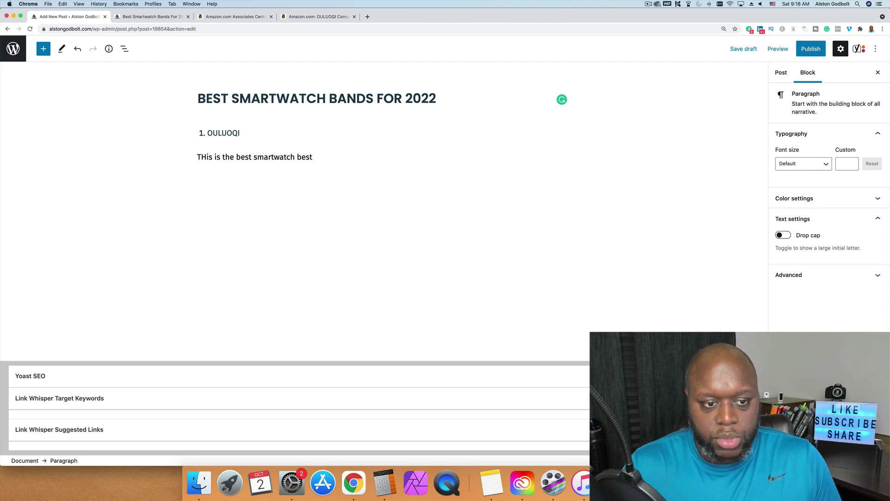
{"action": "key", "text": "BackSpace"}
{"action": "key", "text": "BackSpace"}
{"action": "key", "text": "BackSpace"}
{"action": "type", "text": "and"}
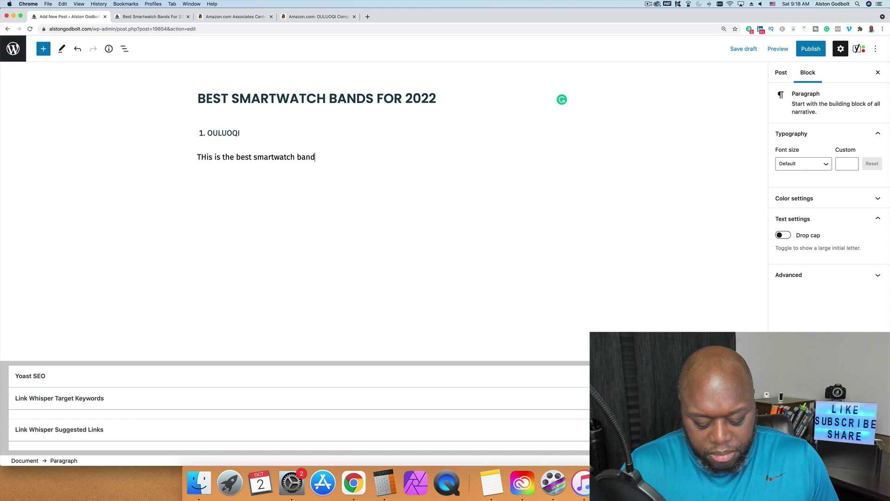
{"action": "type", "text": " becase"}
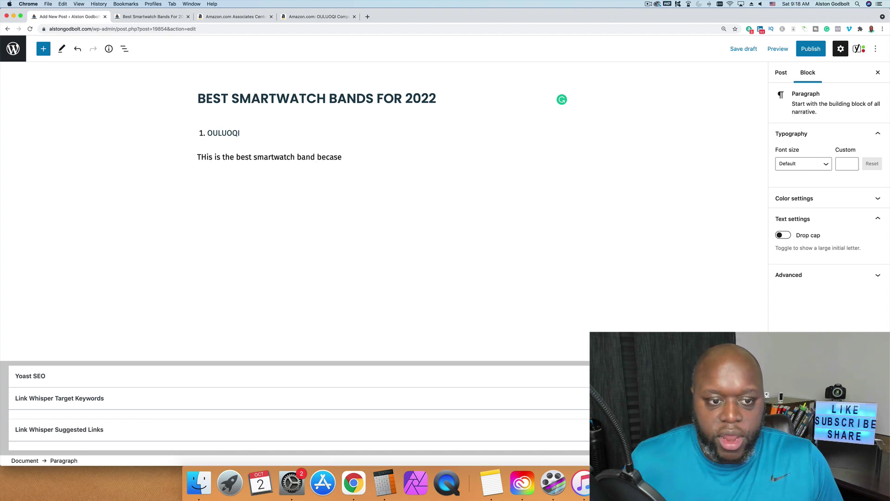
Link the word 'smartwatch' to the Amazon affiliate URL, opening in a new tab
{"action": "double_click", "coordinate": [263, 156]}
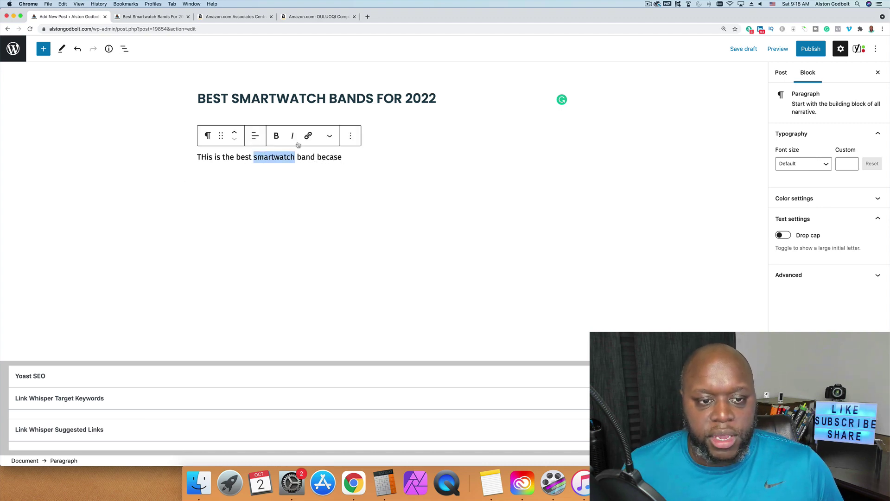
{"action": "left_click", "coordinate": [308, 136]}
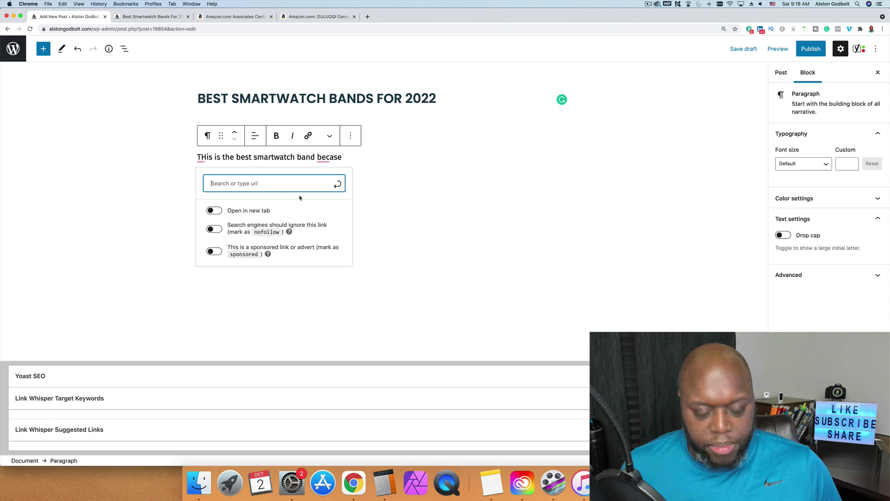
{"action": "key", "text": "super+v"}
{"action": "left_click", "coordinate": [214, 236]}
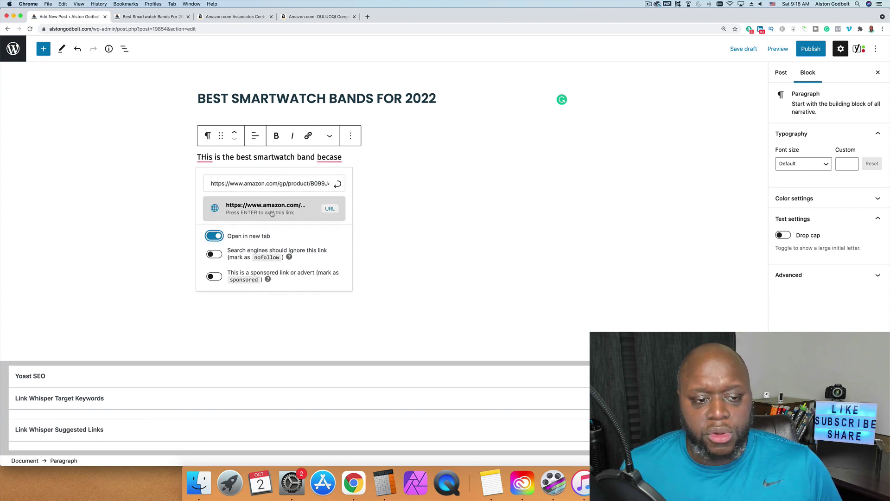
{"action": "left_click", "coordinate": [271, 211]}
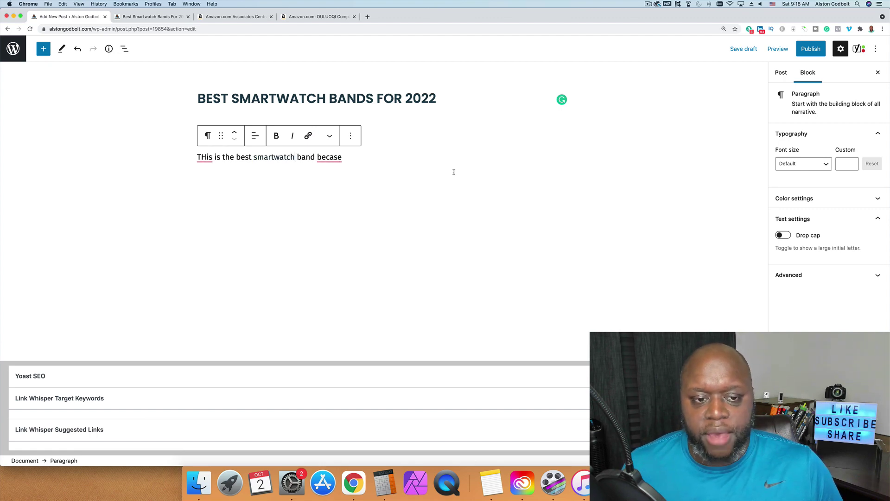
Correct 'becase' to 'because' and 'THis' to 'This', then check the post preview
{"action": "left_click", "coordinate": [329, 157]}
{"action": "left_click", "coordinate": [325, 180]}
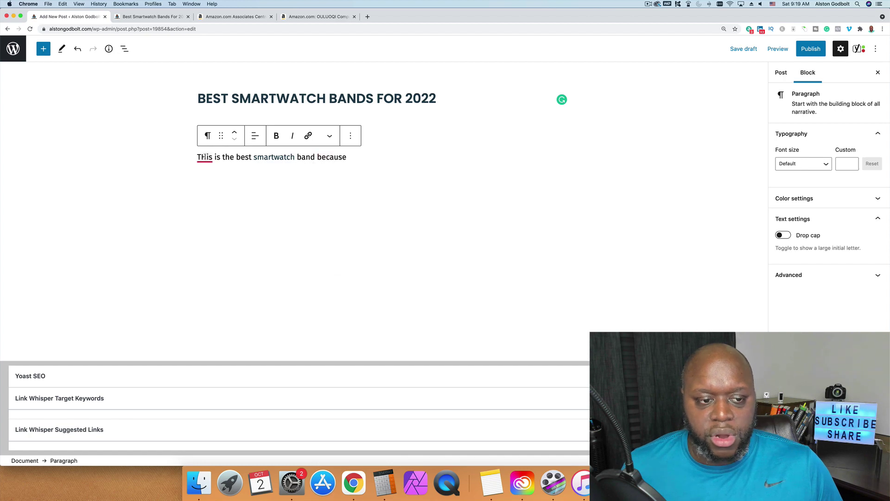
{"action": "left_click", "coordinate": [204, 157]}
{"action": "left_click", "coordinate": [207, 174]}
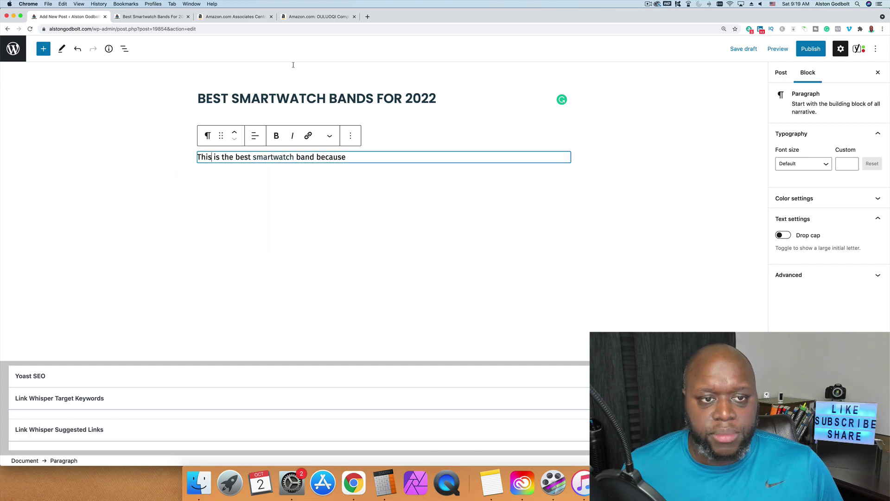
{"action": "left_click", "coordinate": [167, 17]}
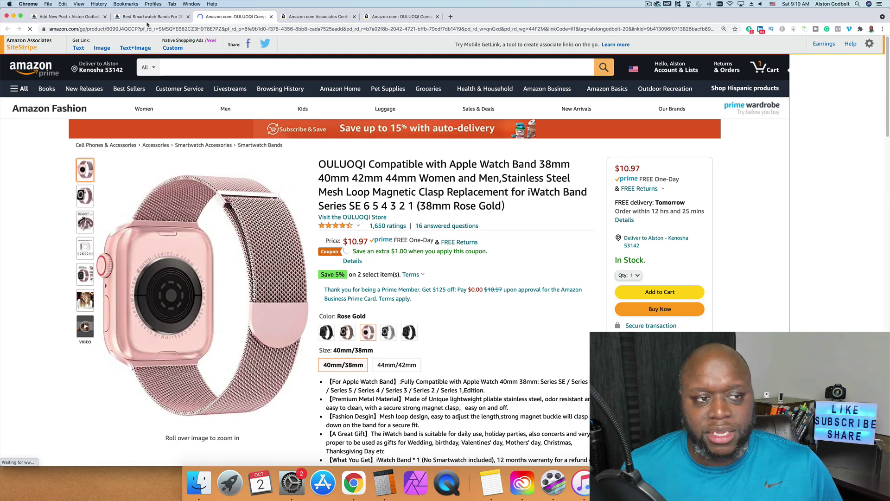
{"action": "left_click", "coordinate": [67, 16]}
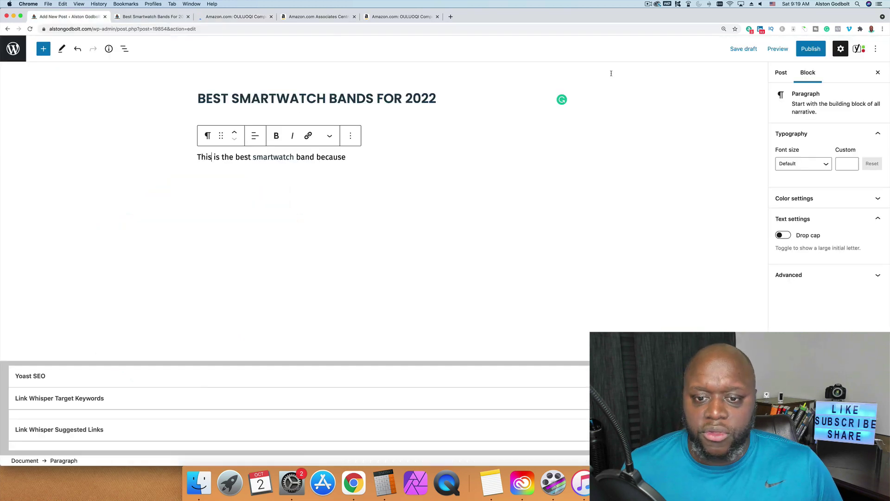
Add a Buttons block under the paragraph labelled 'GET' followed by the pasted Amazon URL
{"action": "left_click", "coordinate": [373, 157]}
{"action": "key", "text": "Return"}
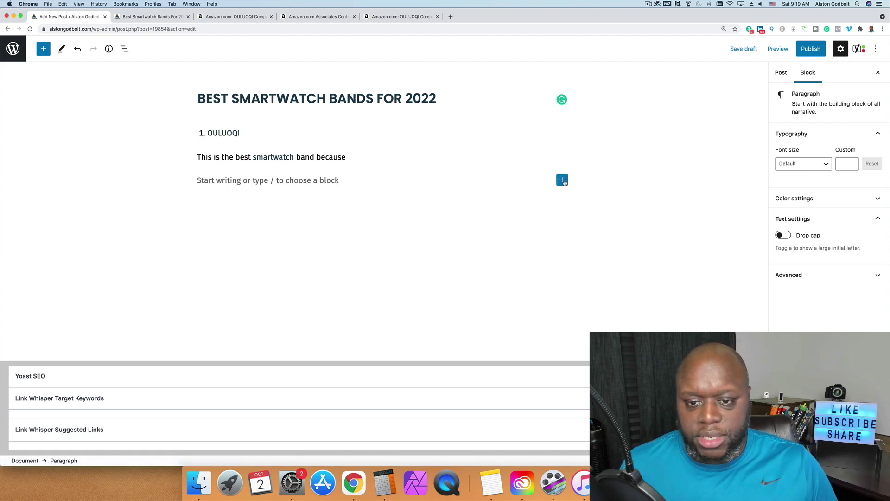
{"action": "left_click", "coordinate": [563, 181]}
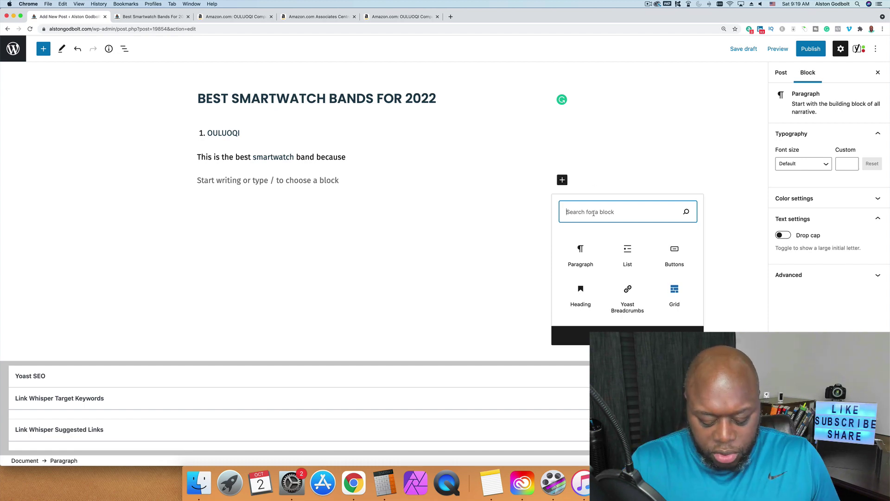
{"action": "type", "text": "buti"}
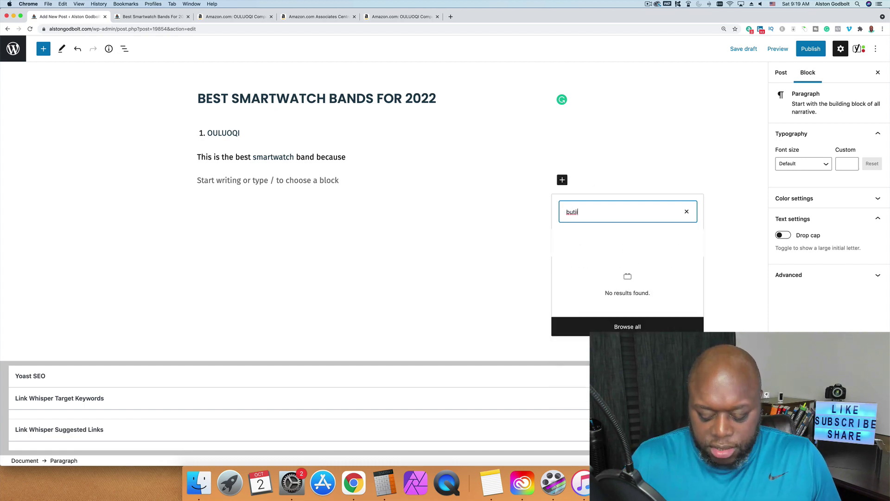
{"action": "key", "text": "BackSpace"}
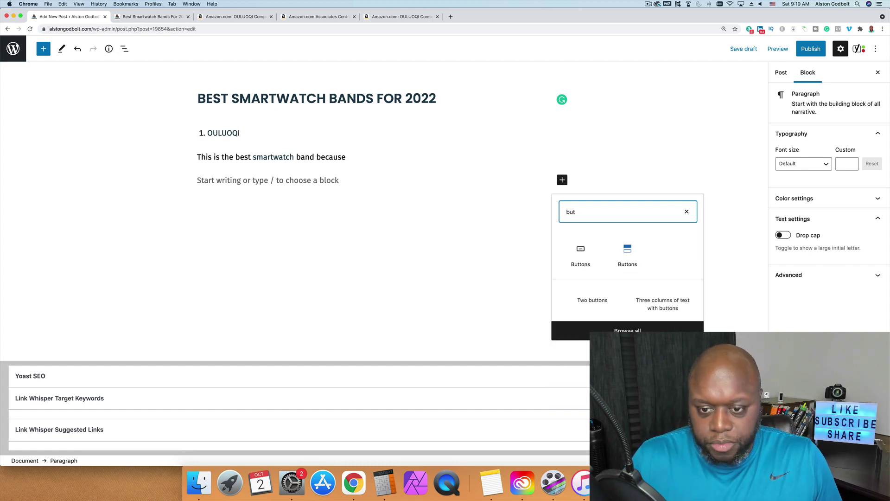
{"action": "left_click", "coordinate": [586, 253]}
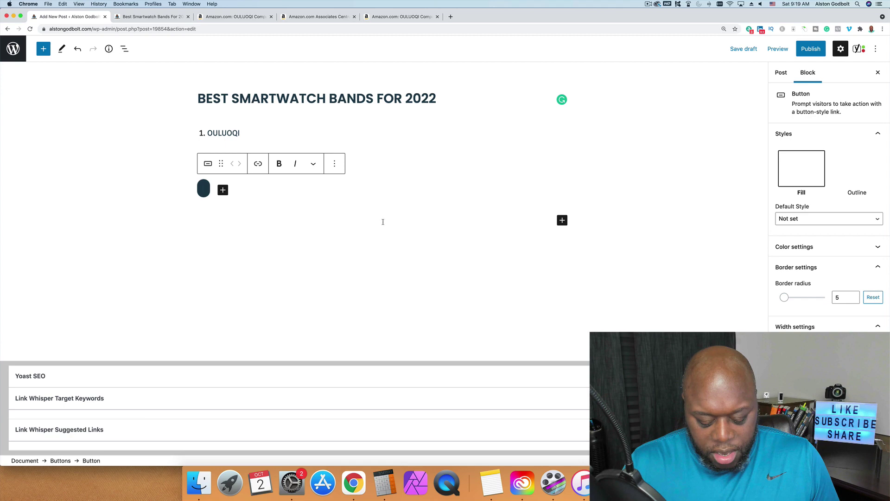
{"action": "type", "text": "GET"}
{"action": "key", "text": "super+v"}
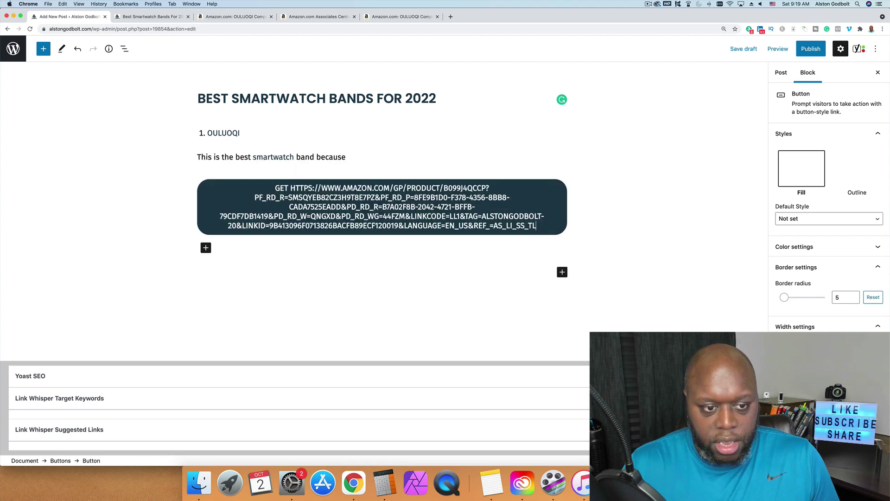
Replace the pasted URL so the button reads 'GET OULUOQI BAND TODAY'
{"action": "key", "text": "super+z"}
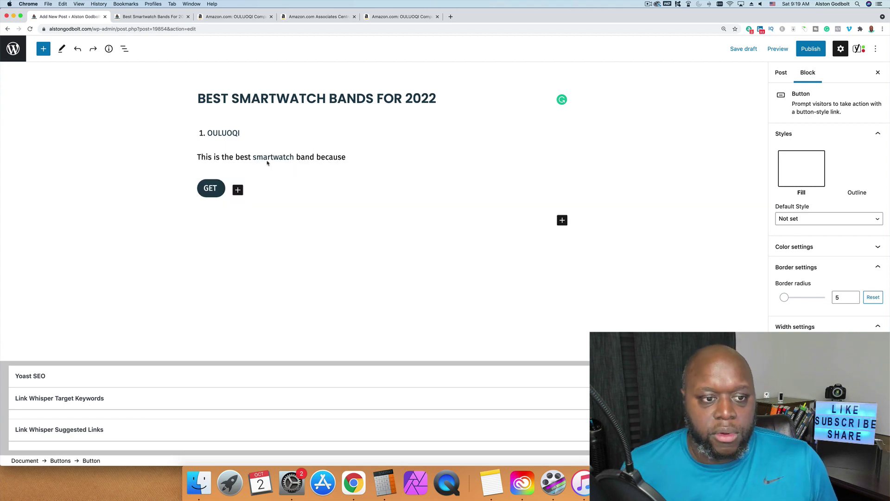
{"action": "double_click", "coordinate": [229, 133]}
{"action": "key", "text": "super+c"}
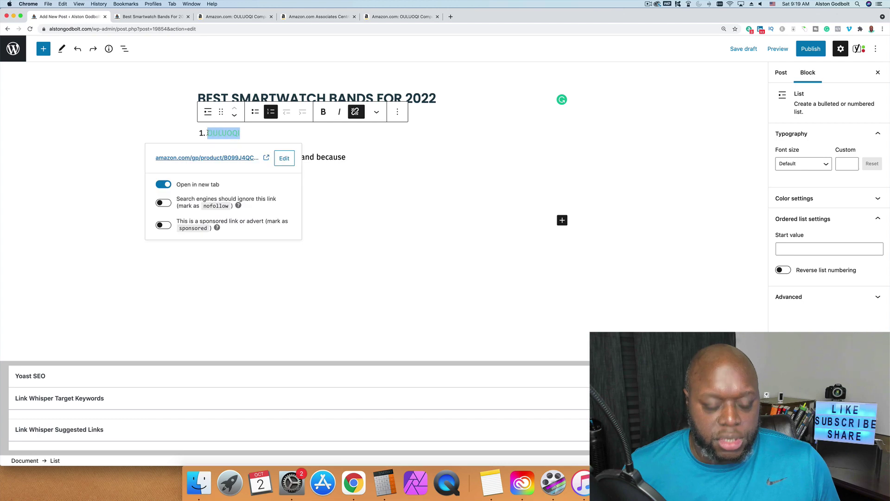
{"action": "left_click", "coordinate": [195, 260]}
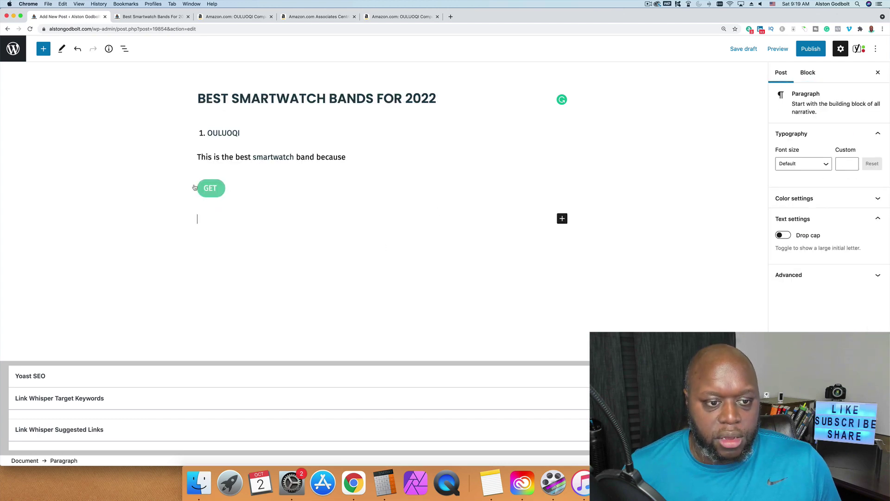
{"action": "left_click", "coordinate": [222, 190]}
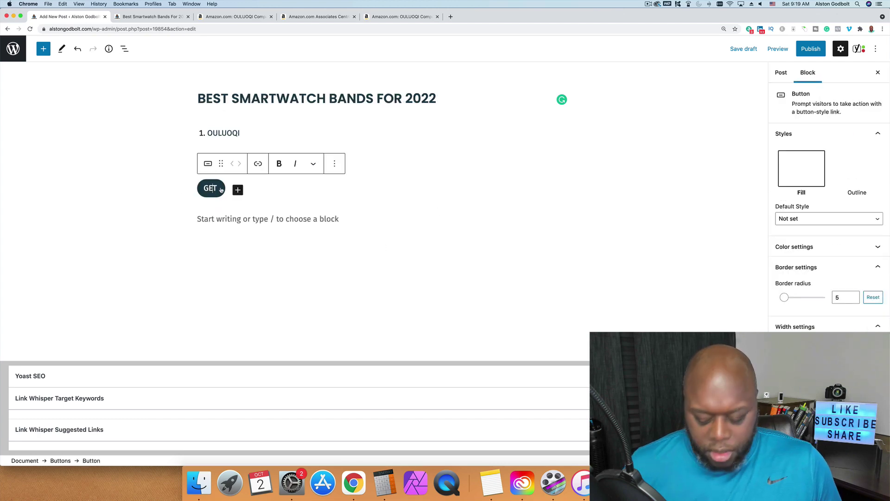
{"action": "key", "text": "super+v"}
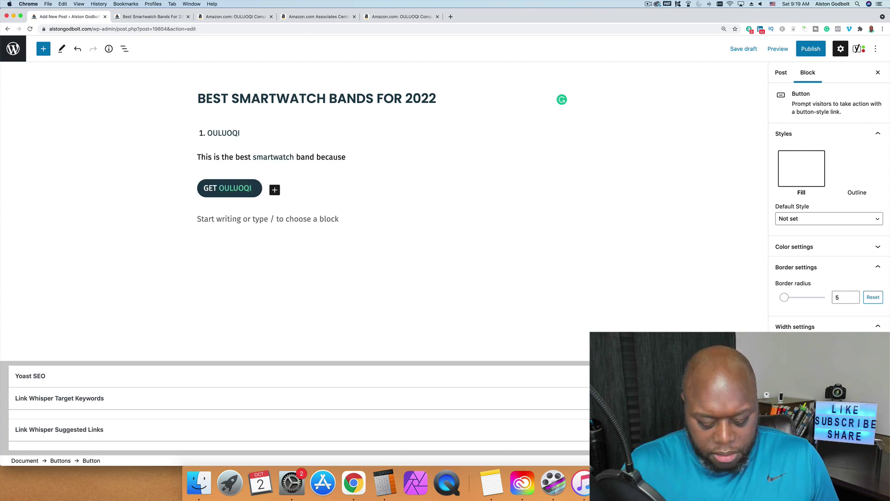
{"action": "type", "text": "BAND"}
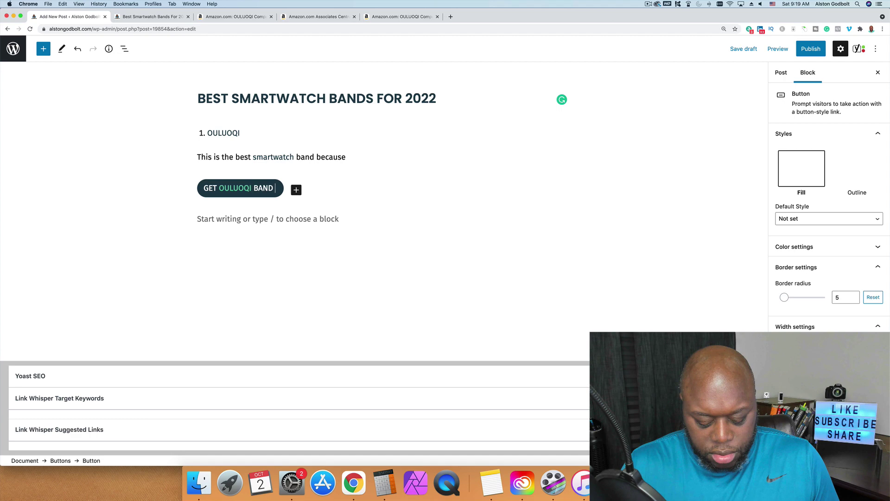
{"action": "type", "text": " TODAY"}
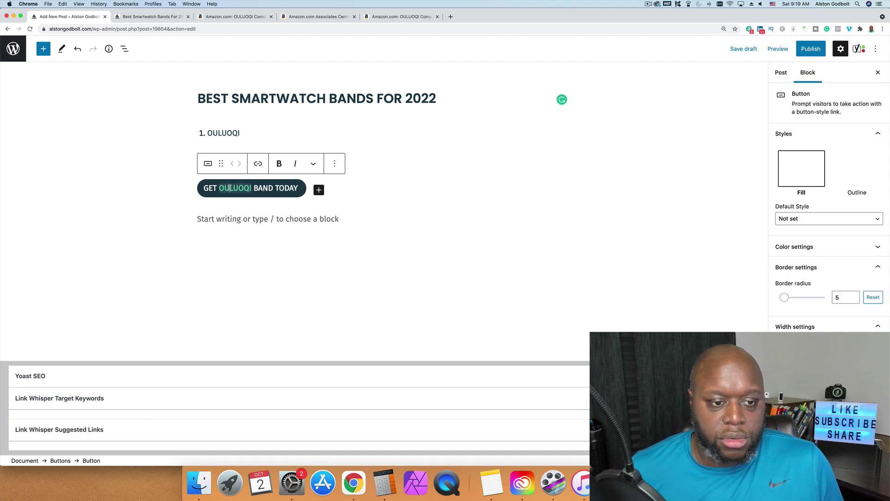
Re-paste 'OULUOQI' in the button using the brand name copied from the Amazon title
{"action": "double_click", "coordinate": [229, 187]}
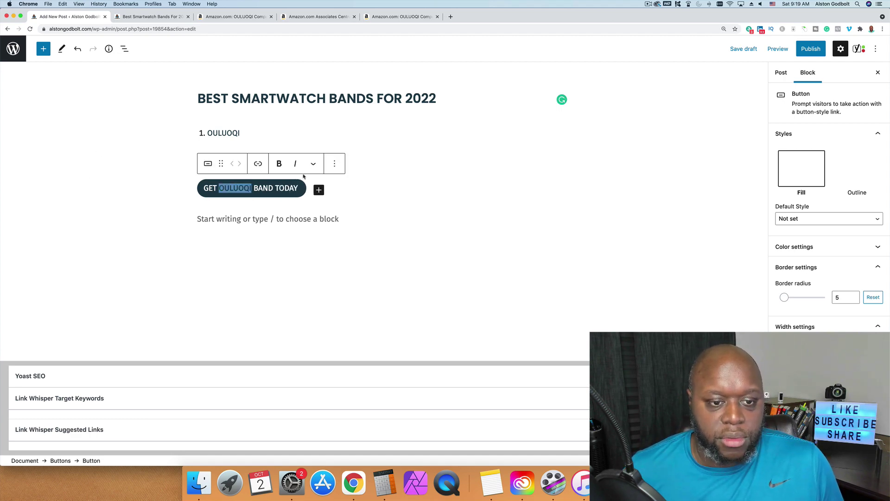
{"action": "right_click", "coordinate": [230, 191]}
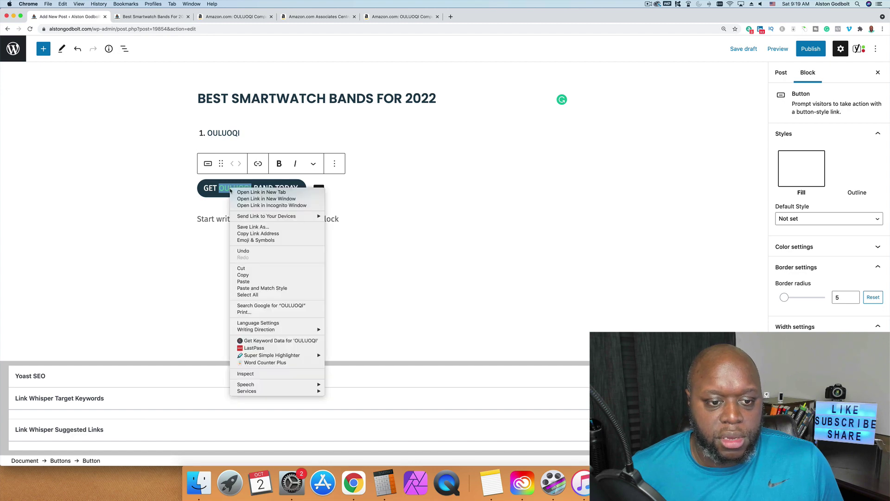
{"action": "left_click", "coordinate": [505, 274]}
{"action": "left_click", "coordinate": [401, 16]}
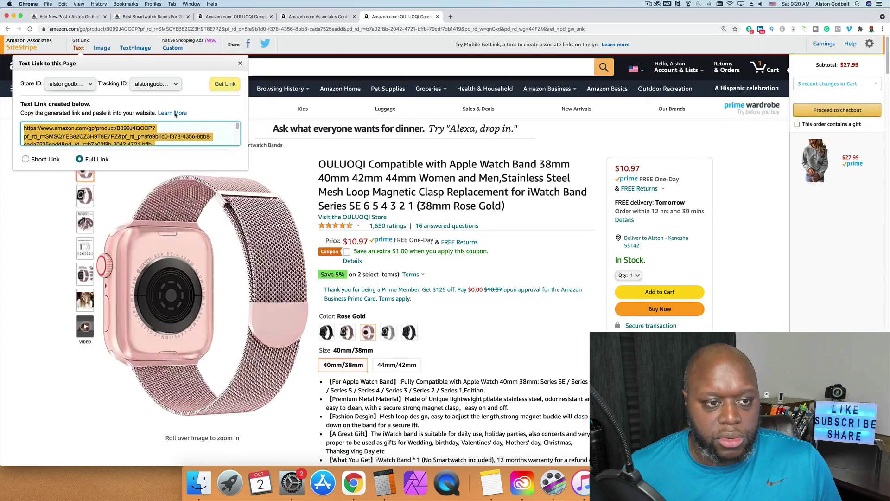
{"action": "double_click", "coordinate": [345, 164]}
{"action": "key", "text": "super+c"}
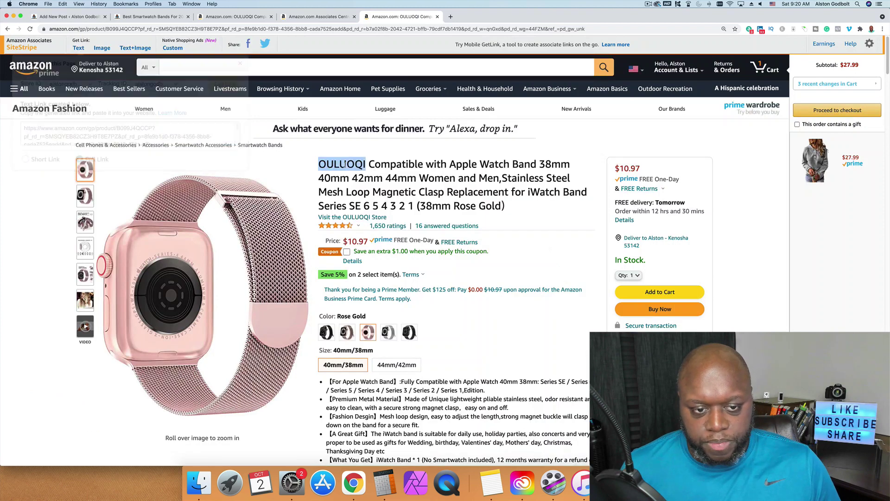
{"action": "left_click", "coordinate": [139, 17]}
{"action": "left_click", "coordinate": [65, 16]}
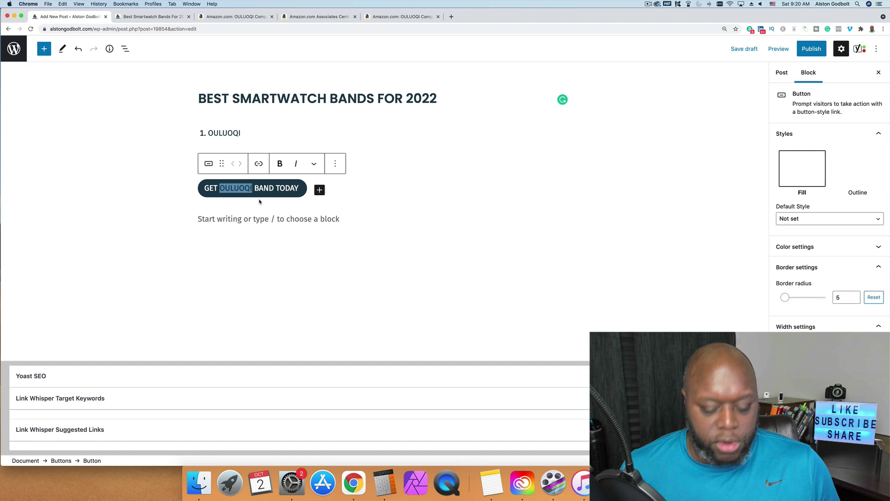
{"action": "key", "text": "BackSpace"}
{"action": "key", "text": "super+v"}
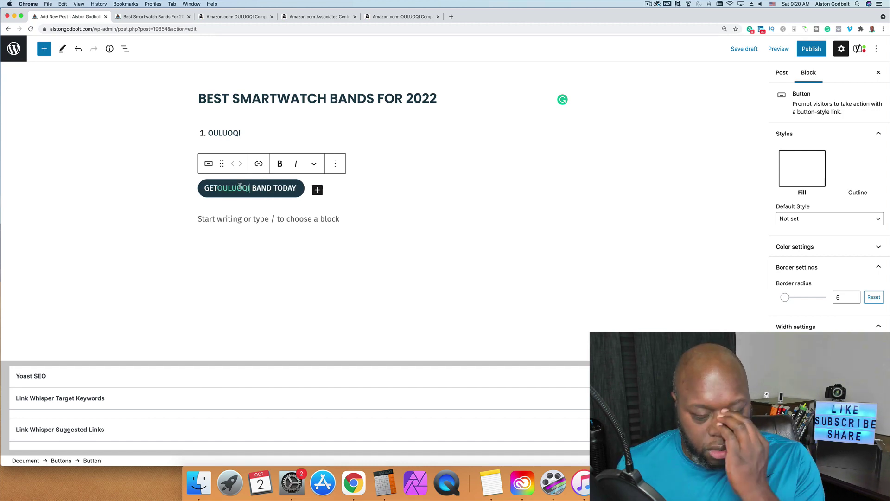
{"action": "left_click", "coordinate": [335, 165]}
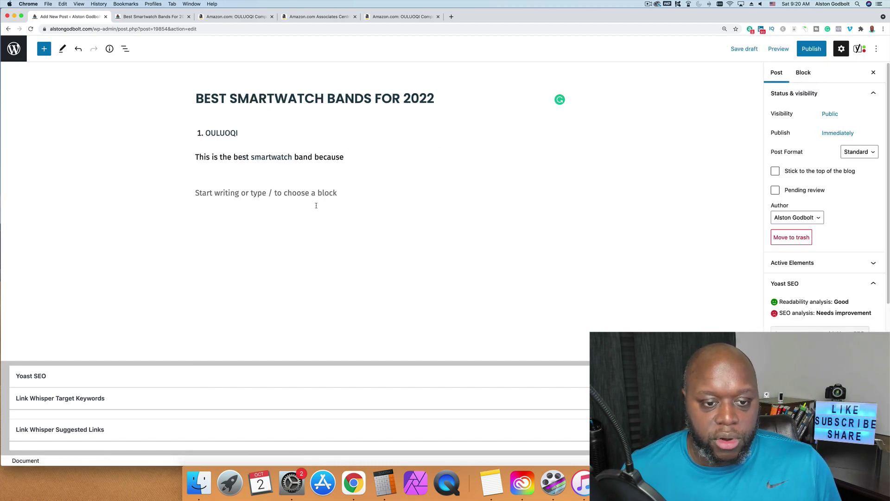
Insert a new button reading 'GET THE OULUOQI BAND TODAY' with border radius 30
{"action": "left_click", "coordinate": [382, 169]}
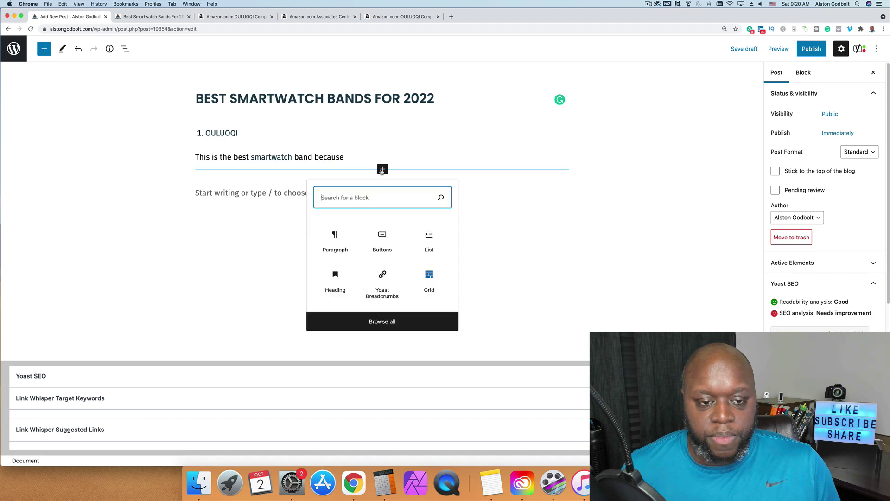
{"action": "left_click", "coordinate": [378, 238]}
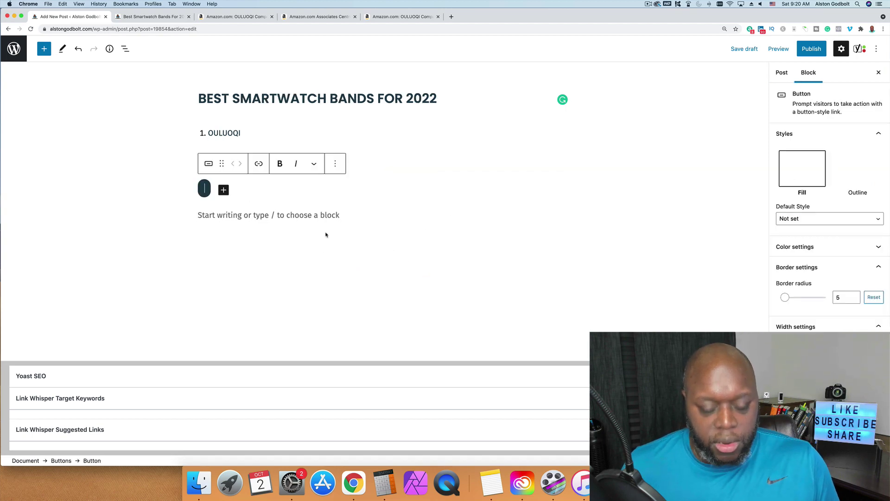
{"action": "type", "text": "GET THE"}
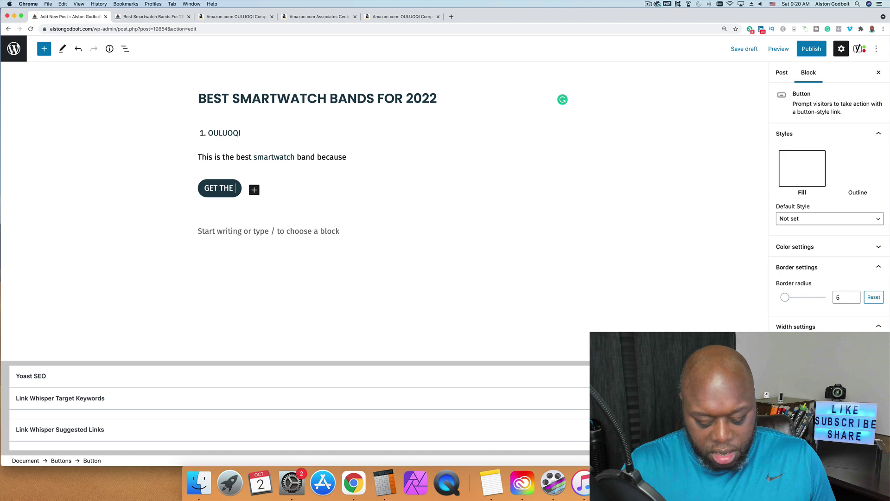
{"action": "type", "text": " OULUOQI B"}
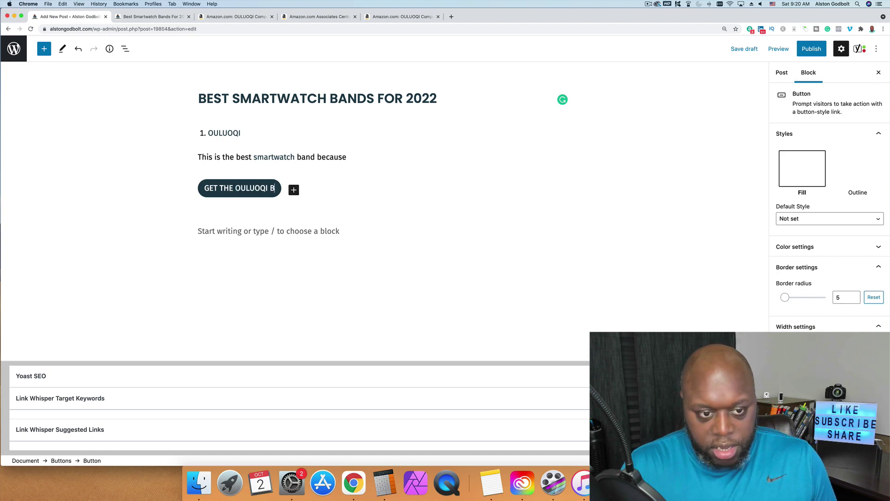
{"action": "type", "text": "AND TODAY"}
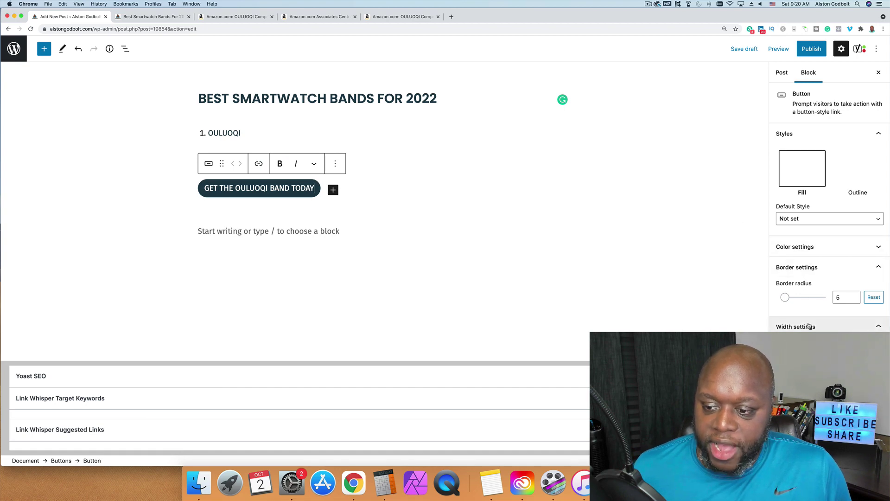
{"action": "left_click_drag", "start_coordinate": [784, 297], "coordinate": [808, 298]}
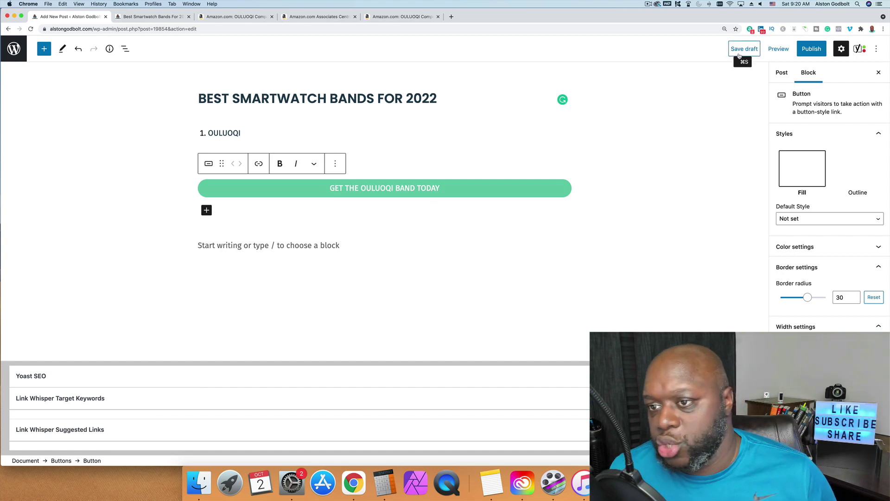
Preview the post in a new tab, then return to the editor
{"action": "left_click", "coordinate": [779, 49]}
{"action": "left_click", "coordinate": [747, 131]}
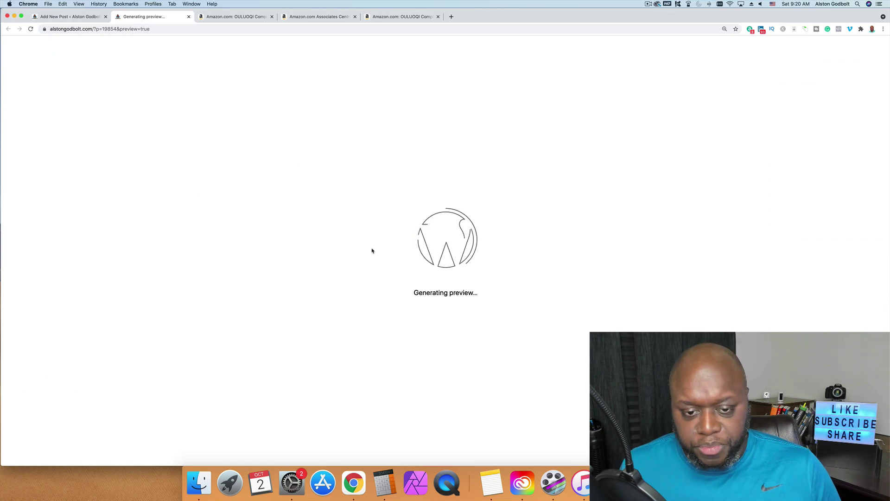
{"action": "left_click", "coordinate": [60, 17]}
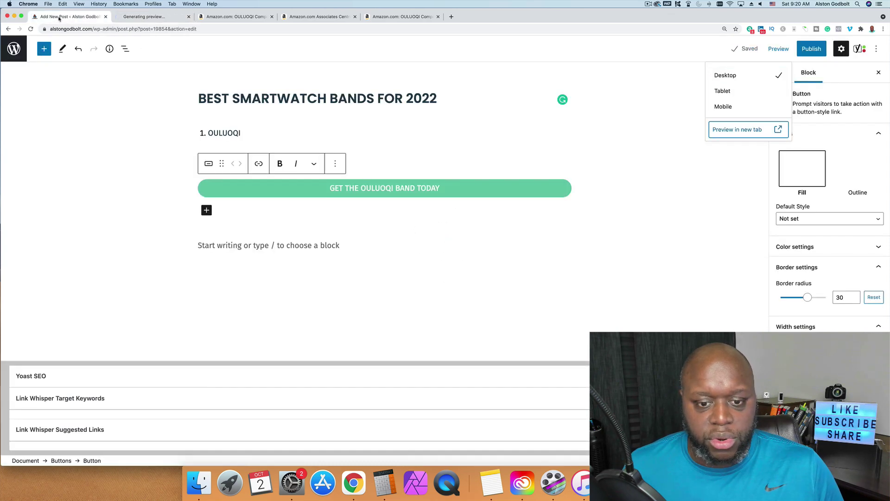
Paste SiteStripe's full-length affiliate link as the OULUOQI button's URL, set to open in a new tab
{"action": "left_click", "coordinate": [260, 166]}
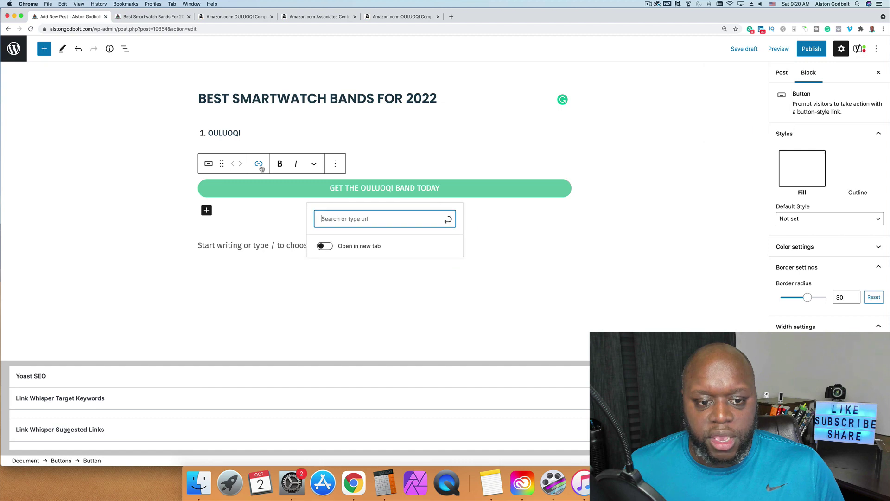
{"action": "left_click", "coordinate": [397, 16]}
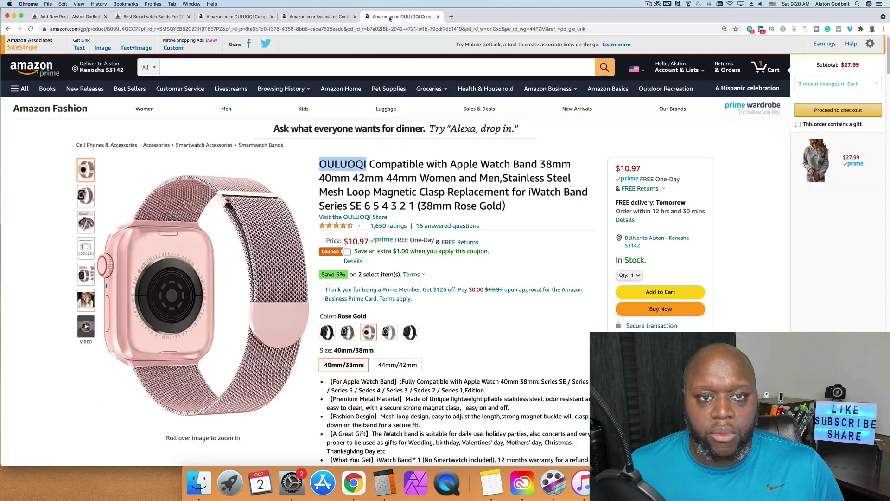
{"action": "left_click", "coordinate": [80, 48]}
{"action": "left_click", "coordinate": [93, 159]}
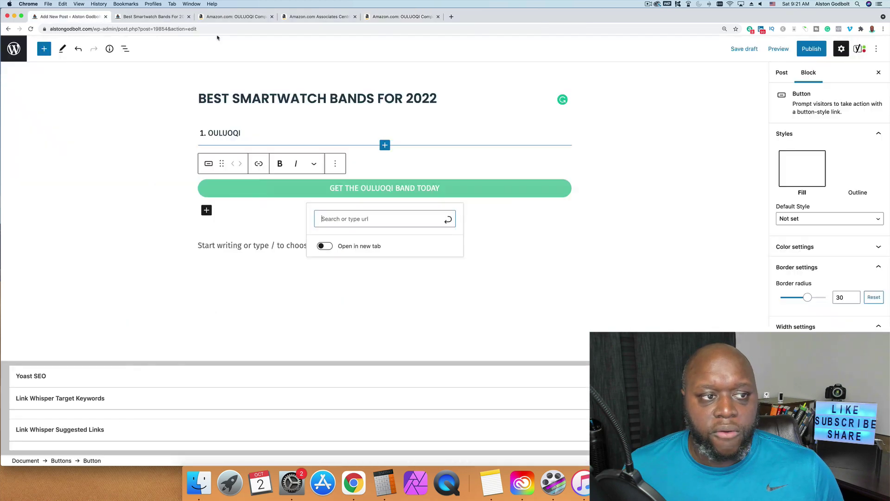
{"action": "left_click", "coordinate": [70, 17]}
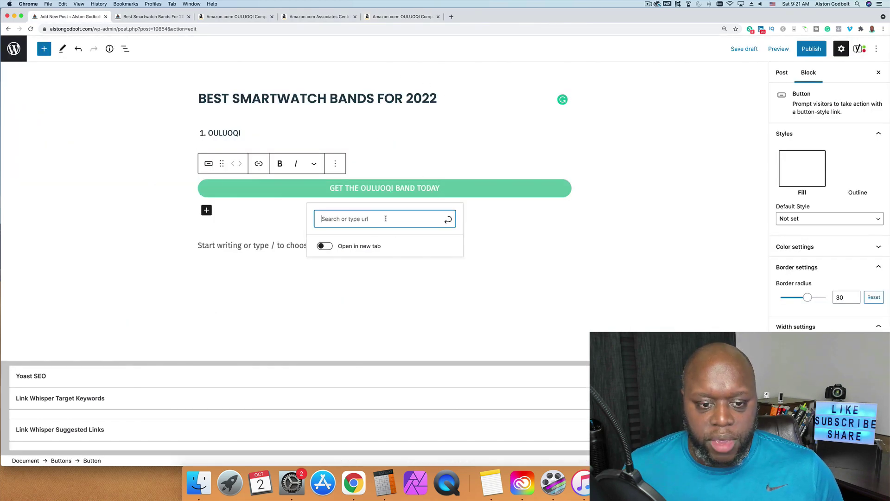
{"action": "key", "text": "super+v"}
{"action": "left_click", "coordinate": [324, 271]}
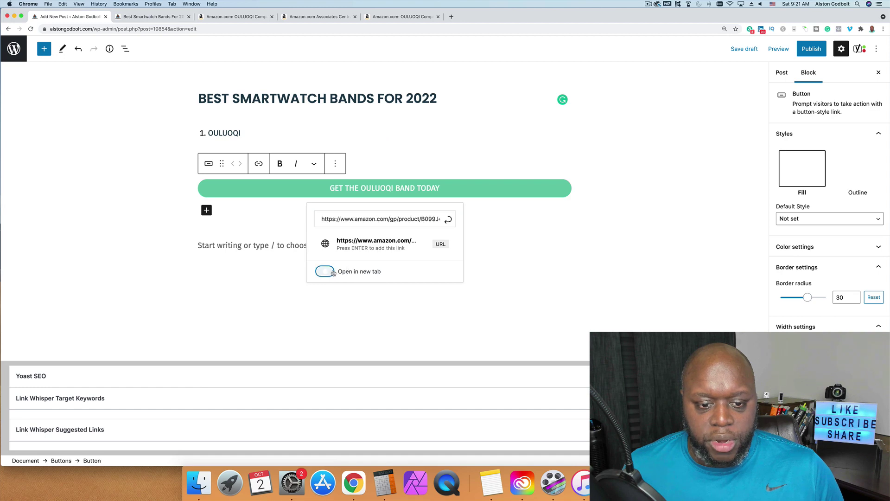
{"action": "left_click", "coordinate": [368, 250]}
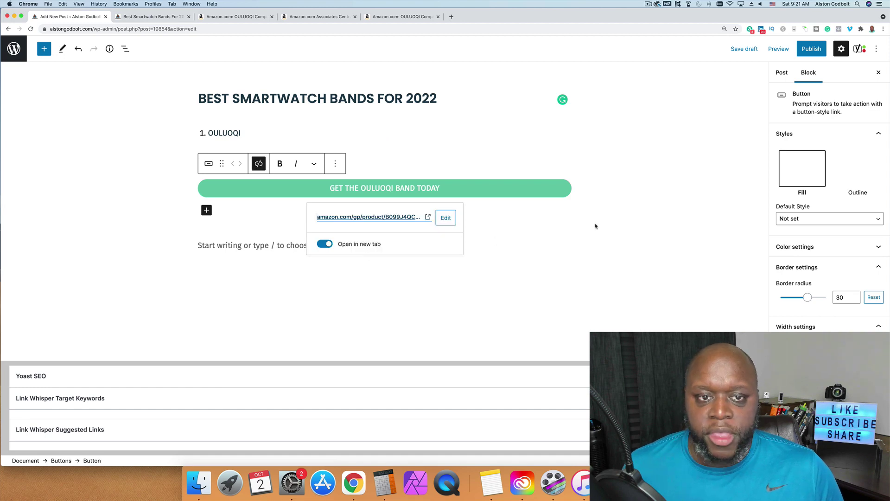
Reload the post preview and test that the OULUOQI button opens the Amazon rose gold band page
{"action": "left_click", "coordinate": [153, 16]}
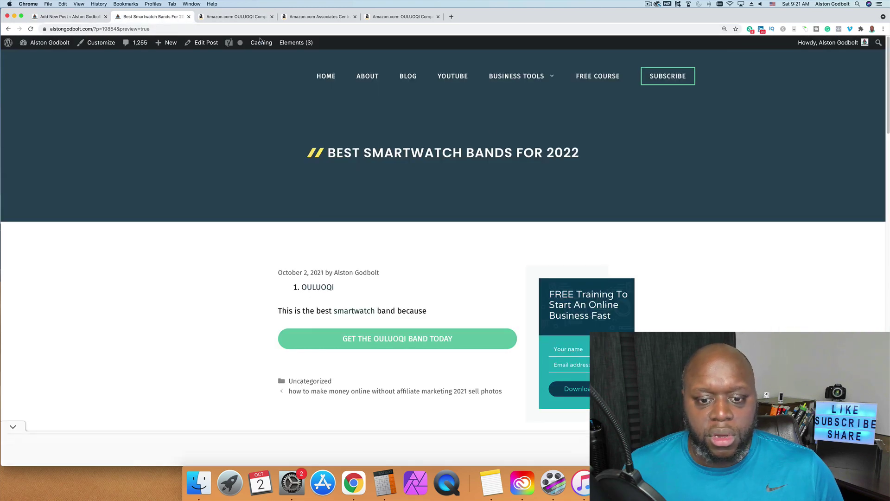
{"action": "scroll", "coordinate": [433, 357], "scroll_direction": "down", "scroll_amount": 3}
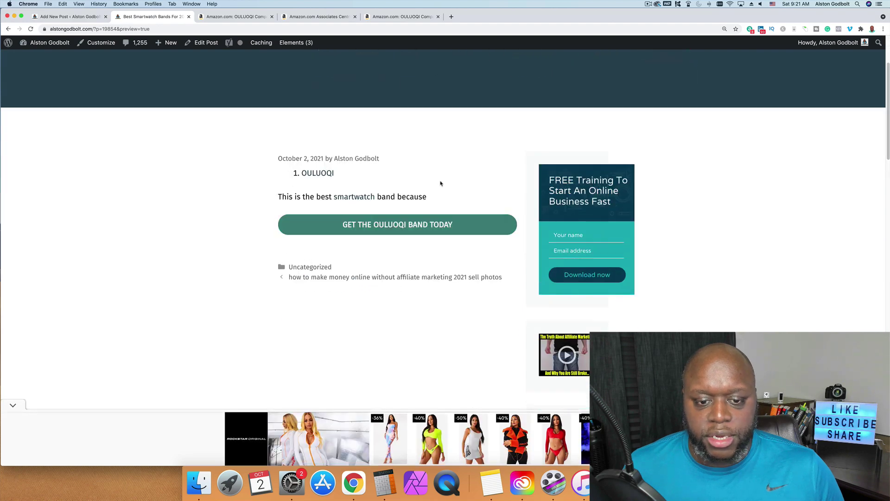
{"action": "double_click", "coordinate": [421, 227]}
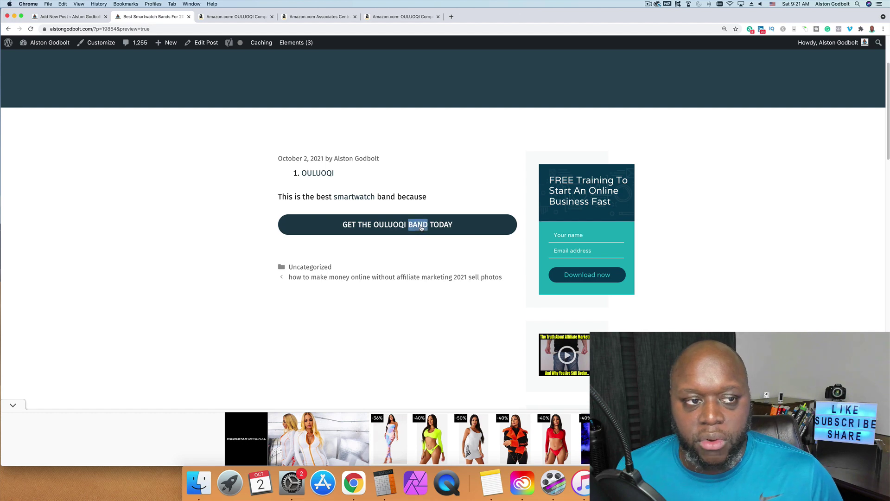
{"action": "left_click", "coordinate": [31, 28]}
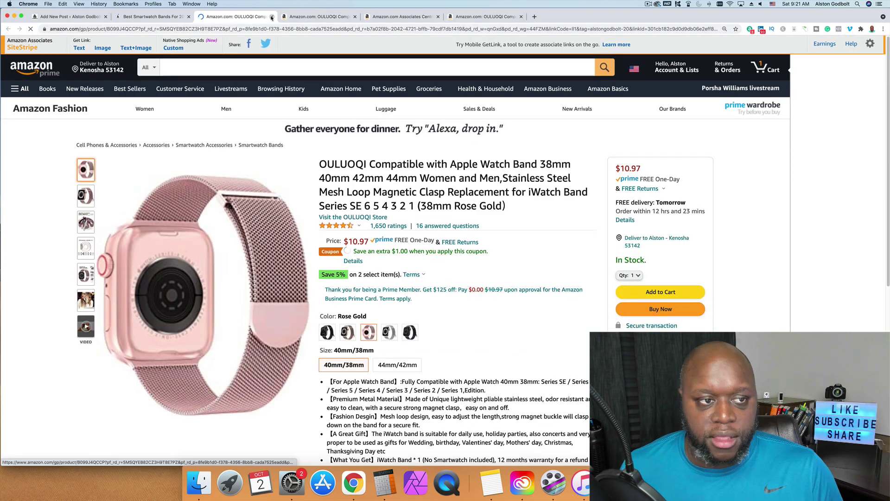
Close the opened Amazon tab and get SiteStripe's Large image link code for the OULUOQI band
{"action": "left_click", "coordinate": [272, 18]}
{"action": "left_click", "coordinate": [59, 17]}
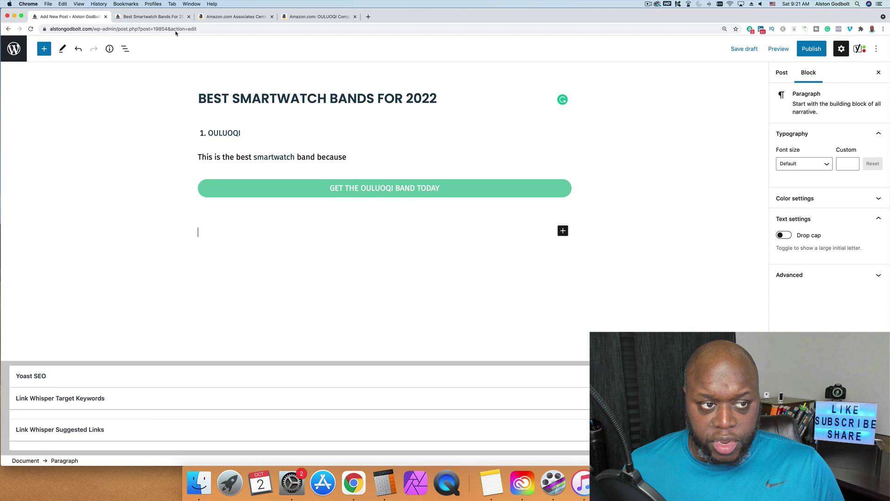
{"action": "left_click", "coordinate": [237, 17]}
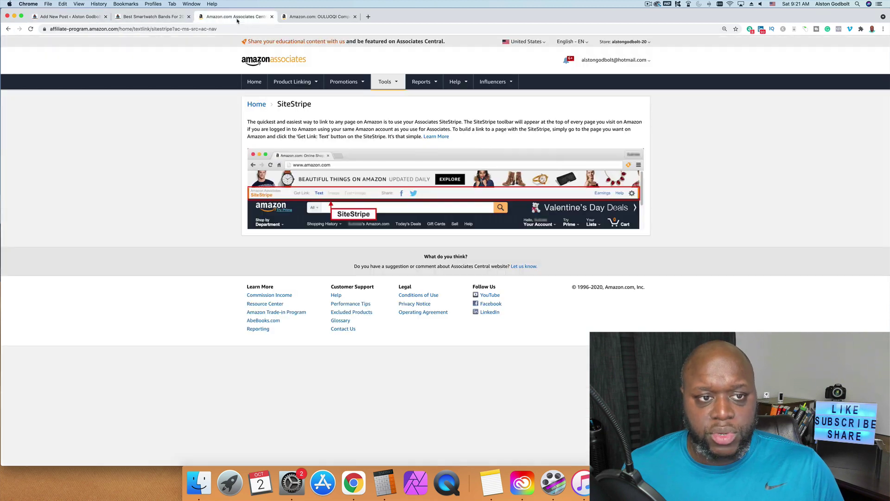
{"action": "left_click", "coordinate": [320, 17]}
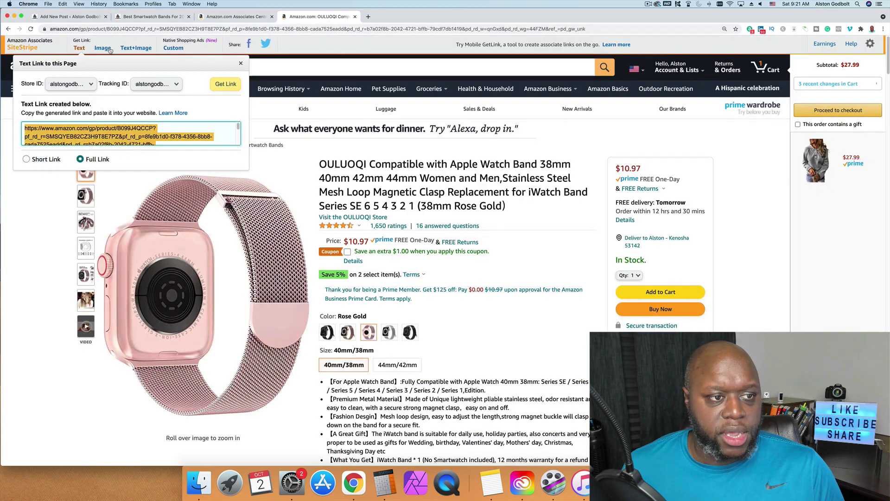
{"action": "left_click", "coordinate": [109, 50]}
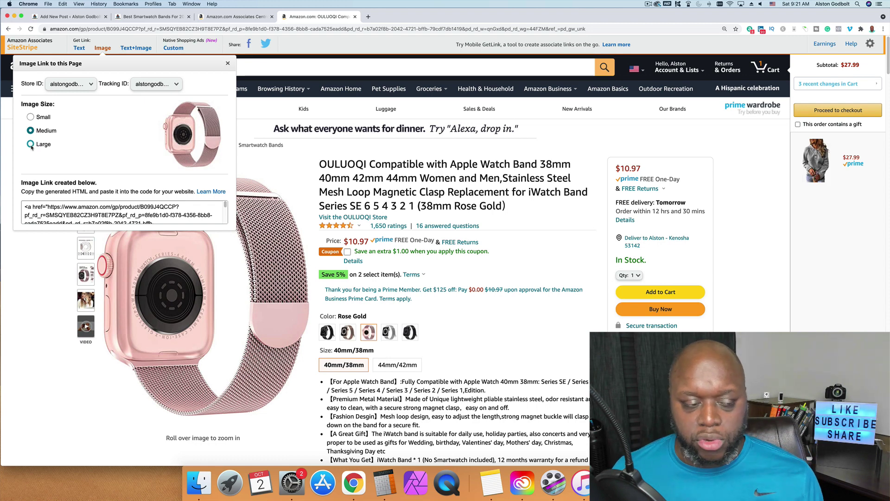
{"action": "left_click", "coordinate": [30, 144]}
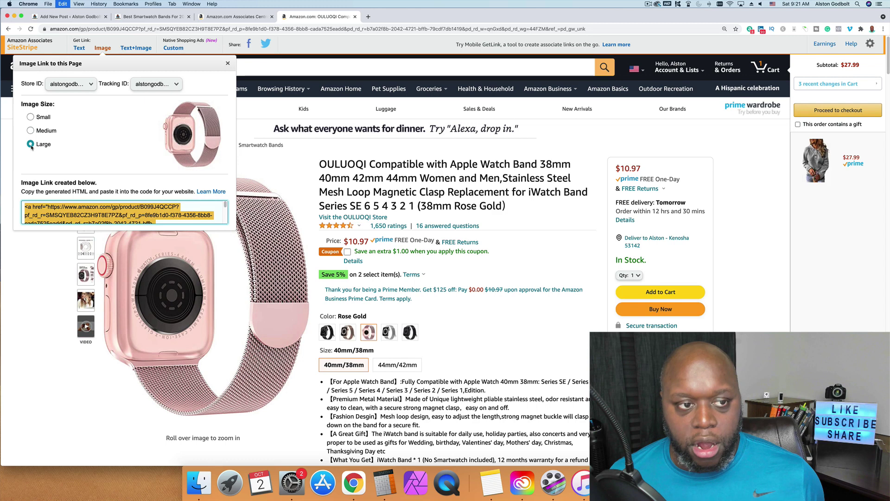
{"action": "left_click", "coordinate": [76, 18]}
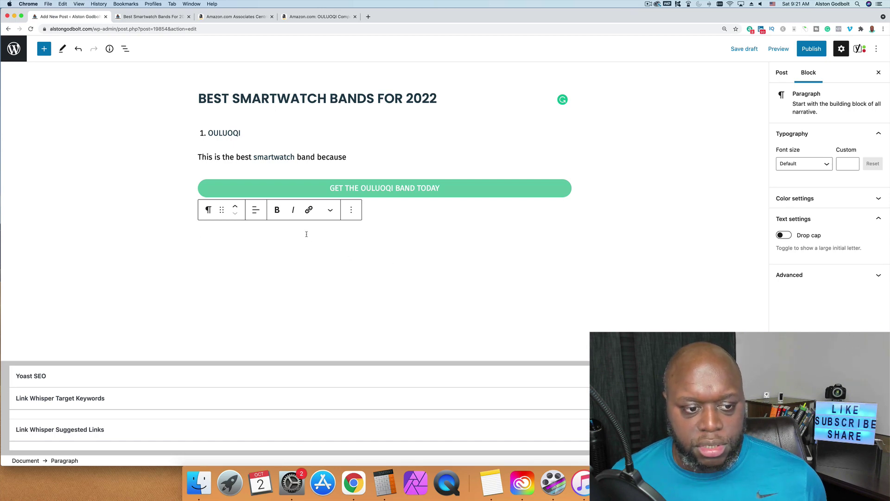
Delete the empty paragraph block below the GET THE OULUOQI BAND TODAY button
{"action": "left_click", "coordinate": [151, 17]}
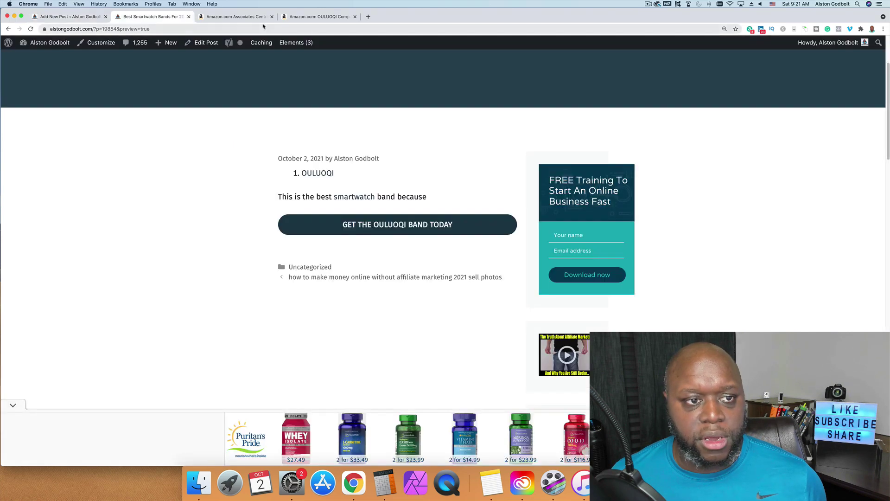
{"action": "left_click", "coordinate": [235, 17]}
{"action": "left_click", "coordinate": [309, 18]}
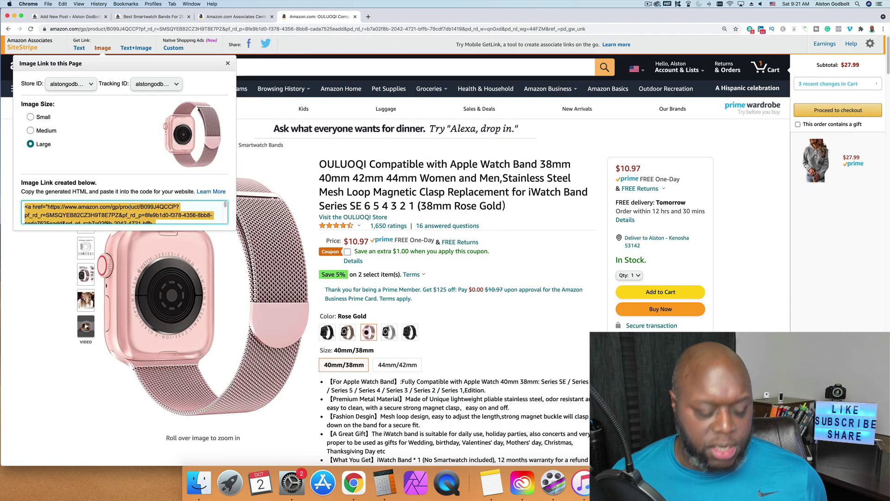
{"action": "left_click", "coordinate": [66, 17]}
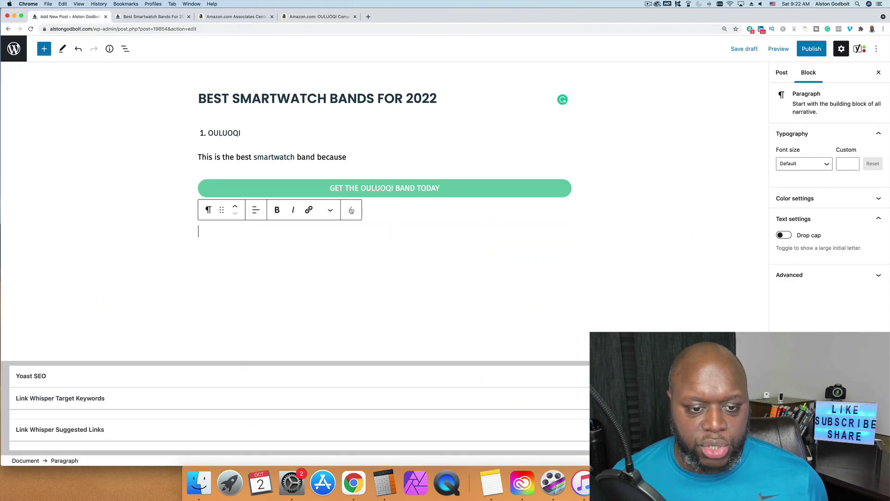
{"action": "left_click", "coordinate": [351, 210]}
{"action": "left_click", "coordinate": [290, 222]}
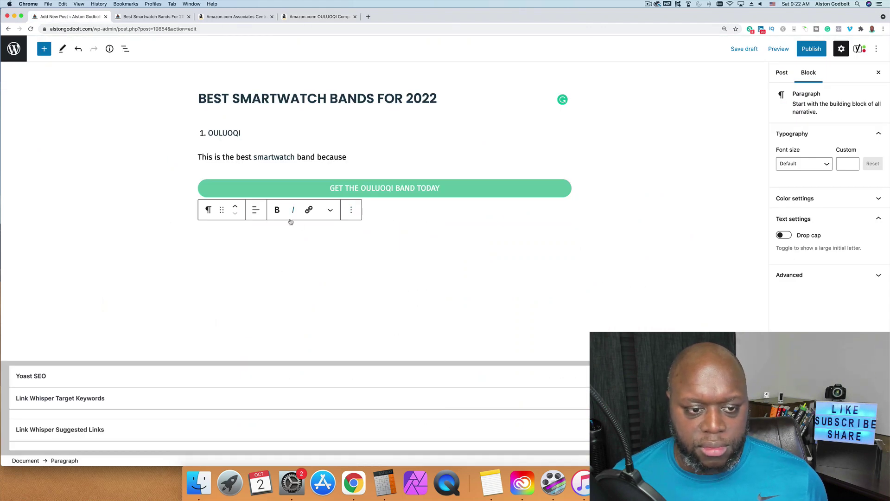
{"action": "left_click", "coordinate": [353, 211]}
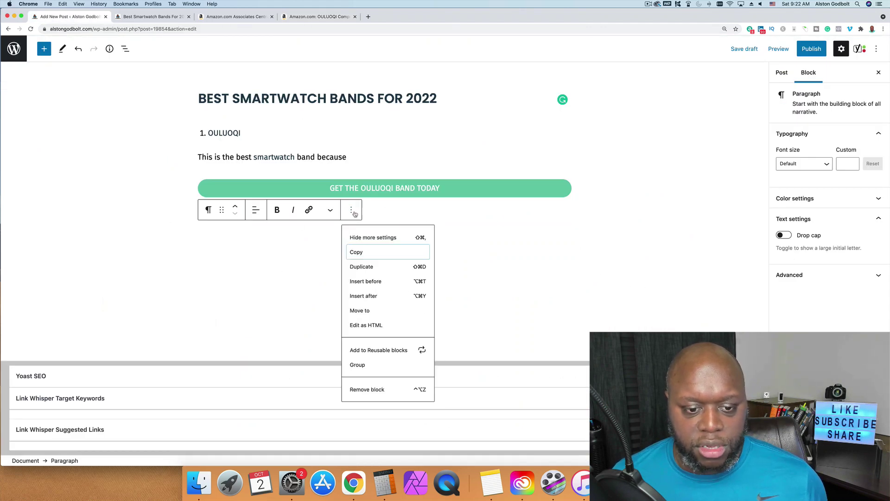
{"action": "left_click", "coordinate": [381, 402]}
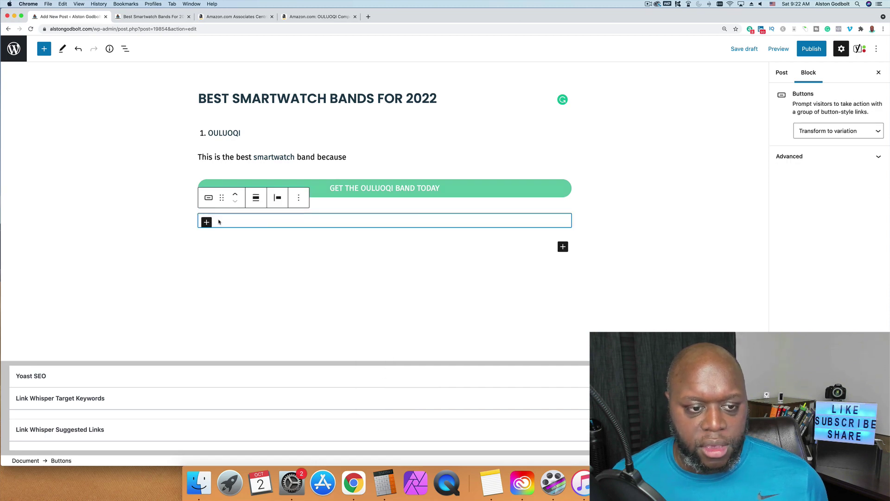
Remove the remaining empty block under the button and search the block inserter for 'custom'
{"action": "left_click", "coordinate": [305, 194]}
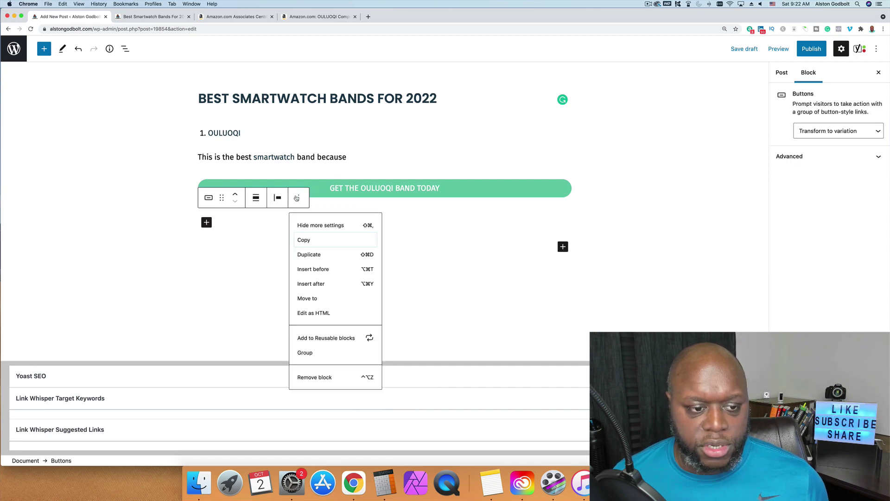
{"action": "left_click", "coordinate": [338, 388]}
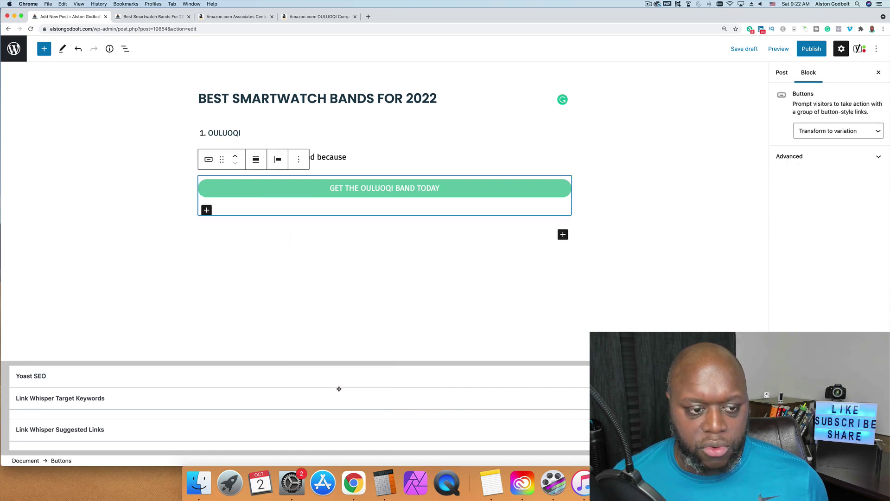
{"action": "left_click", "coordinate": [562, 234]}
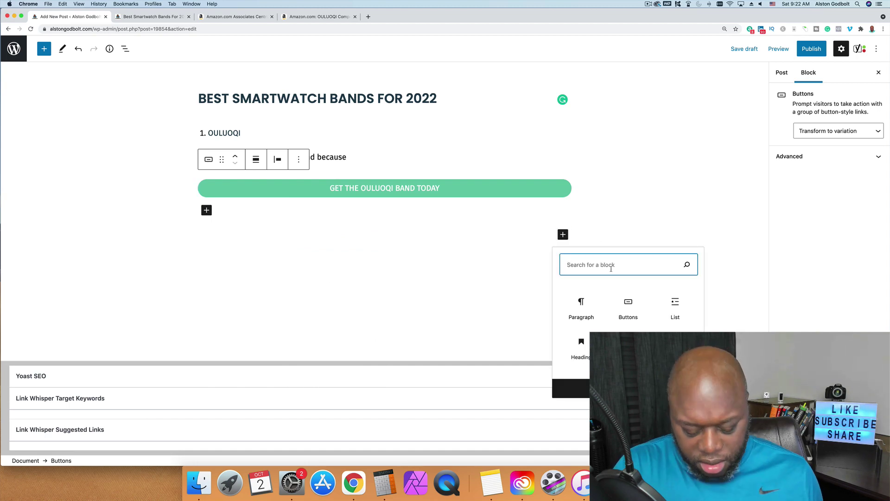
{"action": "type", "text": "custom"}
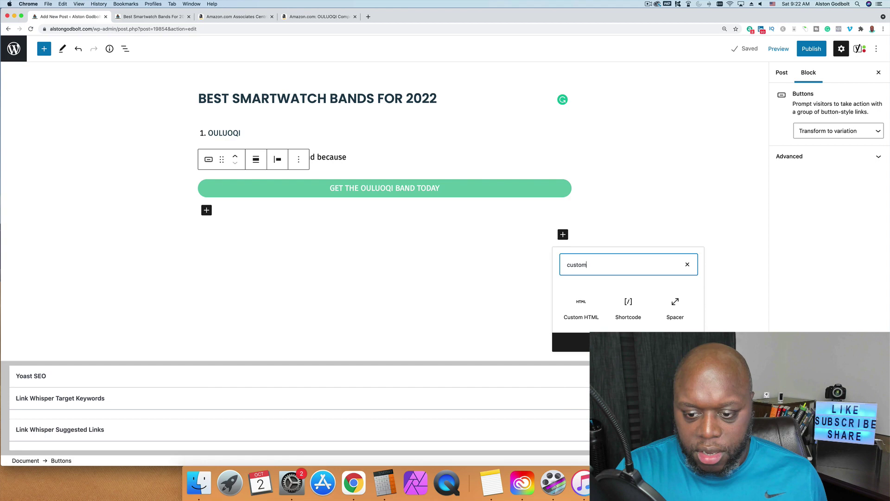
Insert a Custom HTML block with the Amazon image code and preview it as the watch image
{"action": "left_click", "coordinate": [582, 307]}
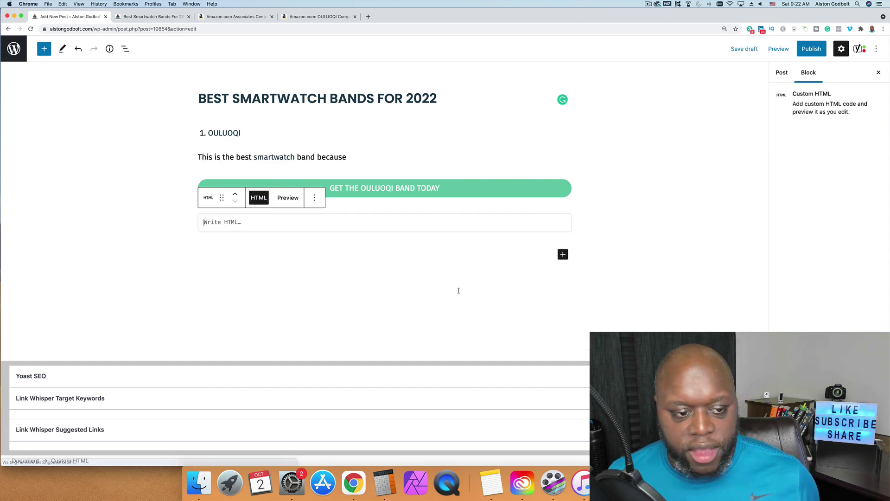
{"action": "type", "text": "<a href=\"https://www.amazon.com/gp/product/B099J4QCCP?pf_rd_r=SMSQYEB82CZ3H9T8E7PZ&pf_rd_p=8fe9b1d0-f378-4356-8bb8-cada7525eadd&pd_rd_r=b7a02f8b-2042-4721-bffb-79cdf7db1419&pd_rd_w=qnGxd&pd_rd_wg=44FZM&linkCode=li3&tag=alstongodbolt-20&linkId=ee8f1925d4b2a87dcf63bbc8ea4ebbb3&language=en_US&ref_=as_li_ss_il\" target=\"_blank\"><img border=\"0\" src=\"//ws-na.amazon-adsystem.com/widgets/q?_encoding=UTF8&ASIN=B099J4QCCP&Format=_SL250_&ID=AsinImage&MarketPlace=US&ServiceVersion=20070822&WS=1&tag=alstongodbolt-20&language=en_US\" ></a><img src=\"https://ir-na.amazon-adsystem.com/e/ir?t=alstongodbolt-20&language=en_US&l=li3&o=1&a=B099J4QCCP\" width=\"1\" height=\"1\" border=\"0\" alt=\"\" style=\"border:none !important; margin:0px !important;\" />"}
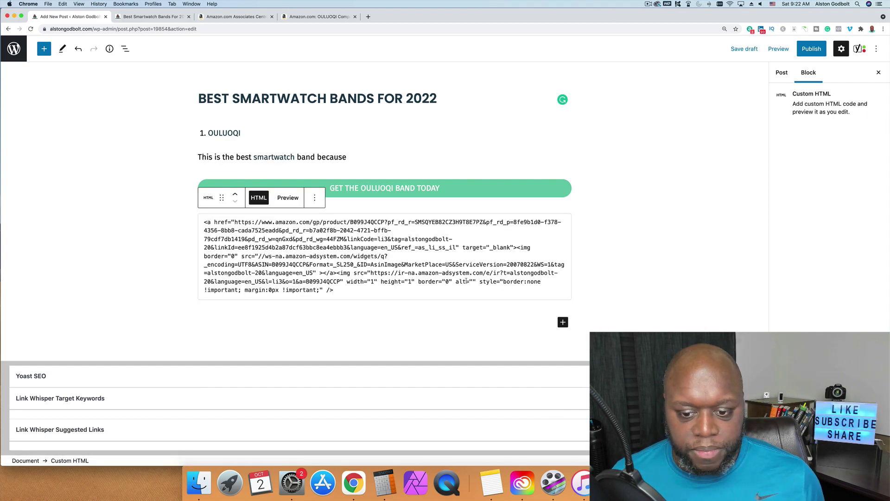
{"action": "left_click", "coordinate": [294, 203]}
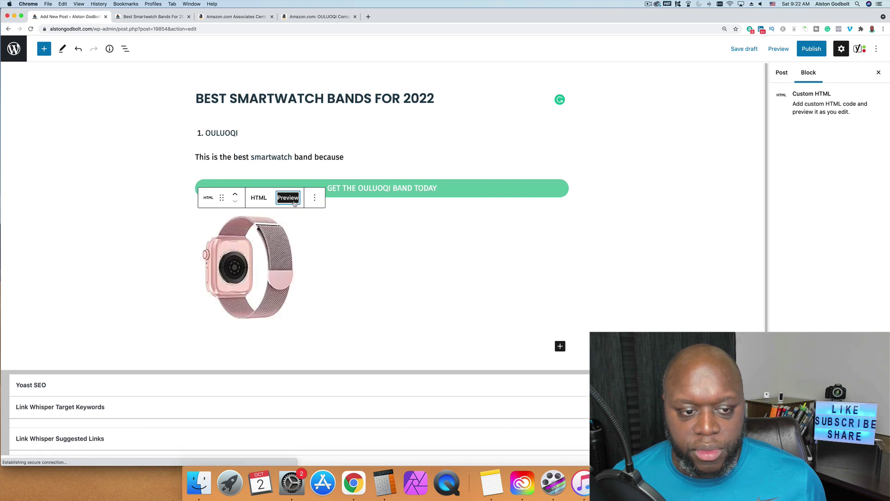
Open the post preview in a new tab and reload it to show the changes
{"action": "left_click", "coordinate": [778, 49]}
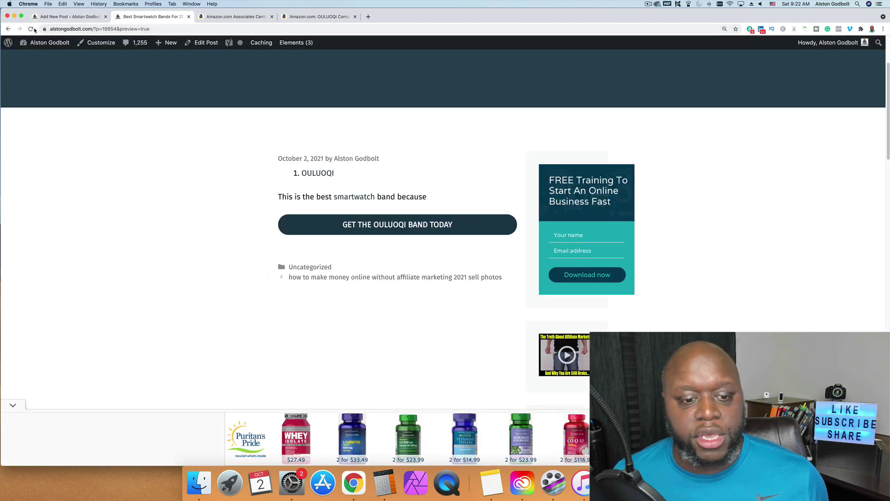
{"action": "left_click", "coordinate": [32, 30]}
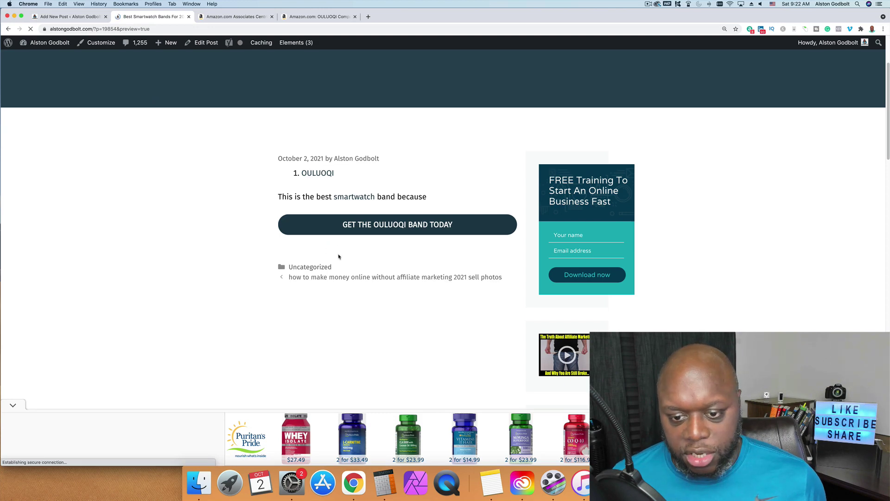
{"action": "key", "text": "ctrl+shift+Tab"}
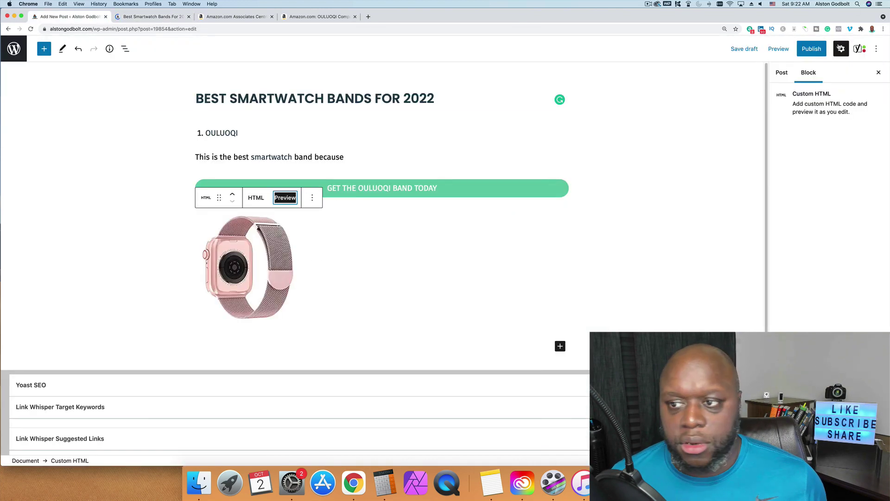
{"action": "left_click", "coordinate": [778, 49]}
{"action": "left_click", "coordinate": [745, 117]}
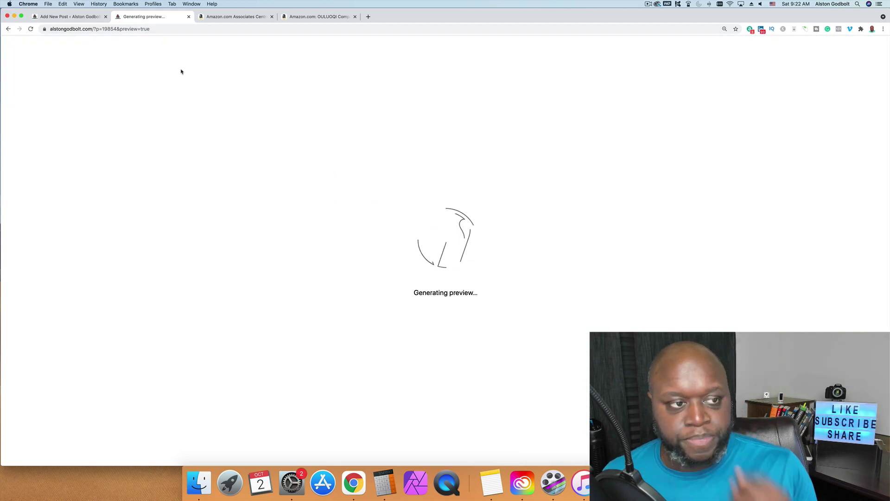
Scroll the updated preview to check the pink watch image, then return to the OULUOQI product page
{"action": "left_click", "coordinate": [234, 17]}
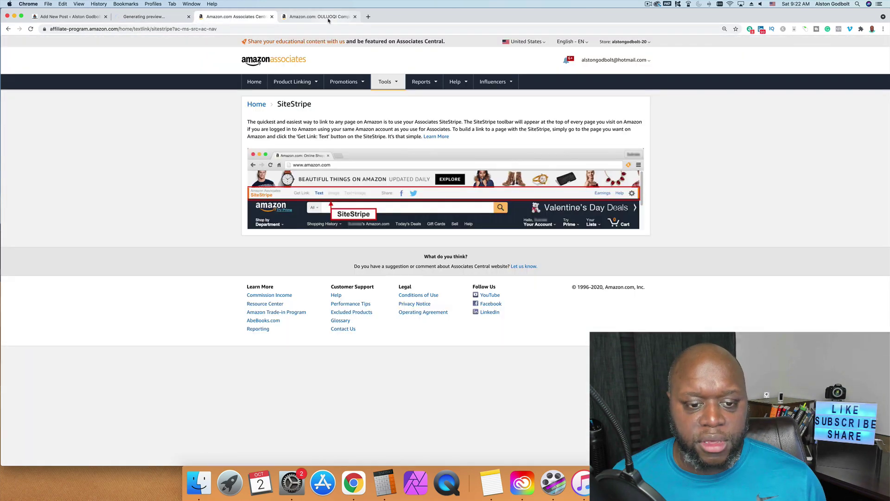
{"action": "left_click", "coordinate": [326, 19]}
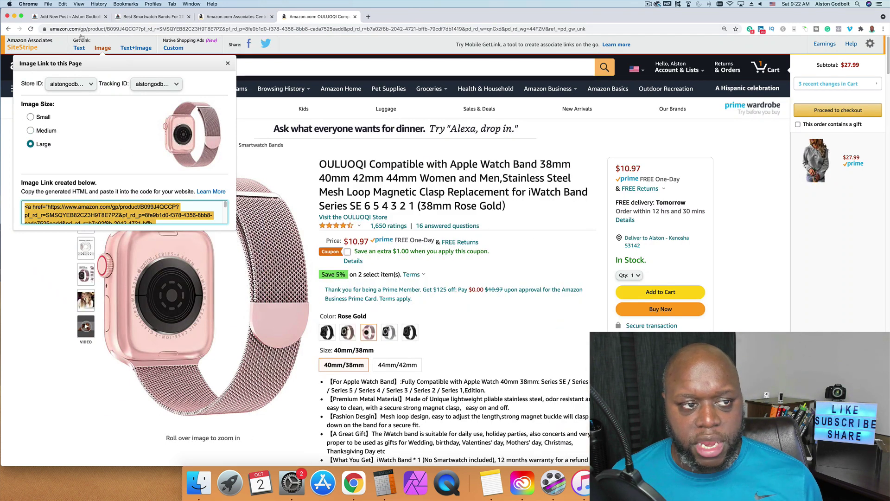
{"action": "left_click", "coordinate": [141, 17]}
{"action": "scroll", "coordinate": [300, 303], "scroll_direction": "down", "scroll_amount": 5}
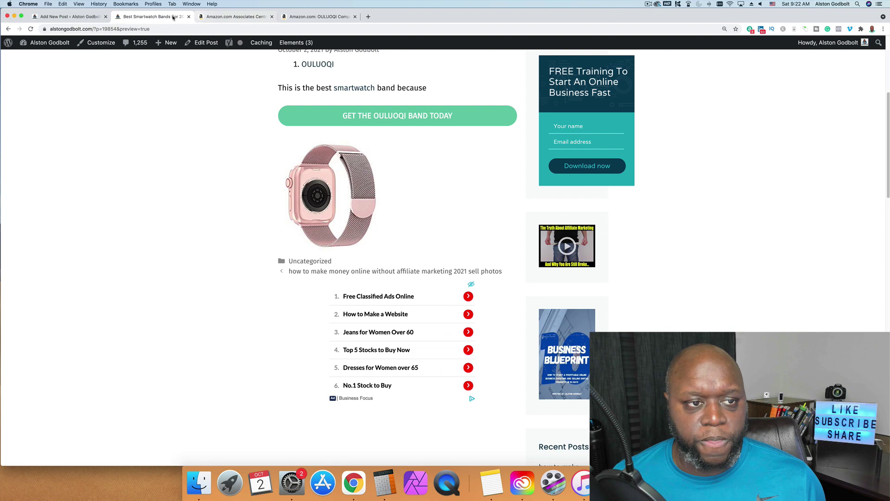
{"action": "left_click", "coordinate": [331, 17]}
Add a Custom HTML block with the Medium-size OULUOQI image code below the large image
{"action": "left_click", "coordinate": [46, 133]}
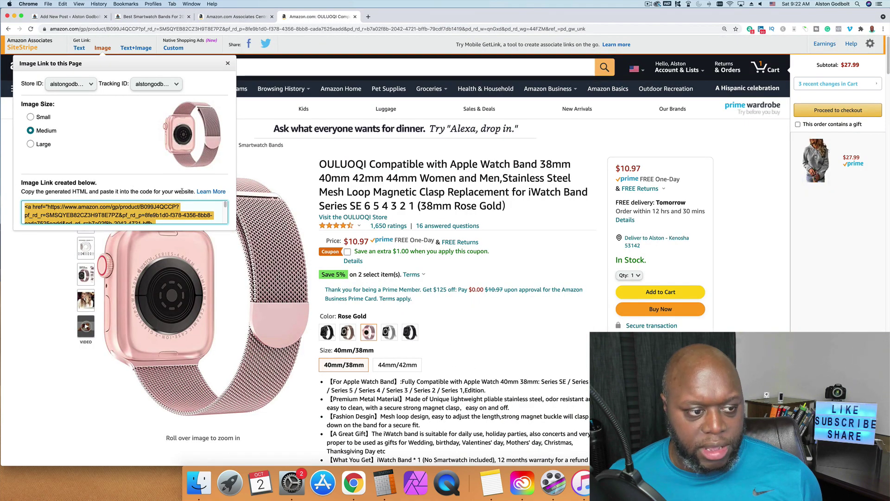
{"action": "left_click", "coordinate": [69, 17]}
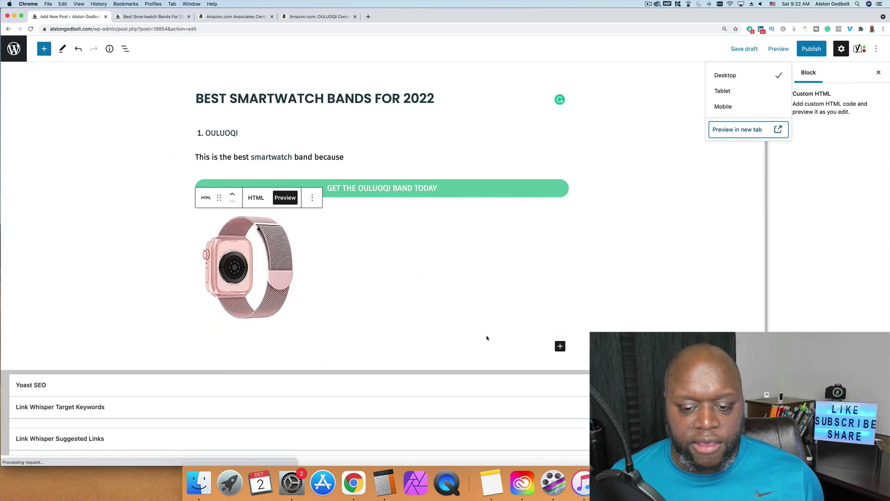
{"action": "left_click", "coordinate": [560, 346]}
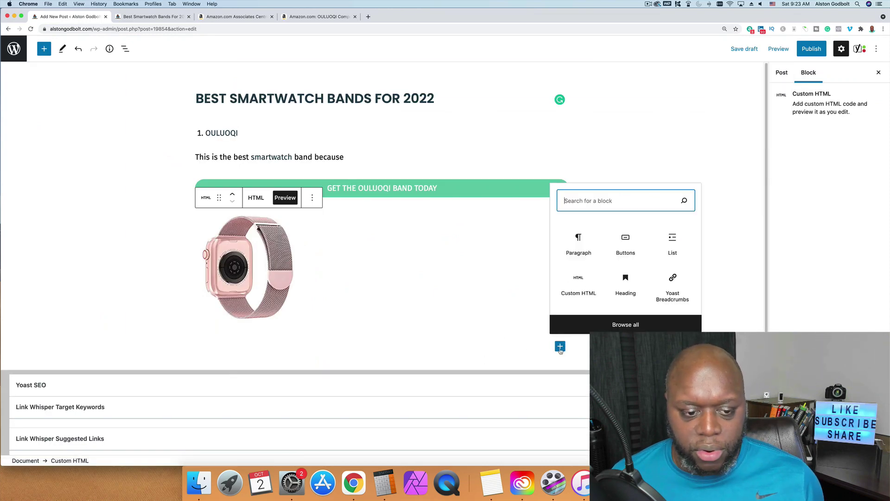
{"action": "left_click", "coordinate": [578, 285]}
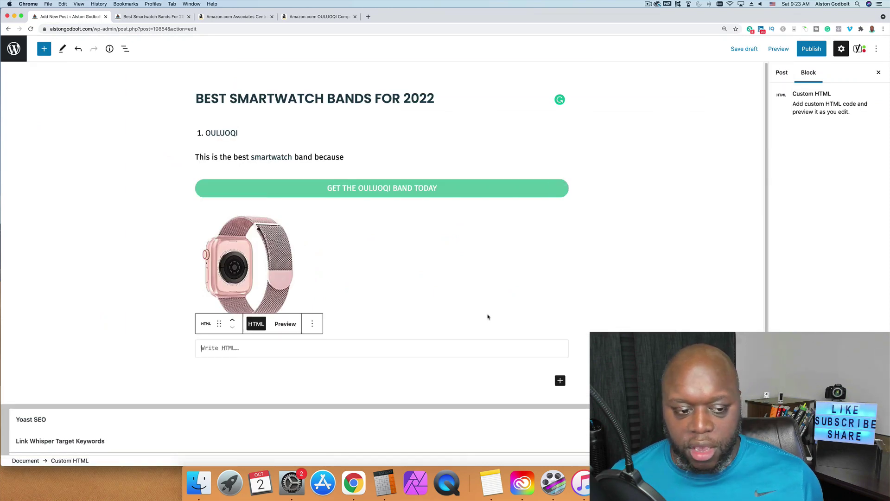
{"action": "type", "text": "<a href=\"https://www.amazon.com/gp/product/B099J4QCCP?pf_rd_r=SMSQYEB82CZ3H9T8E7PZ&pf_rd_p=8fe9b1d0-f378-4356-8bb8-cada7525eadd&pd_rd_r=b7a02f8b-2042-4721-bffb-79cdf7db1419&pd_rd_w=qnGxd&pd_rd_wg=44FZM&linkCode=li2&tag=alstongodbolt-20&linkId=6913c34aec081249f6a58e8e1403cc3e&language=en_US&ref_=as_li_ss_il\" target=\"_blank\"><img border=\"0\" src=\"//ws-na.amazon-adsystem.com/widgets/q?_encoding=UTF8&ASIN=B099J4QCCP&Format=_SL160_&ID=AsinImage&MarketPlace=US&ServiceVersion=20070822&WS=1&tag=alstongodbolt-20&language=en_US\" ></a><img src=\"https://ir-na.amazon-adsystem.com/e/ir?t=alstongodbolt-20&language=en_US&l=li2&o=1&a=B099J4QCCP\" width=\"1\" height=\"1\" border=\"0\" alt=\"\" style=\"border:none !important; margin:0px !important;\" />"}
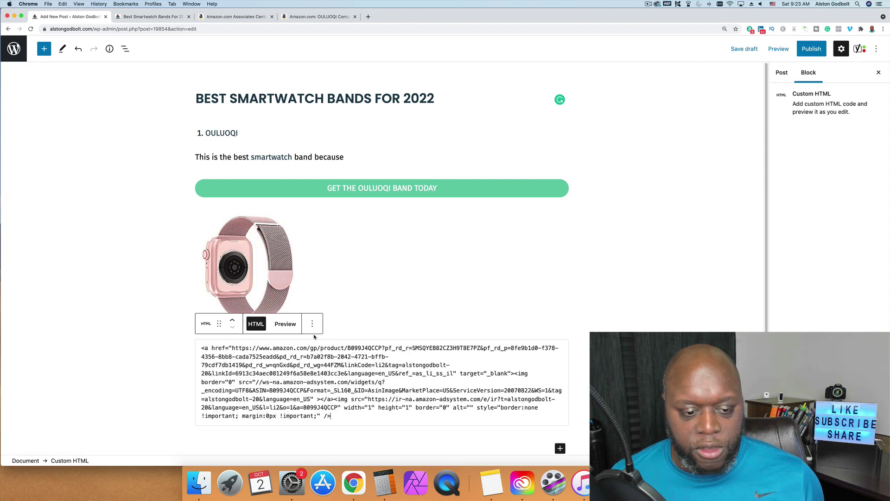
{"action": "left_click", "coordinate": [286, 330]}
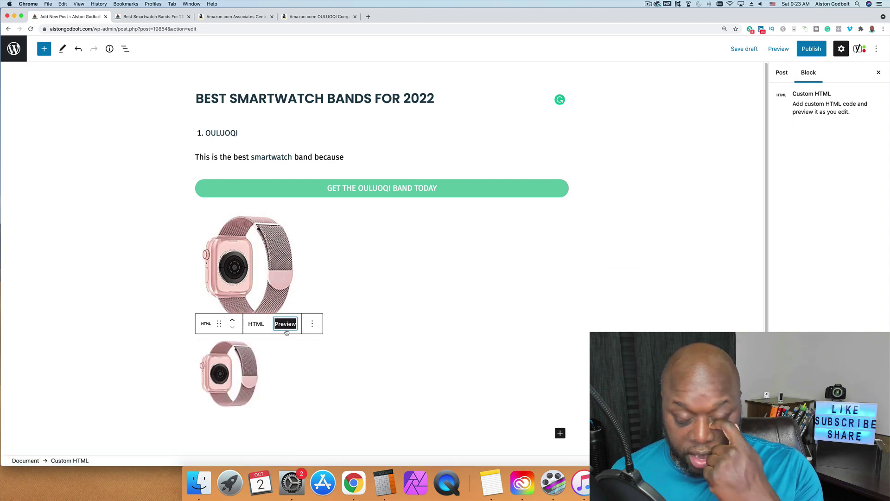
{"action": "scroll", "coordinate": [402, 388], "scroll_direction": "down", "scroll_amount": 1}
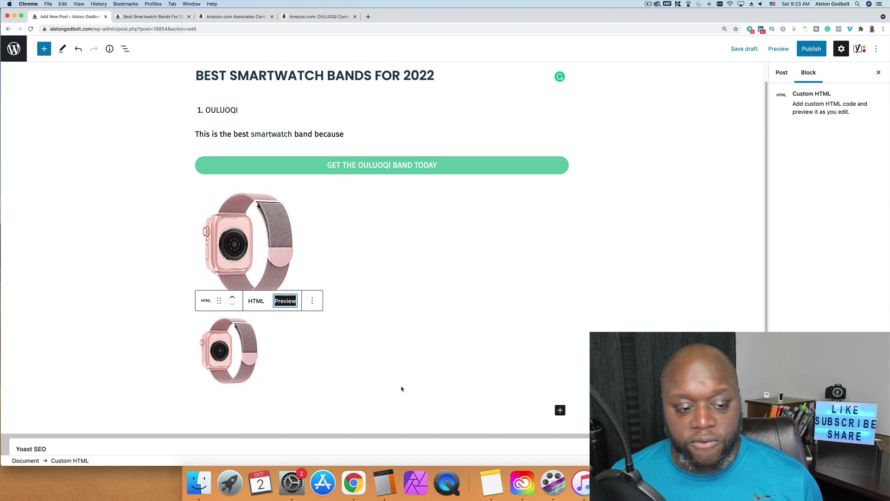
Add another Custom HTML block with the Small-size OULUOQI image code and preview it
{"action": "left_click", "coordinate": [319, 16]}
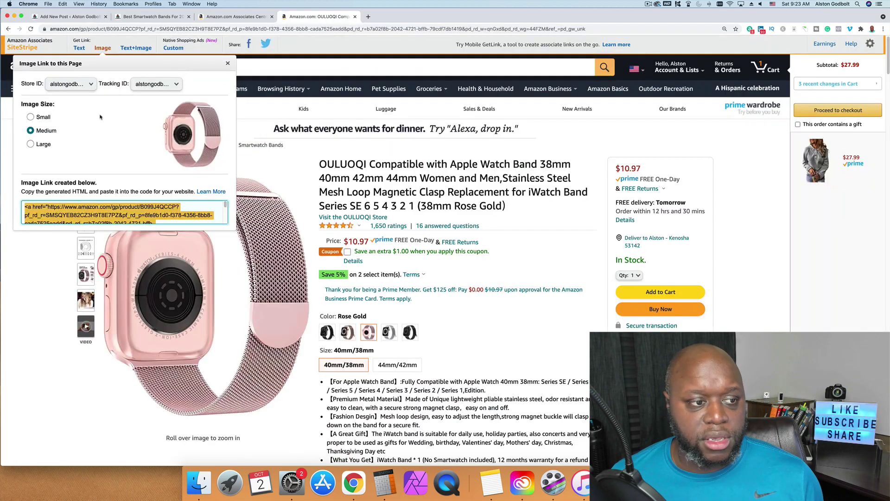
{"action": "left_click", "coordinate": [43, 117]}
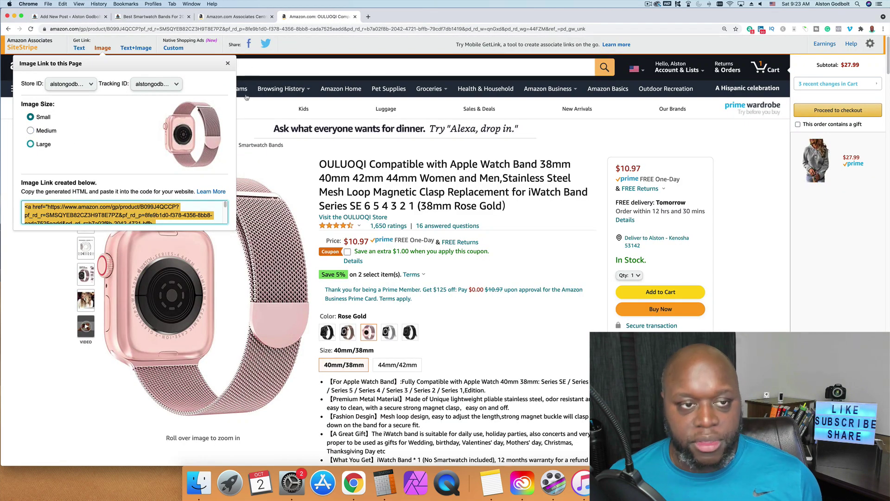
{"action": "left_click", "coordinate": [70, 16]}
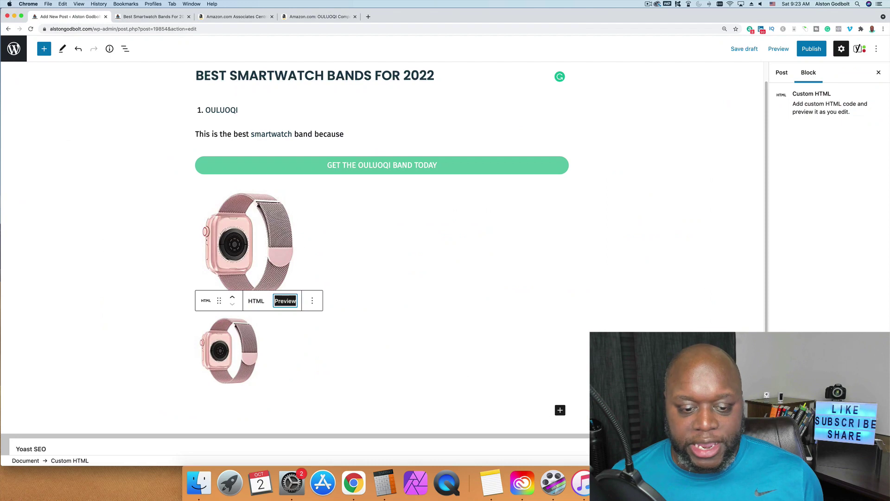
{"action": "left_click", "coordinate": [560, 410]}
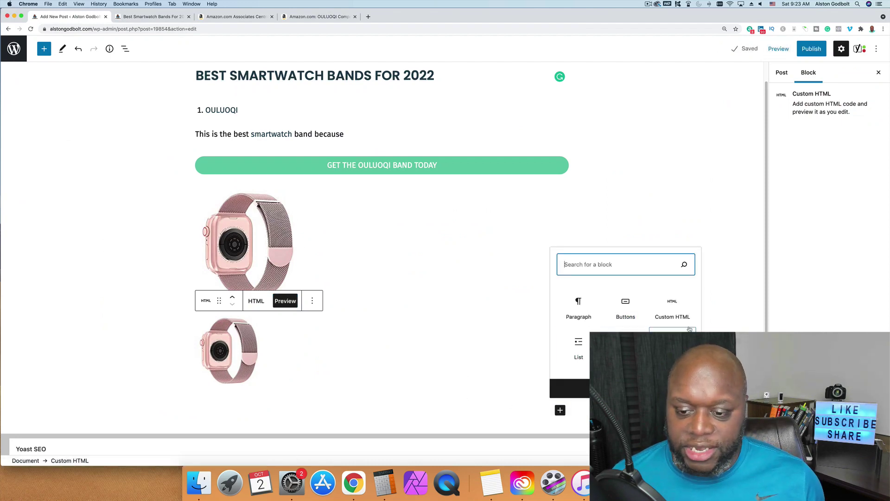
{"action": "left_click", "coordinate": [674, 309]}
{"action": "type", "text": "<a href=\"https://www.amazon.com/gp/product/B099J4QCCP?pf_rd_r=SMSQYEB82CZ3H9T8E7PZ&pf_rd_p=8fe9b1d0-f378-4356-8bb8-cada7525eadd&pd_rd_r=b7a02f8b-2042-4721-bffb-79cdf7db1419&pd_rd_w=qnGxd&pd_rd_wg=44FZM&linkCode=li1&tag=alstongodbolt-20&linkId=5ca42bfbf619da5eaed176a59262c486&language=en_US&ref_=as_li_ss_il\" target=\"_blank\"><img border=\"0\" src=\"//ws-na.amazon-adsystem.com/widgets/q?_encoding=UTF8&ASIN=B099J4QCCP&Format=_SL110_&ID=AsinImage&MarketPlace=US&ServiceVersion=20070822&WS=1&tag=alstongodbolt-20&language=en_US\" ></a><img src=\"https://ir-na.amazon-adsystem.com/e/ir?t=alstongodbolt-20&language=en_US&l=li1&o=1&a=B099J4QCCP\" width=\"1\" height=\"1\" border=\"0\" alt=\"\" style=\"border:none !important; margin:0px !important;\" />"}
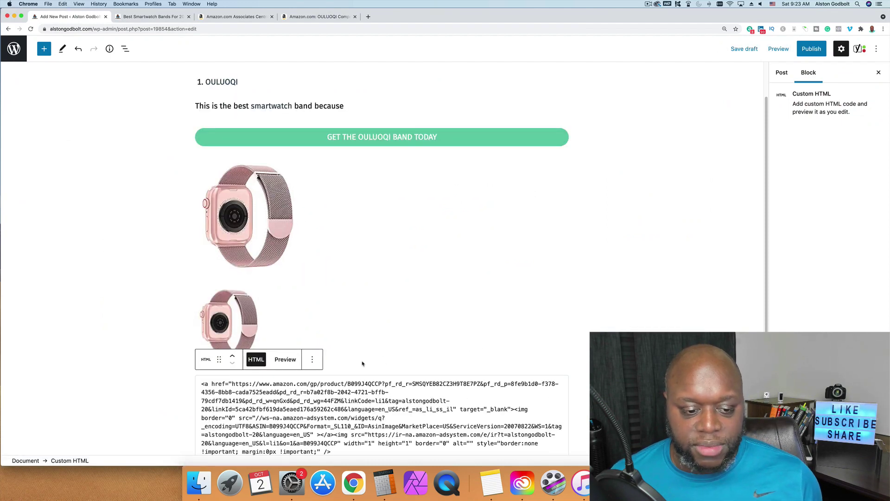
{"action": "left_click", "coordinate": [288, 357]}
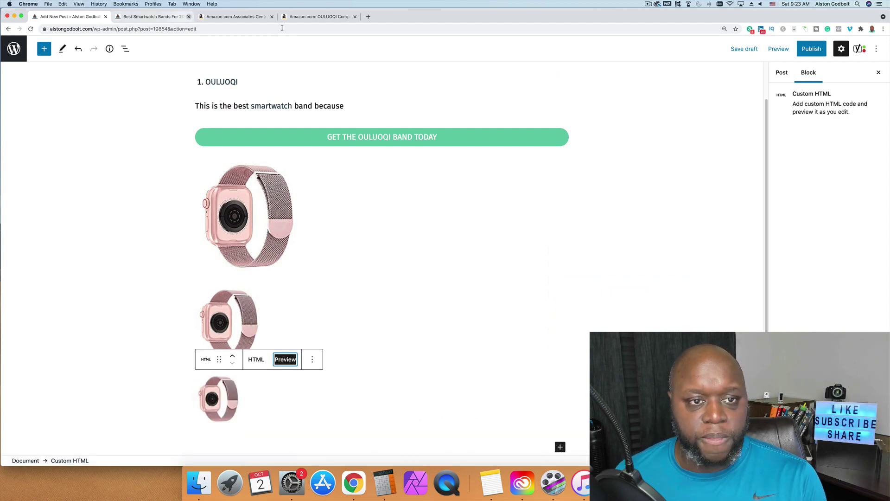
Copy SiteStripe's Text+Image ad code for the OULUOQI band and return to the post editor
{"action": "left_click", "coordinate": [333, 20]}
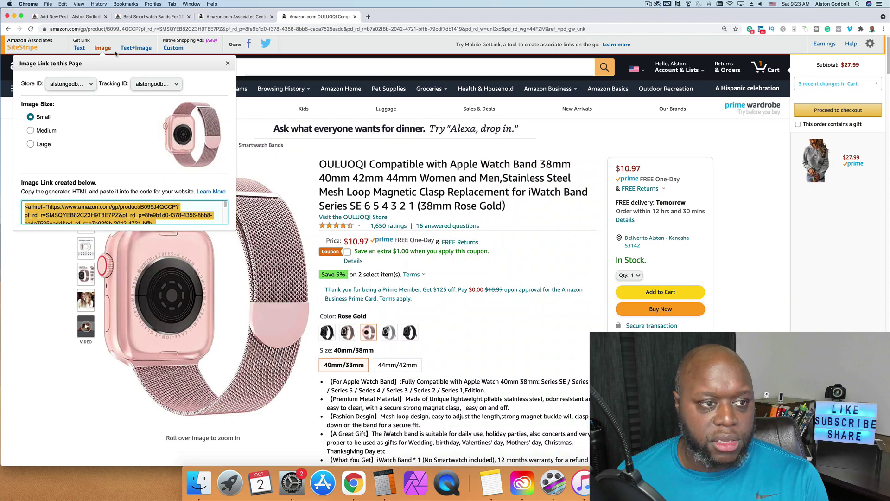
{"action": "left_click", "coordinate": [133, 48]}
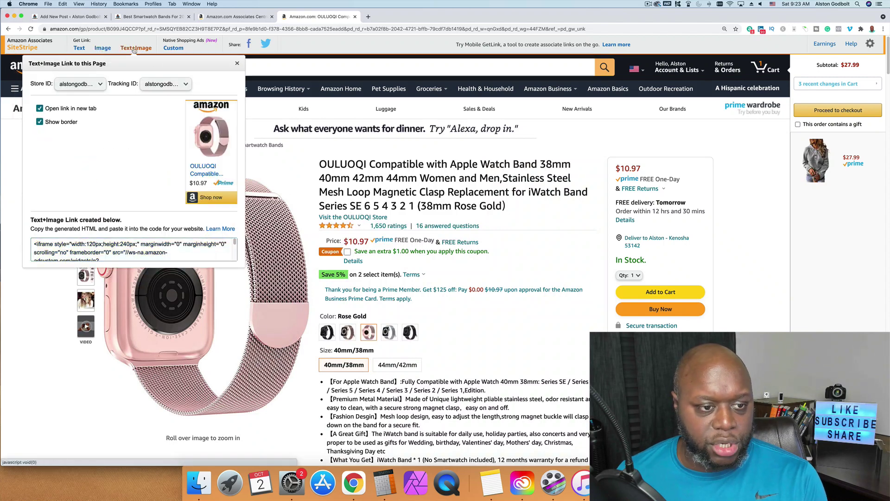
{"action": "left_click", "coordinate": [68, 251]}
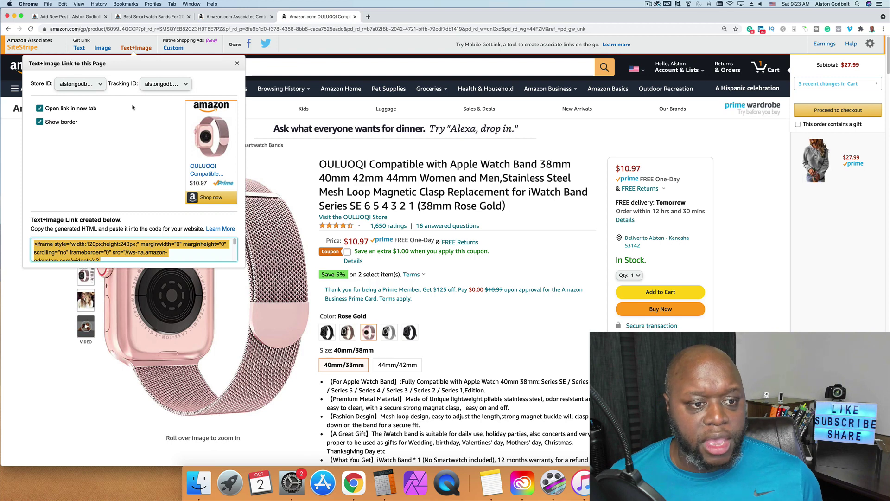
{"action": "left_click", "coordinate": [68, 21]}
Add a Custom HTML block rendering the OULUOQI Text+Image ad, priced $10.97 with Shop now
{"action": "scroll", "coordinate": [320, 327], "scroll_direction": "down", "scroll_amount": 3}
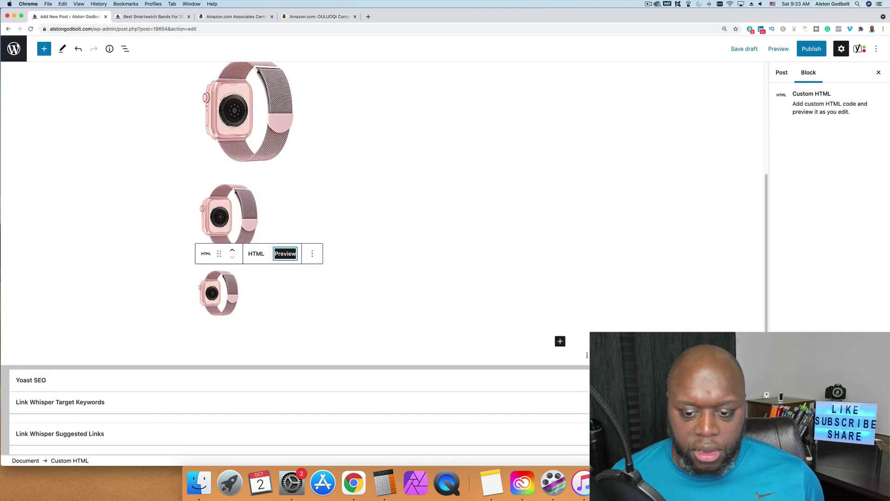
{"action": "left_click", "coordinate": [560, 341]}
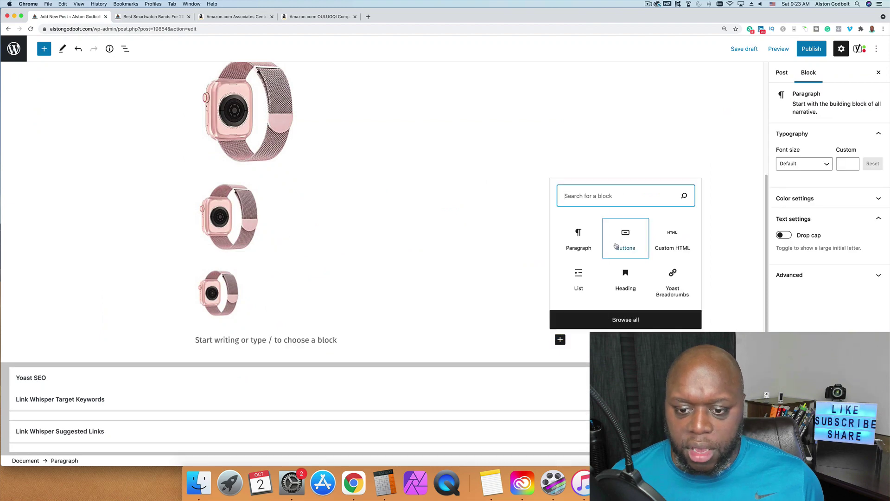
{"action": "left_click", "coordinate": [672, 239]}
{"action": "type", "text": "<iframe style=\"width:120px;height:240px;\" marginwidth=\"0\" marginheight=\"0\" scrolling=\"no\" frameborder=\"0\" src=\"//ws-na.amazon-adsystem.com/widgets/q?ServiceVersion=20070822&OneJS=1&Operation=GetAdHtml&MarketPlace=US&source=ss&ref=as_ss_li_til&ad_type=product_link&tracking_id=alstongodbolt-20&language=en_US&marketplace=amazon&region=US&placement=B099J4QCCP&asins=B099J4QCCP&linkId=5819e1cf0aa12488c84eb3be59336ff8&show_border=true&link_opens_in_new_window=true\"></iframe>"}
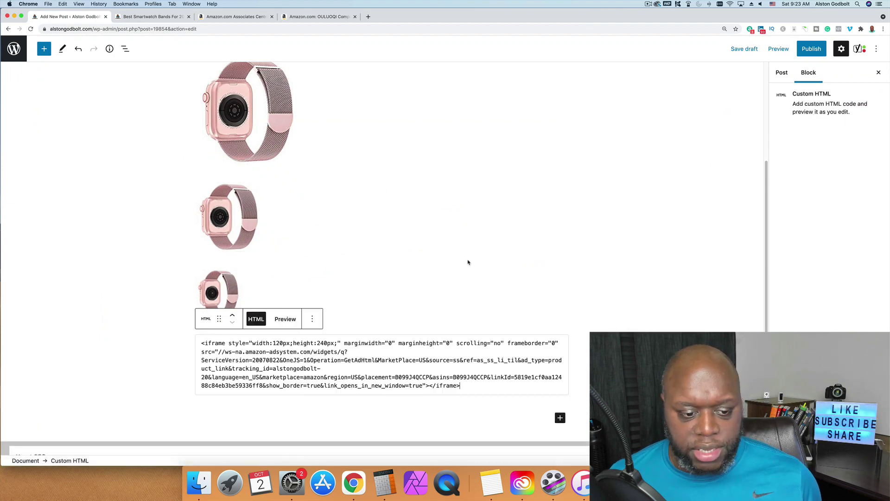
{"action": "left_click", "coordinate": [280, 320]}
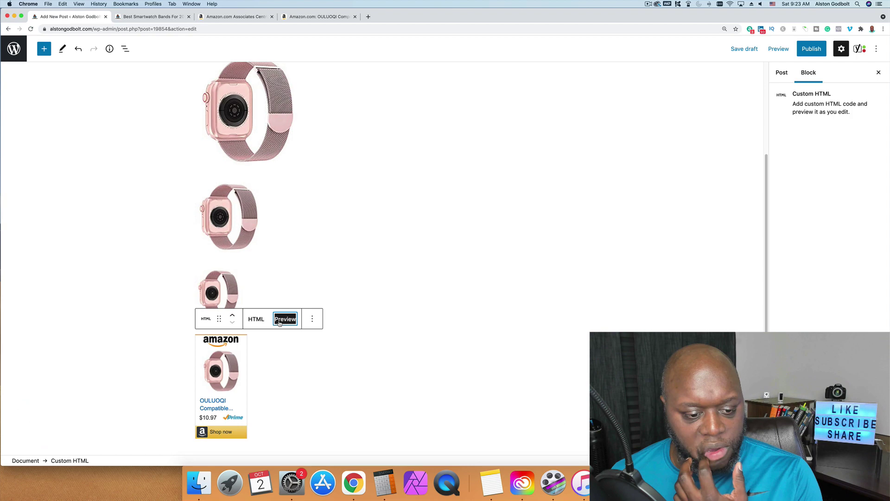
{"action": "scroll", "coordinate": [342, 350], "scroll_direction": "down", "scroll_amount": 3}
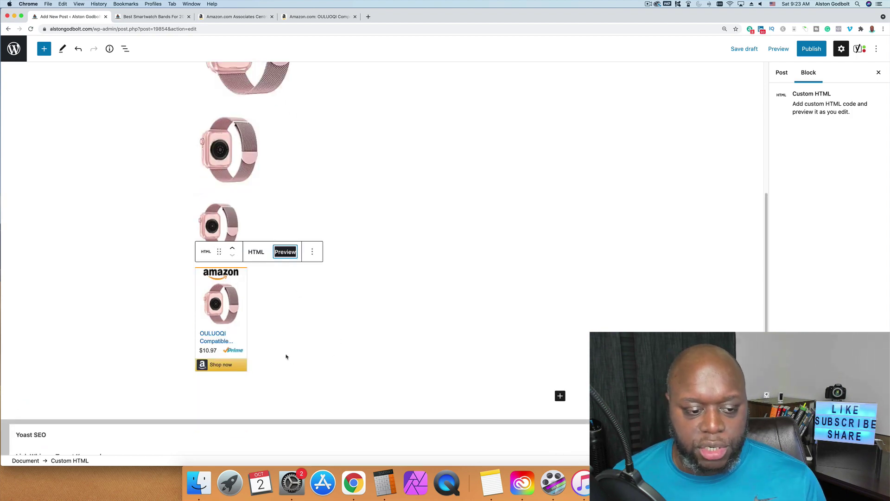
{"action": "left_click", "coordinate": [780, 51]}
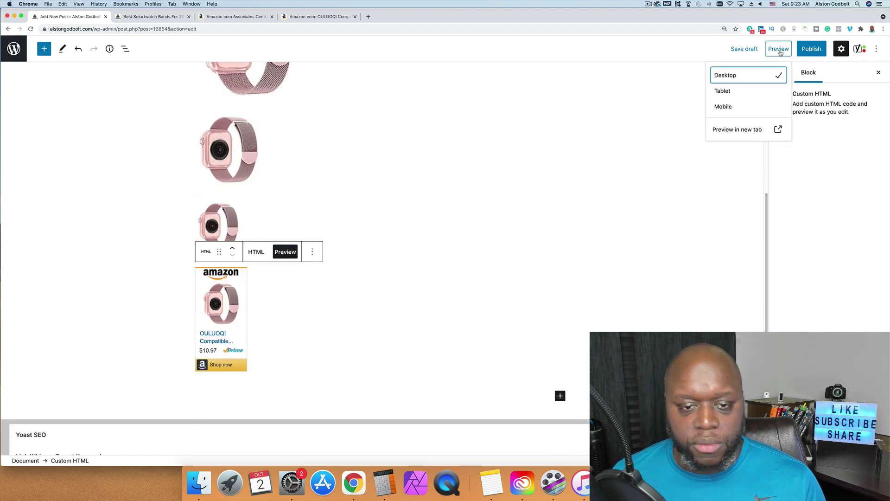
Preview the post in a new tab, then return to the Add New Post editor
{"action": "left_click", "coordinate": [735, 129]}
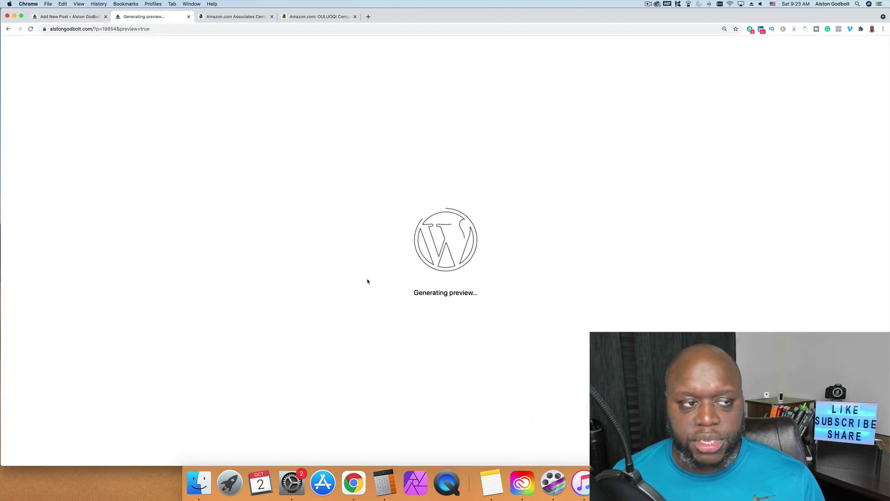
{"action": "left_click", "coordinate": [84, 19]}
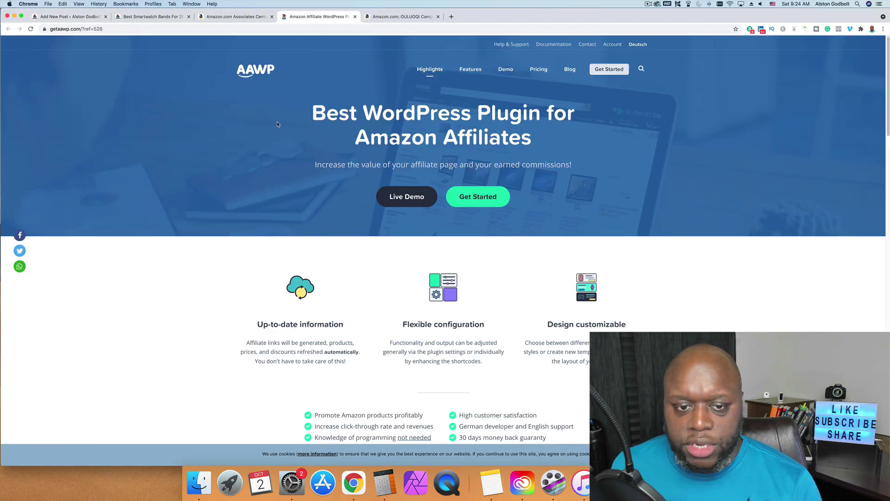
Open the AAWP demo page and scroll through its Data fields comparison table
{"action": "scroll", "coordinate": [285, 153], "scroll_direction": "down", "scroll_amount": 6}
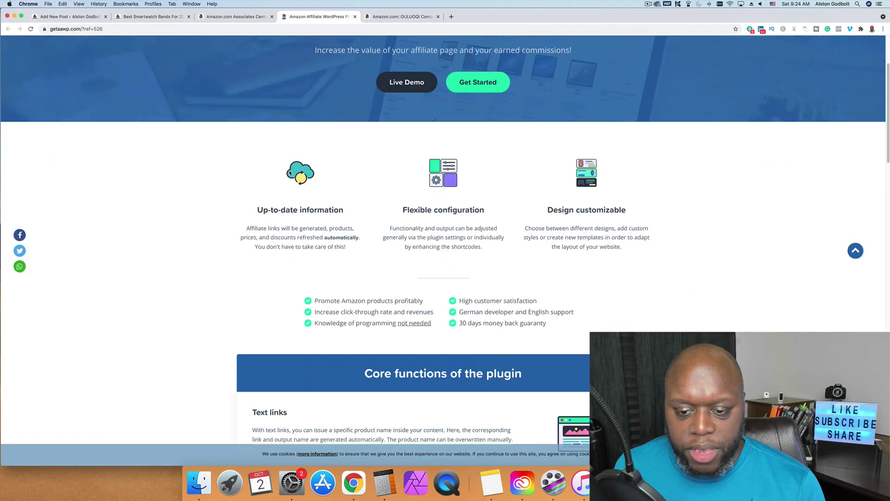
{"action": "scroll", "coordinate": [289, 172], "scroll_direction": "up", "scroll_amount": 1}
{"action": "scroll", "coordinate": [289, 172], "scroll_direction": "down", "scroll_amount": 9}
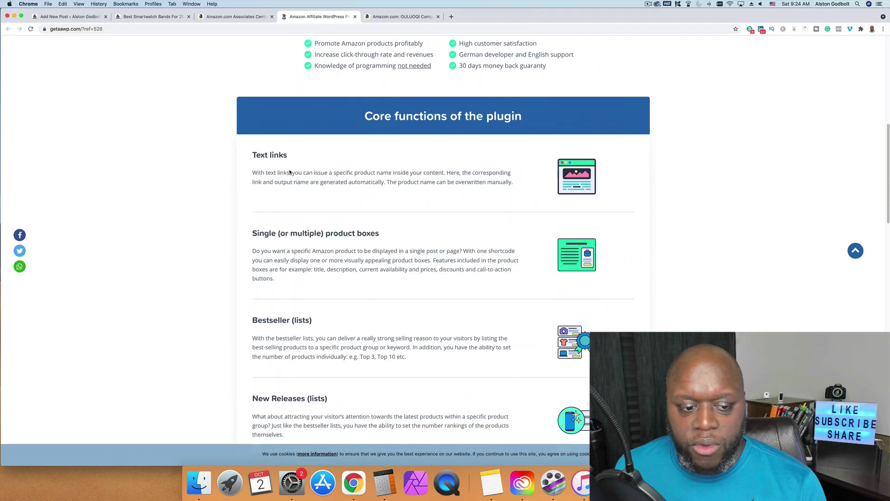
{"action": "scroll", "coordinate": [290, 172], "scroll_direction": "down", "scroll_amount": 8}
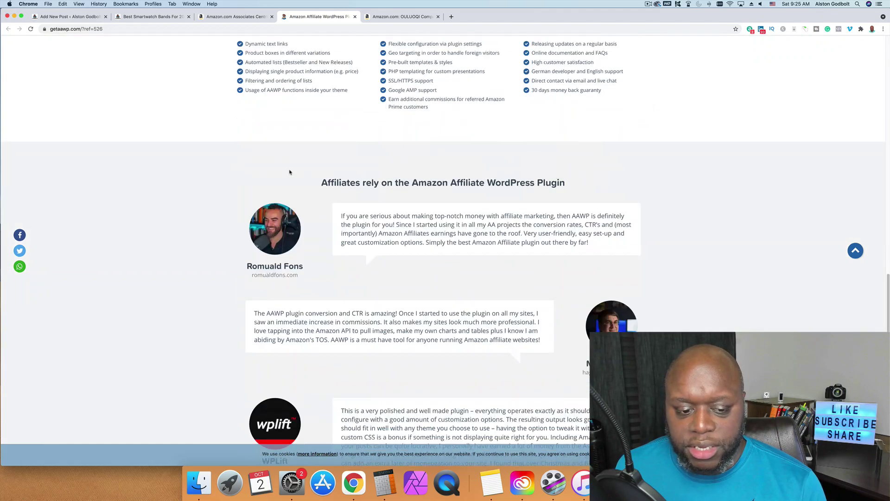
{"action": "scroll", "coordinate": [289, 172], "scroll_direction": "up", "scroll_amount": 20}
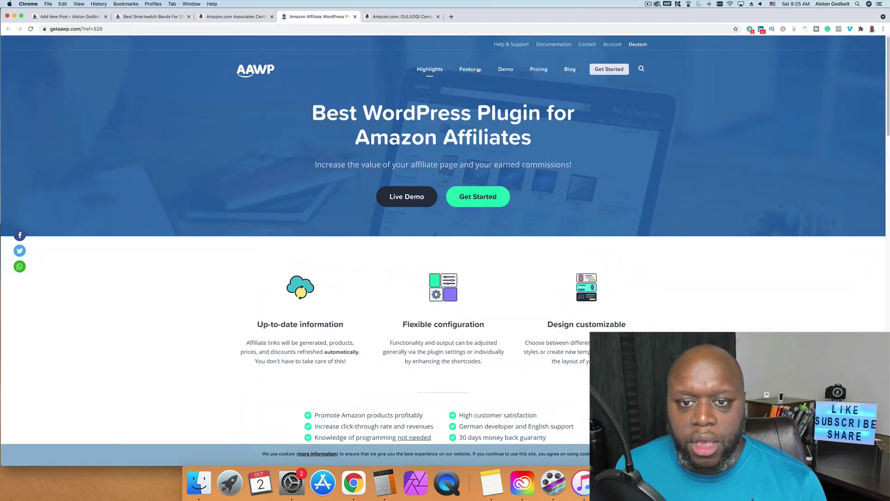
{"action": "left_click", "coordinate": [506, 70]}
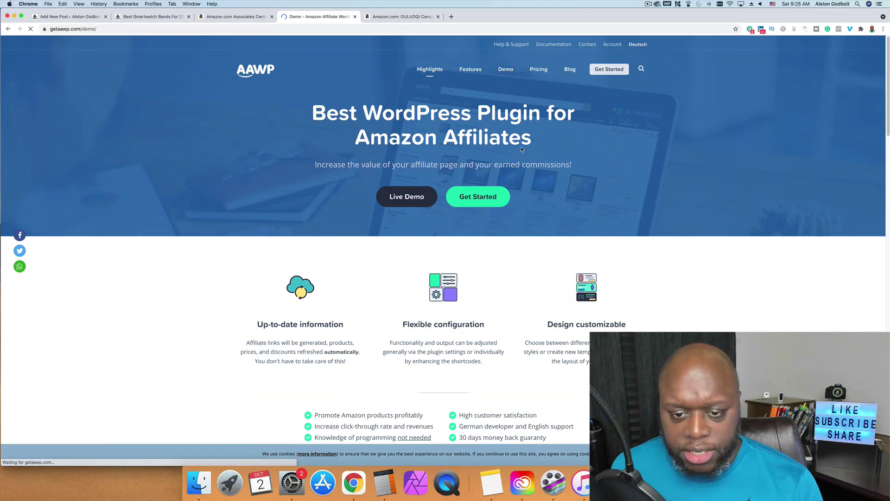
{"action": "scroll", "coordinate": [181, 181], "scroll_direction": "down", "scroll_amount": 4}
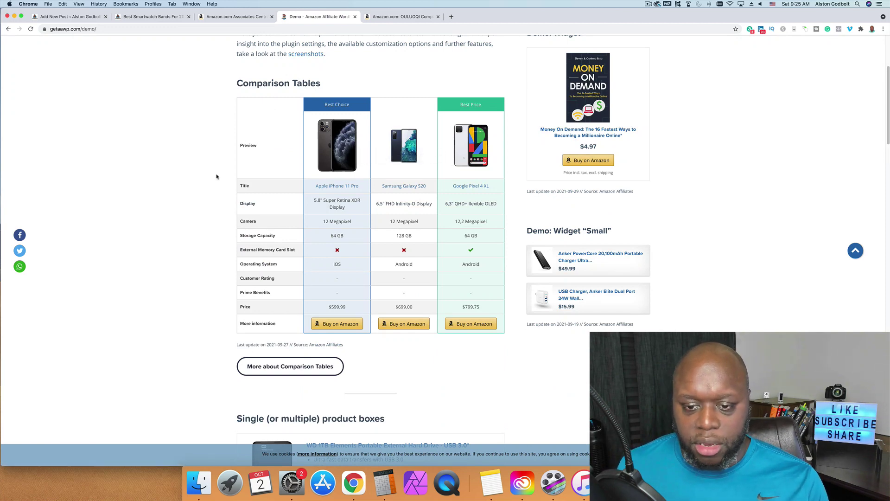
{"action": "scroll", "coordinate": [539, 215], "scroll_direction": "down", "scroll_amount": 10}
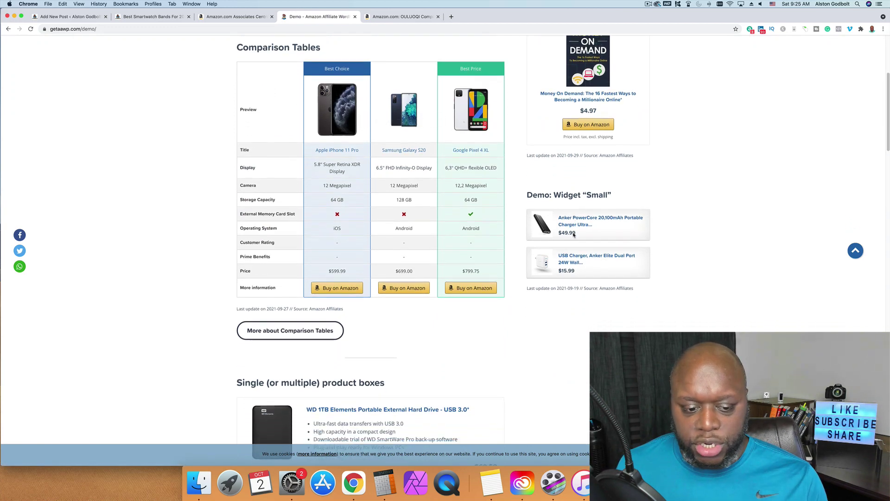
{"action": "scroll", "coordinate": [571, 233], "scroll_direction": "down", "scroll_amount": 6}
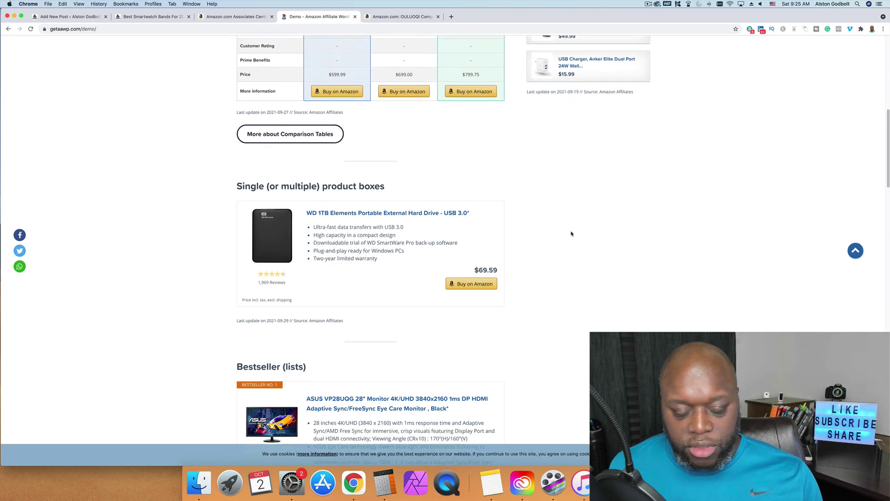
{"action": "scroll", "coordinate": [571, 233], "scroll_direction": "down", "scroll_amount": 2}
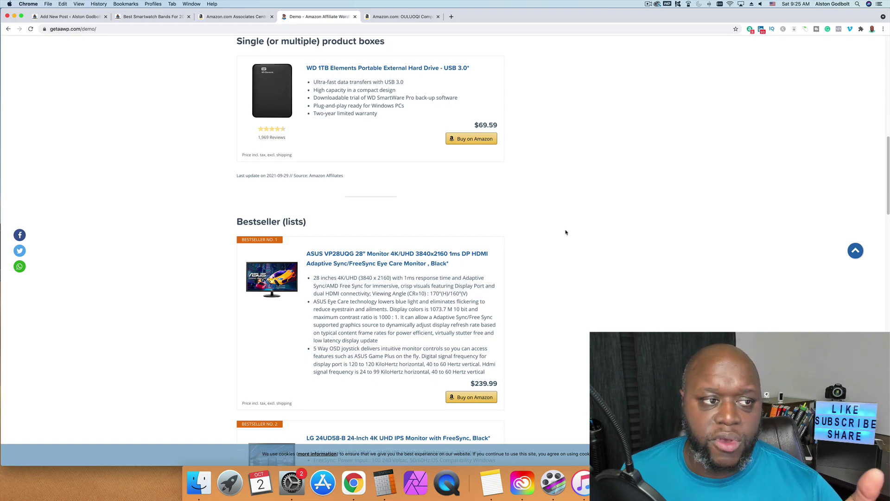
{"action": "scroll", "coordinate": [566, 232], "scroll_direction": "up", "scroll_amount": 1}
{"action": "scroll", "coordinate": [566, 232], "scroll_direction": "down", "scroll_amount": 15}
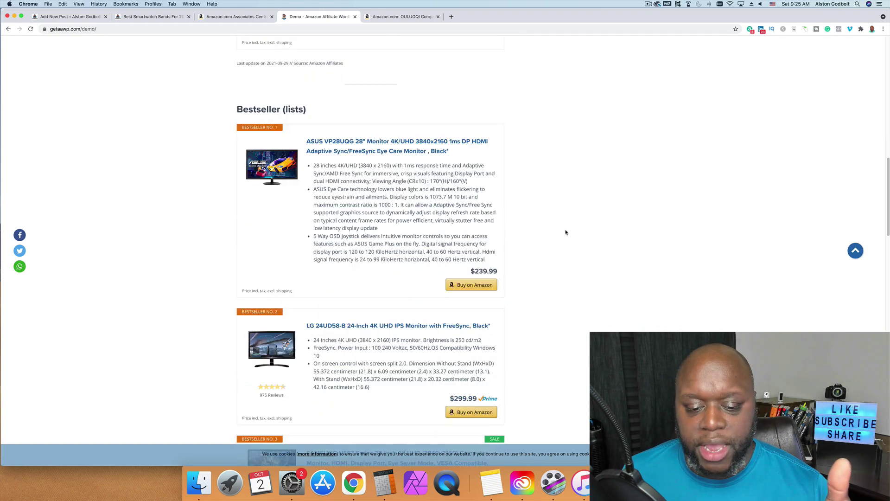
{"action": "scroll", "coordinate": [566, 232], "scroll_direction": "down", "scroll_amount": 8}
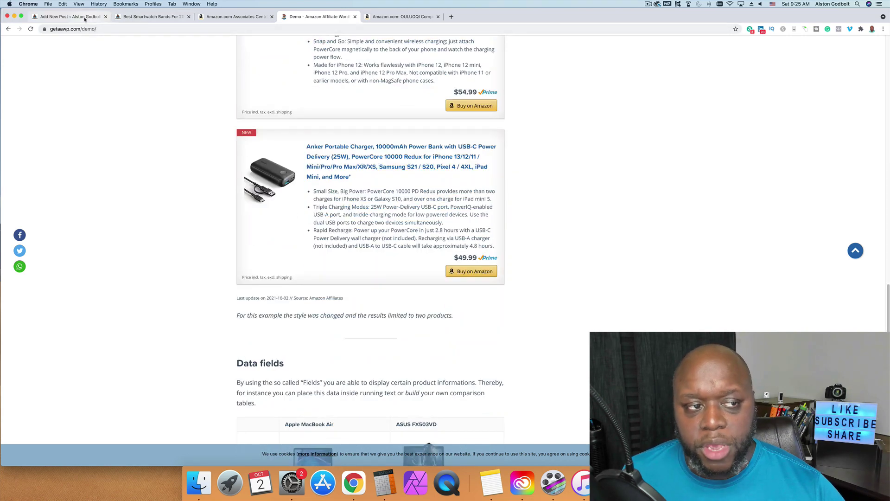
Glance back at the editor, scroll further through the AAWP demo, then reopen the OULUOQI Amazon page
{"action": "left_click", "coordinate": [67, 16]}
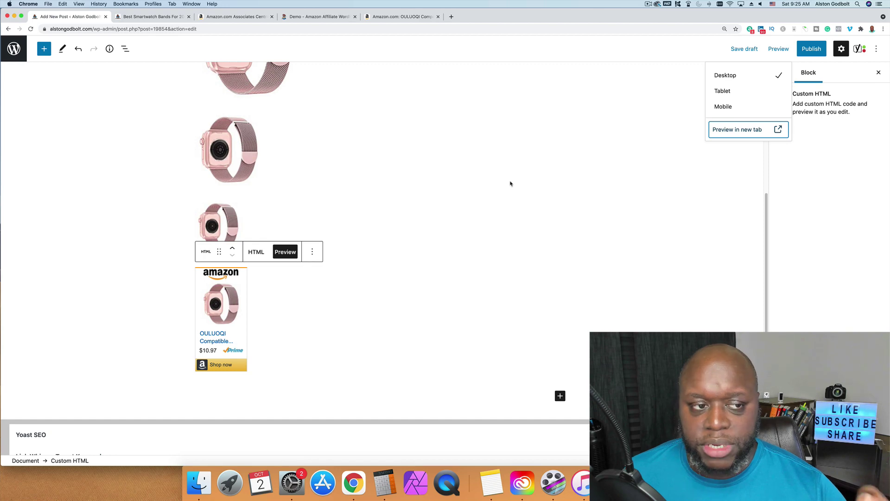
{"action": "key", "text": "super+4"}
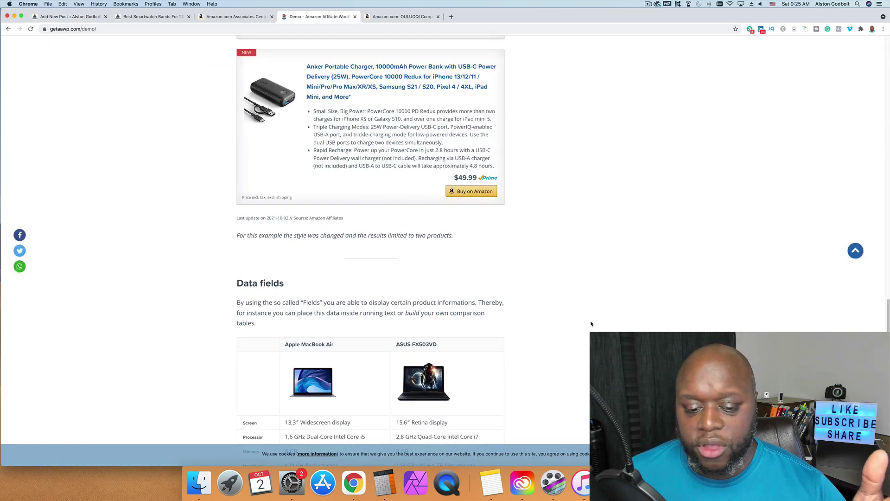
{"action": "scroll", "coordinate": [563, 284], "scroll_direction": "down", "scroll_amount": 2}
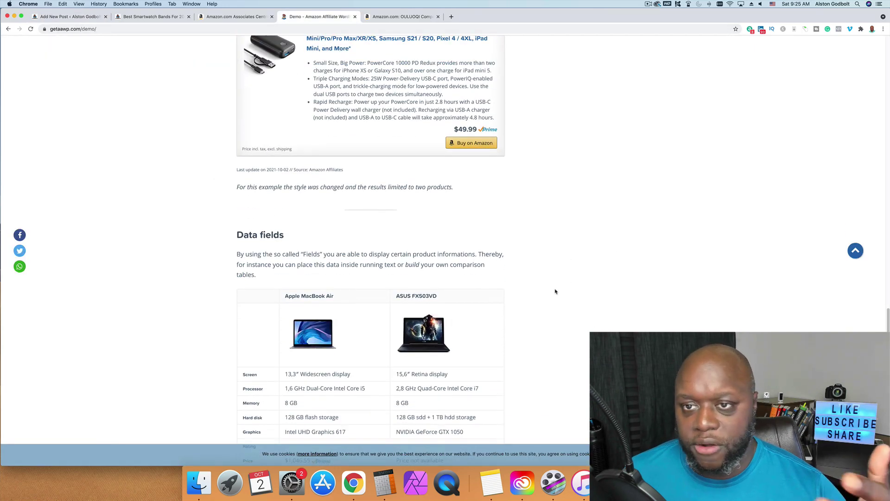
{"action": "scroll", "coordinate": [556, 291], "scroll_direction": "down", "scroll_amount": 5}
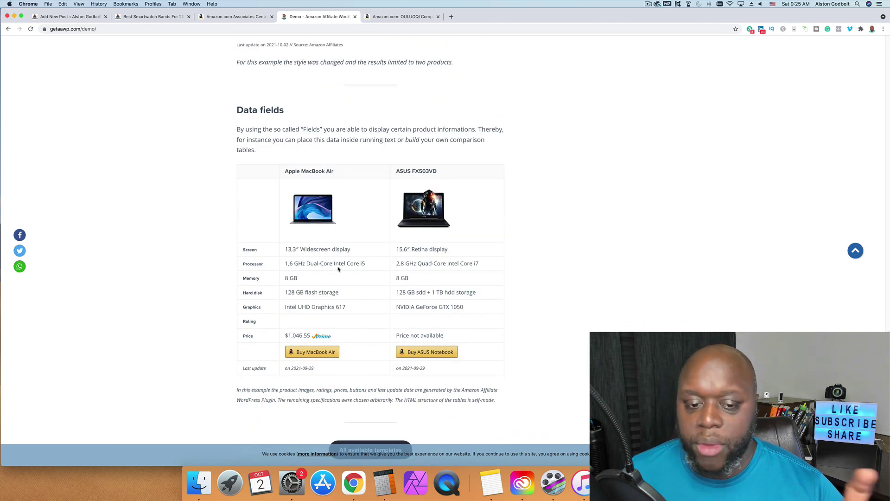
{"action": "scroll", "coordinate": [527, 278], "scroll_direction": "down", "scroll_amount": 2}
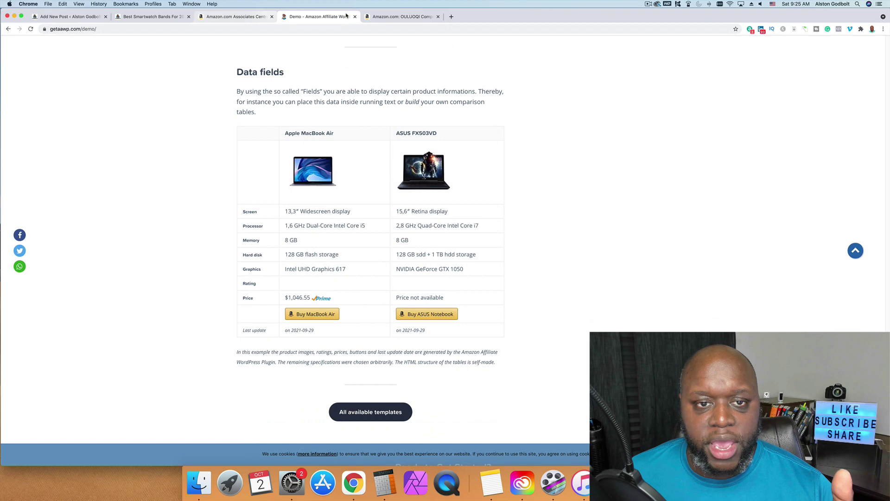
{"action": "left_click", "coordinate": [381, 15]}
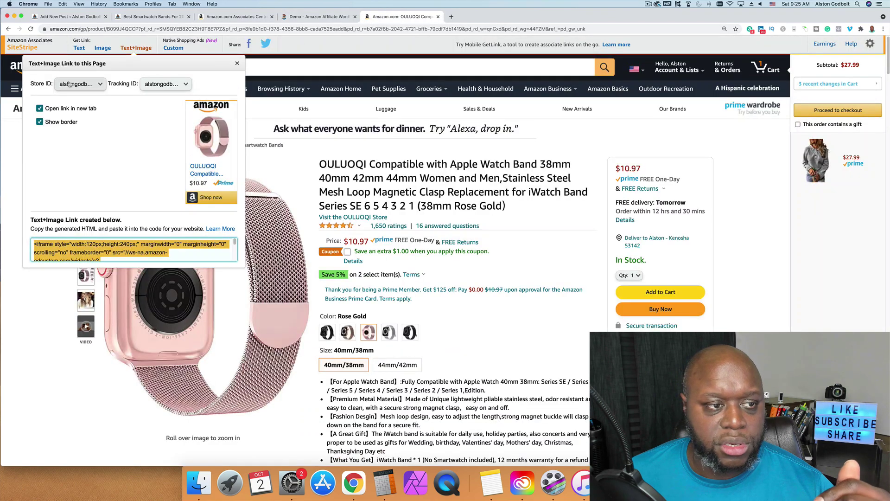
Switch SiteStripe to the Custom native shopping ad code for the OULUOQI band, then go back to the post editor
{"action": "left_click", "coordinate": [173, 48]}
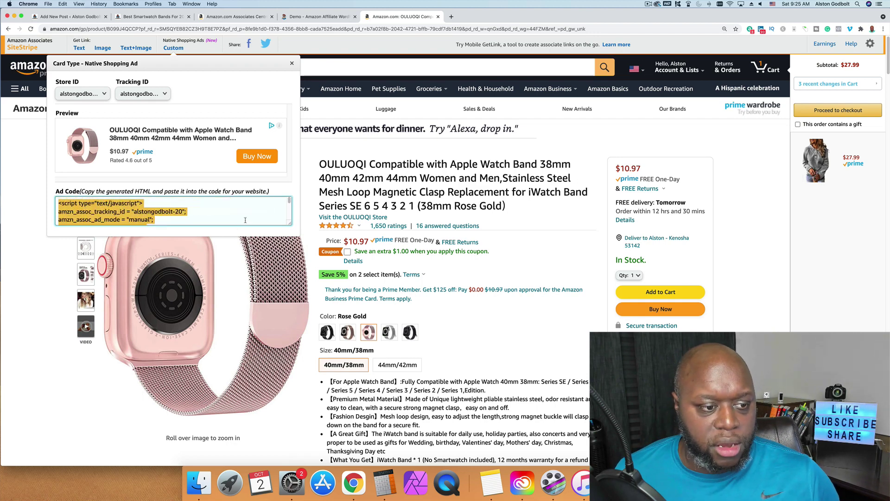
{"action": "left_click", "coordinate": [46, 19]}
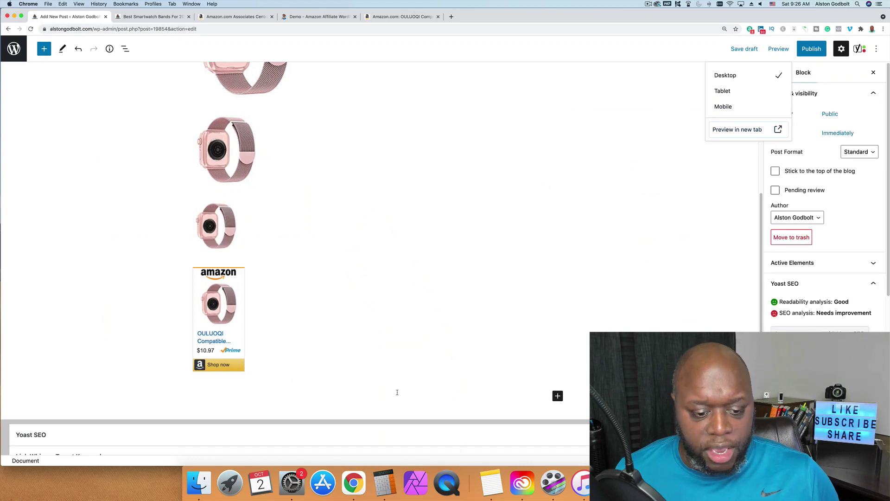
Insert a Custom HTML block below the product image holding the Amazon native ad script, shown as a preview
{"action": "left_click", "coordinate": [397, 392]}
{"action": "left_click", "coordinate": [397, 392]}
{"action": "left_click", "coordinate": [559, 394]}
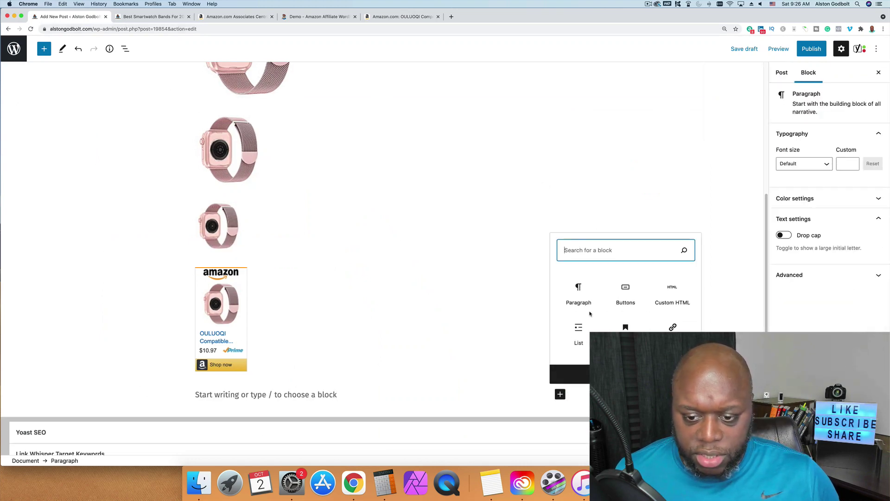
{"action": "left_click", "coordinate": [672, 294]}
{"action": "type", "text": "<script type=\"text/javascript\"> amzn_assoc_tracking_id = \"alstongodbolt-20\"; amzn_assoc_ad_mode = \"manual\"; amzn_assoc_ad_type = \"smart\"; amzn_assoc_marketplace = \"amazon\"; amzn_assoc_region = \"US\"; amzn_assoc_design = \"enhanced_links\"; amzn_assoc_asins = \"B099J4QCCP\"; amzn_assoc_placement = \"adunit\"; amzn_assoc_linkid = \"a6f0a1b8fe8d4b9b02da0f8292c32dbd\"; </script> <script src=\"//z-na.amazon-adsystem.com/widgets/onejs?MarketPlace=US\"></script>"}
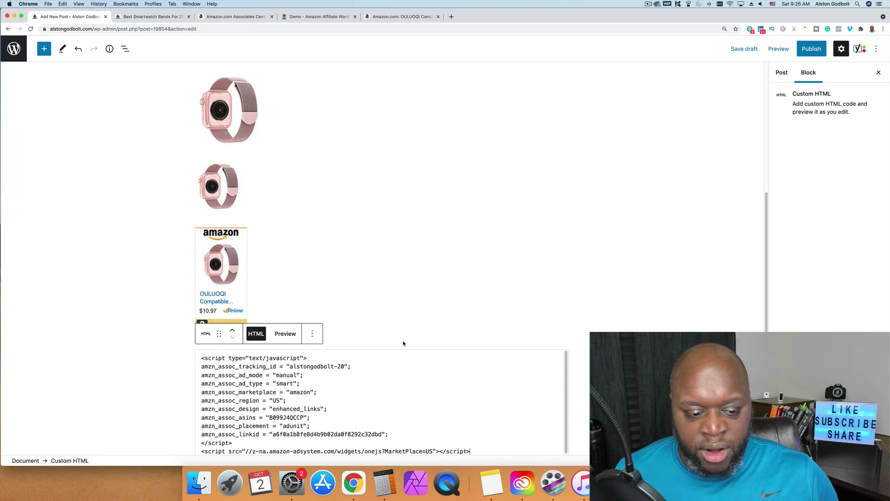
{"action": "left_click", "coordinate": [285, 334]}
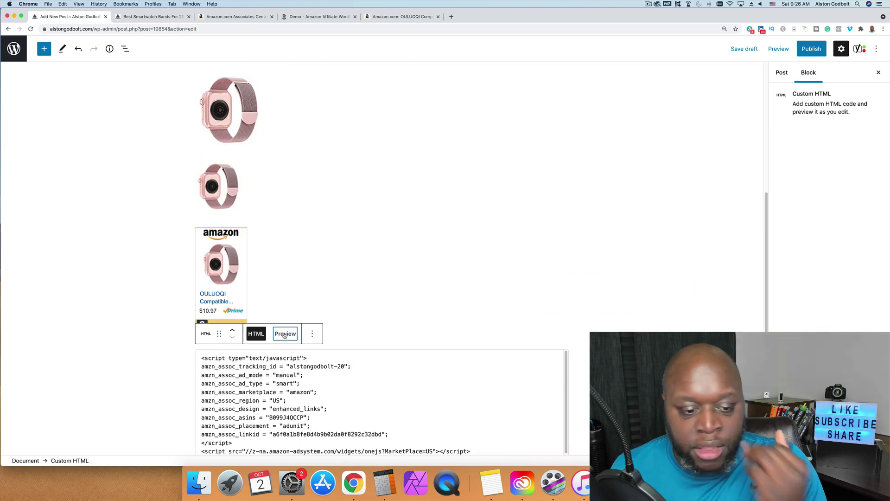
{"action": "scroll", "coordinate": [427, 306], "scroll_direction": "down", "scroll_amount": 2}
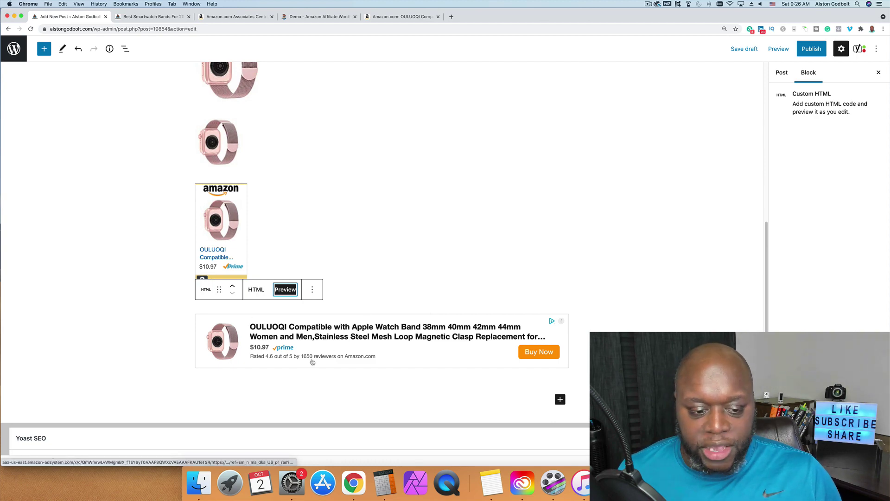
{"action": "scroll", "coordinate": [283, 381], "scroll_direction": "down", "scroll_amount": 3}
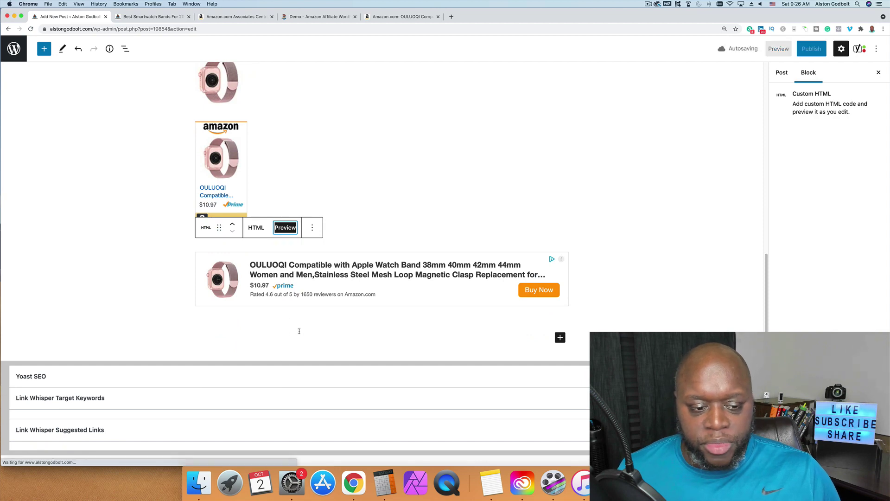
Add a second Custom HTML block with the same ad script, render it, and preview the post in a new tab
{"action": "left_click", "coordinate": [283, 333]}
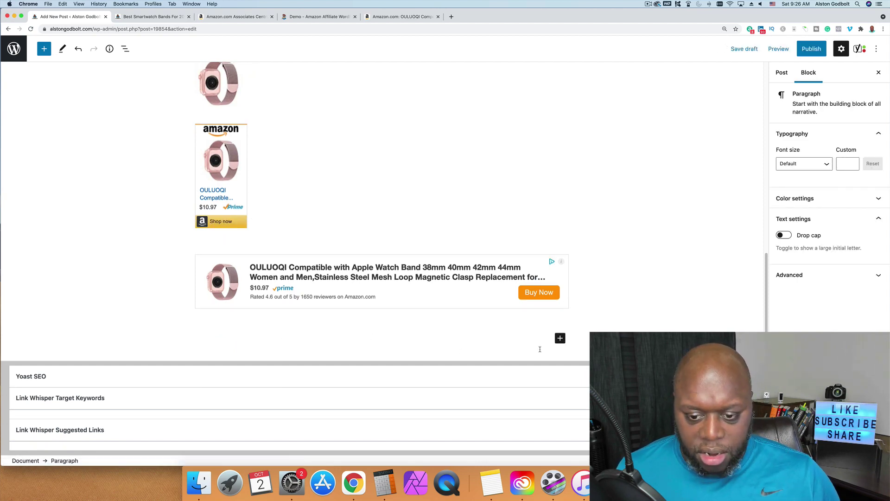
{"action": "left_click", "coordinate": [560, 338]}
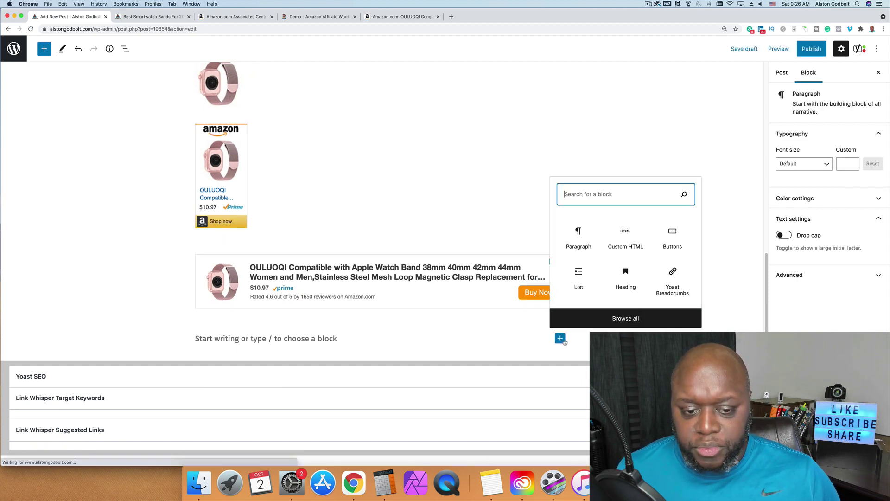
{"action": "left_click", "coordinate": [627, 234]}
{"action": "type", "text": "<script type=\"text/javascript\"> amzn_assoc_tracking_id = \"alstongodbolt-20\"; amzn_assoc_ad_mode = \"manual\"; amzn_assoc_ad_type = \"smart\"; amzn_assoc_marketplace = \"amazon\"; amzn_assoc_region = \"US\"; amzn_assoc_design = \"enhanced_links\"; amzn_assoc_asins = \"B099J4QCCP\"; amzn_assoc_placement = \"adunit\"; amzn_assoc_linkid = \"a6f0a1b8fe8d4b9b02da0f8292c32dbd\"; </script> <script src=\"//z-na.amazon-adsystem.com/widgets/onejs?MarketPlace=US\"></script>"}
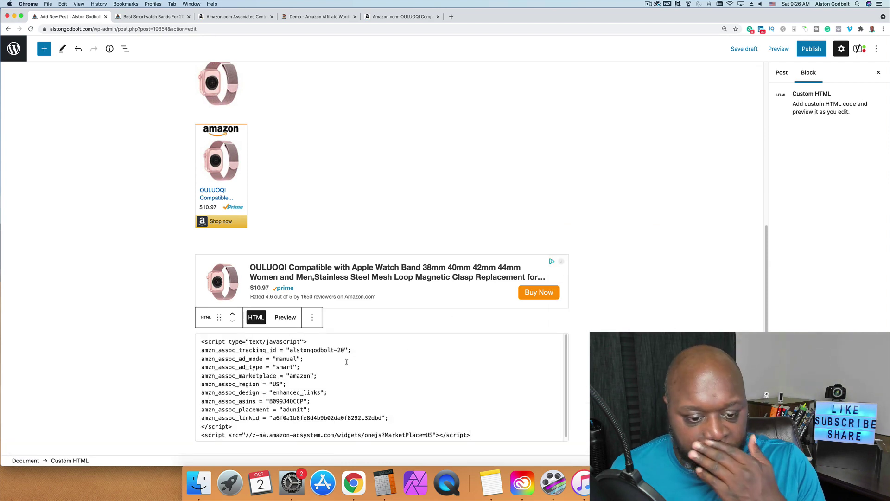
{"action": "scroll", "coordinate": [171, 363], "scroll_direction": "down", "scroll_amount": 5}
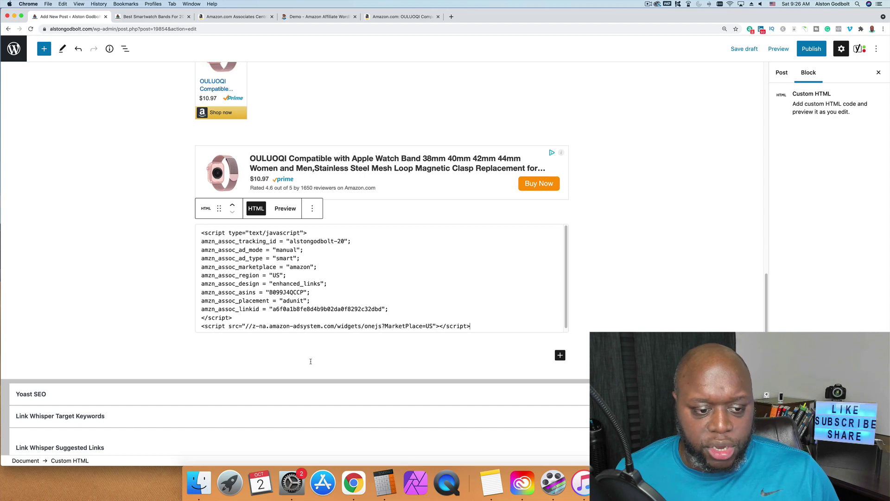
{"action": "left_click", "coordinate": [286, 209]}
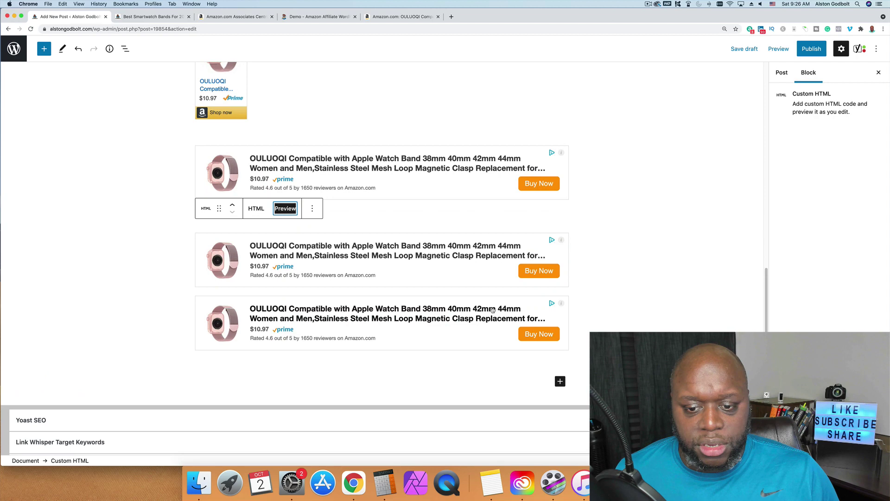
{"action": "left_click", "coordinate": [778, 49]}
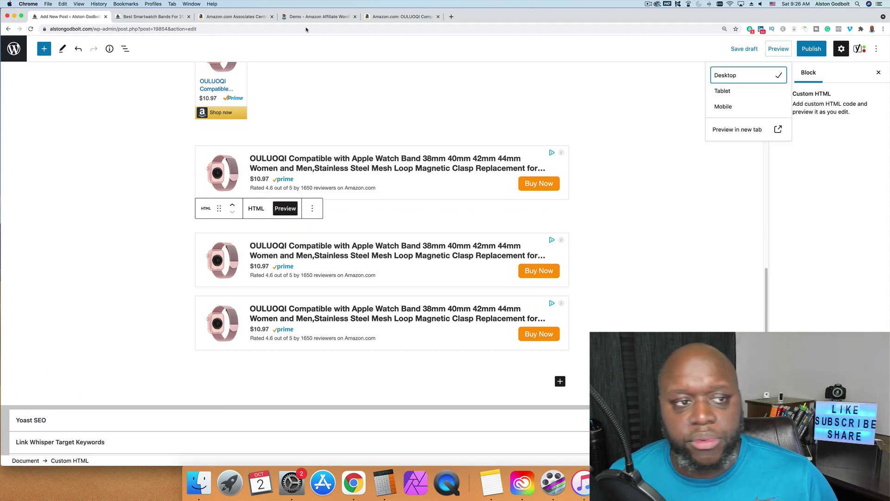
{"action": "left_click", "coordinate": [724, 130]}
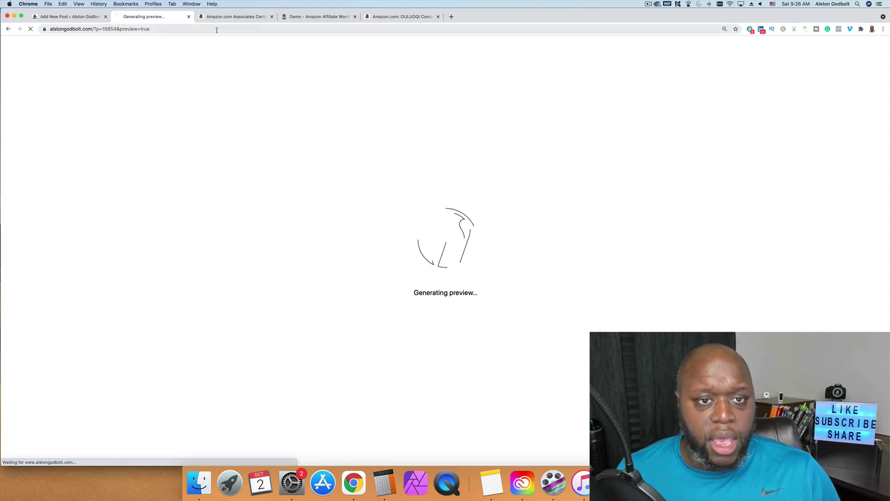
Scroll the AAWP demo's product lists back to the top, then move on toward the post preview tab
{"action": "left_click", "coordinate": [398, 16]}
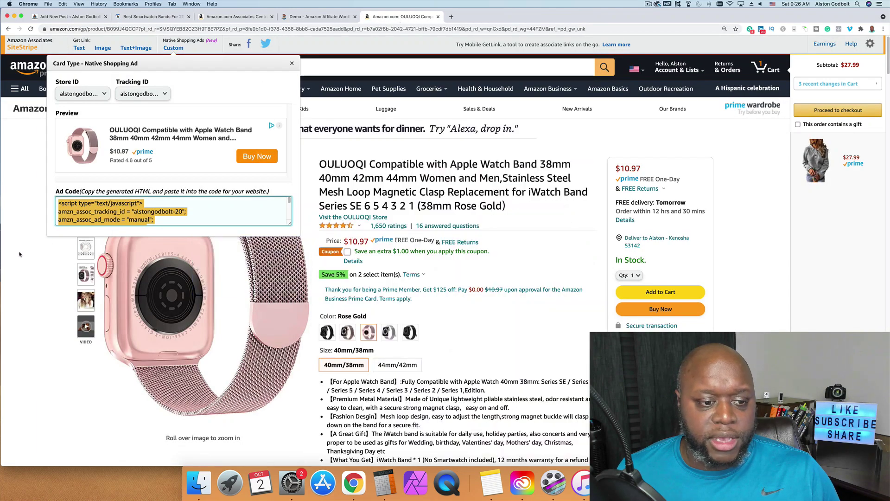
{"action": "left_click", "coordinate": [304, 17]}
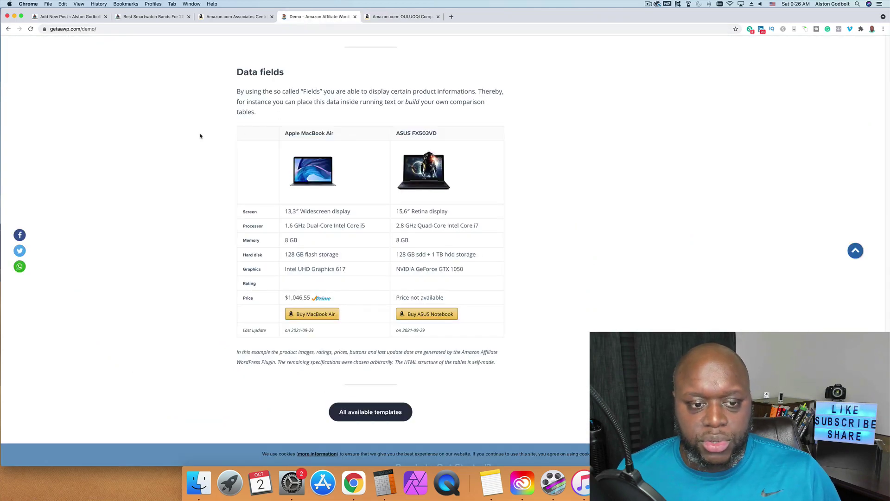
{"action": "scroll", "coordinate": [200, 135], "scroll_direction": "down", "scroll_amount": 3}
{"action": "scroll", "coordinate": [201, 136], "scroll_direction": "up", "scroll_amount": 10}
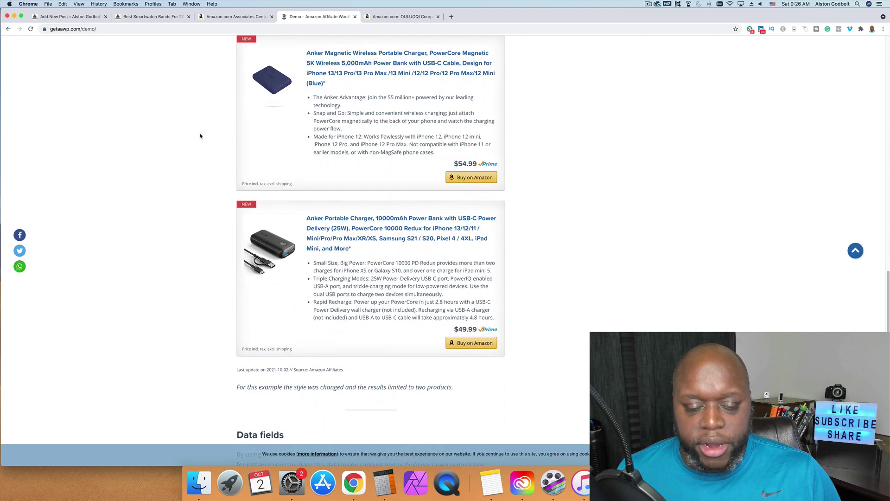
{"action": "scroll", "coordinate": [200, 135], "scroll_direction": "up", "scroll_amount": 15}
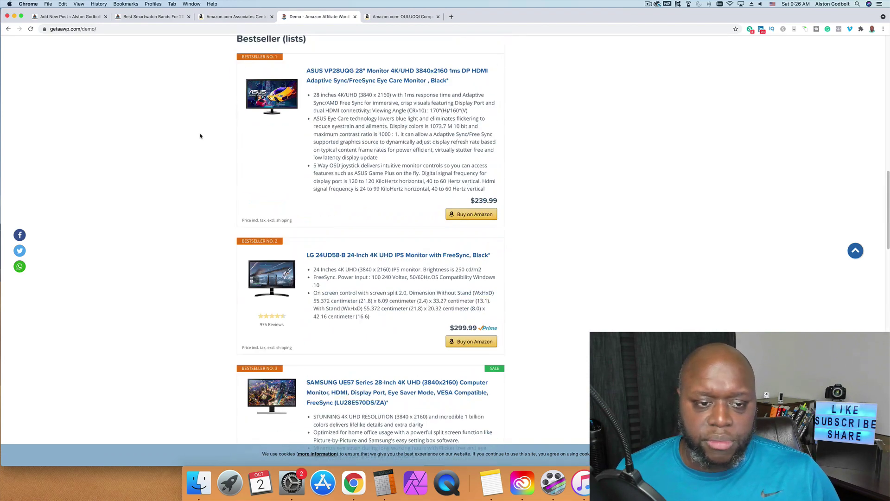
{"action": "scroll", "coordinate": [200, 135], "scroll_direction": "up", "scroll_amount": 15}
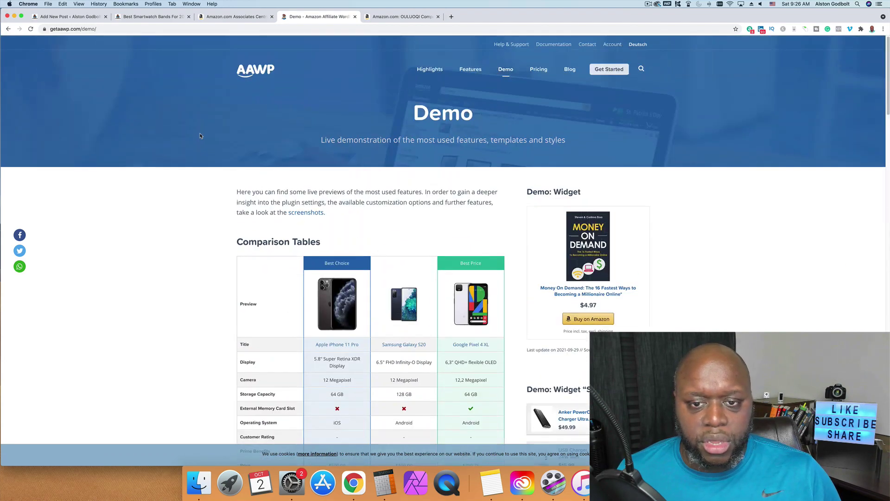
{"action": "left_click", "coordinate": [244, 18]}
Scroll through the post preview to check both OULUOQI native ads ($10.97, Buy Now) below the Text+Image ad
{"action": "left_click", "coordinate": [165, 19]}
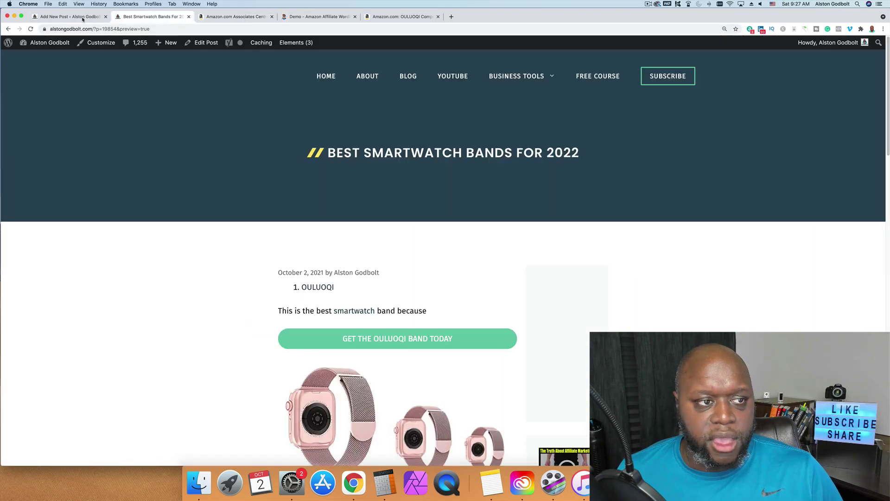
{"action": "left_click", "coordinate": [69, 17]}
{"action": "left_click", "coordinate": [127, 19]}
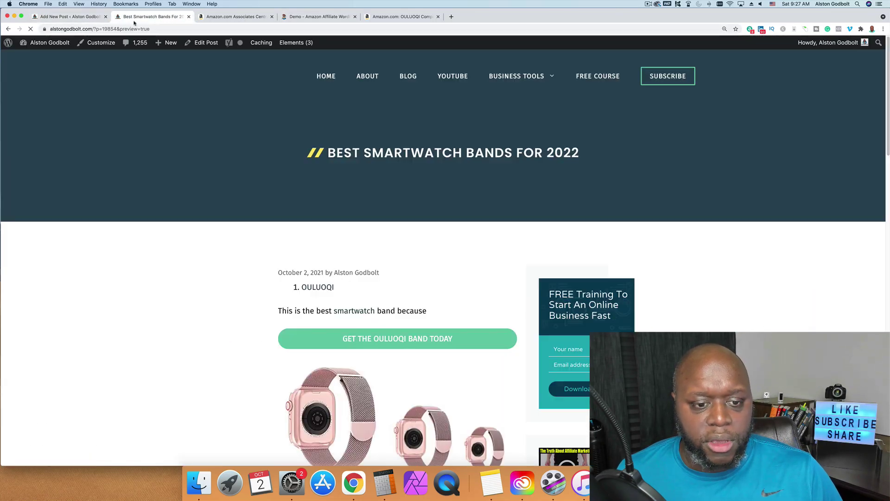
{"action": "scroll", "coordinate": [310, 192], "scroll_direction": "down", "scroll_amount": 5}
{"action": "scroll", "coordinate": [310, 193], "scroll_direction": "down", "scroll_amount": 10}
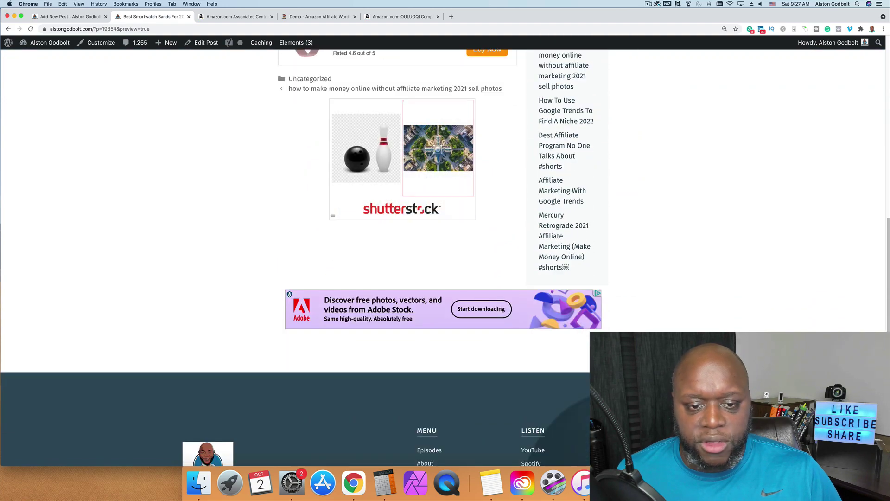
{"action": "scroll", "coordinate": [337, 211], "scroll_direction": "up", "scroll_amount": 6}
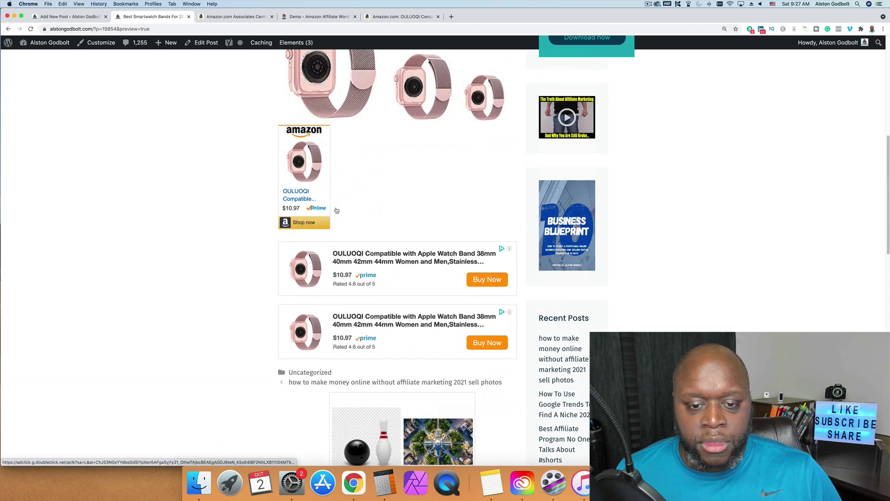
{"action": "scroll", "coordinate": [351, 258], "scroll_direction": "up", "scroll_amount": 3}
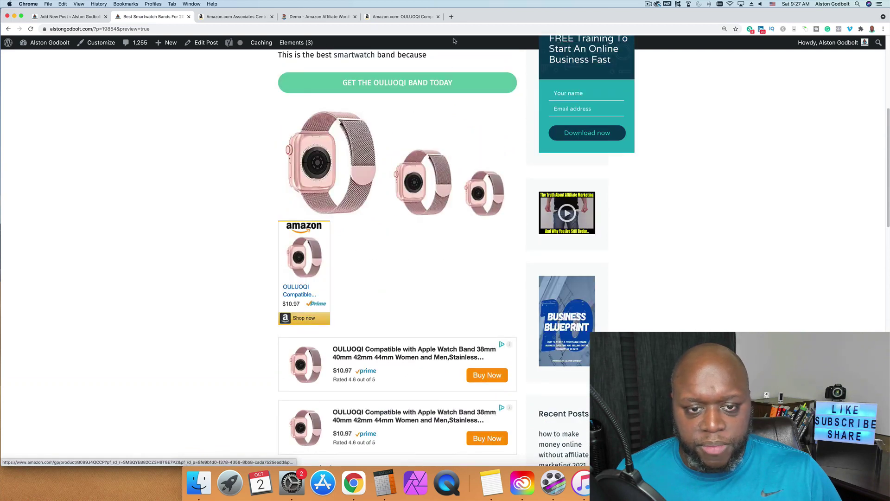
{"action": "scroll", "coordinate": [366, 158], "scroll_direction": "up", "scroll_amount": 3}
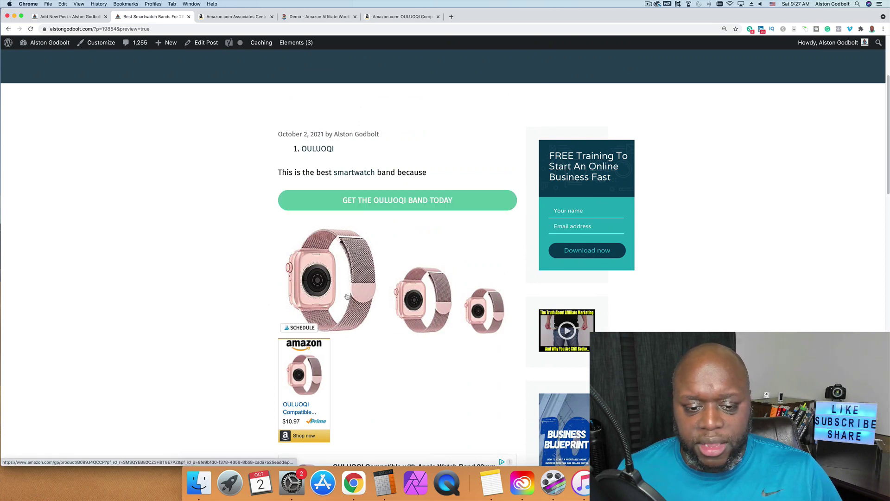
{"action": "scroll", "coordinate": [384, 357], "scroll_direction": "down", "scroll_amount": 5}
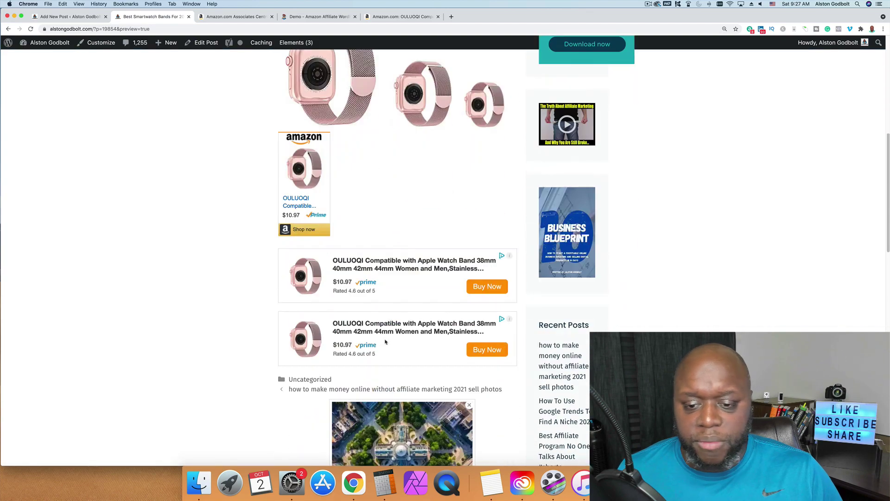
{"action": "scroll", "coordinate": [385, 342], "scroll_direction": "down", "scroll_amount": 3}
{"action": "scroll", "coordinate": [386, 342], "scroll_direction": "up", "scroll_amount": 5}
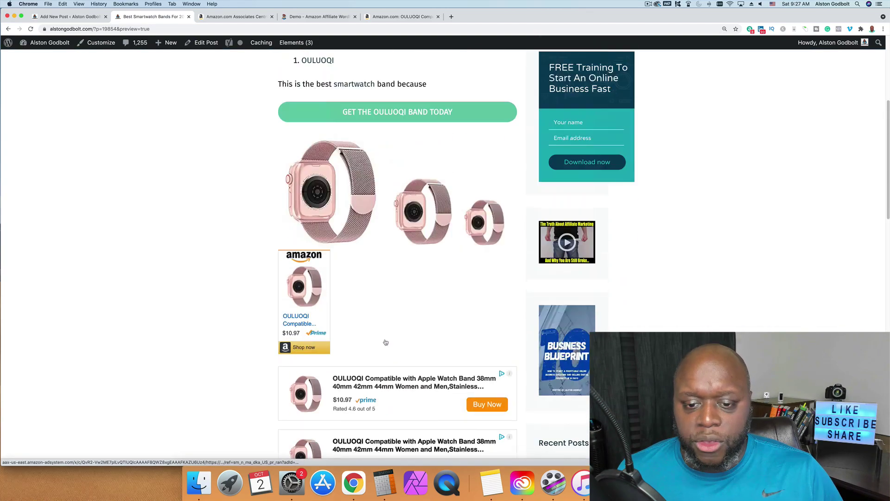
{"action": "scroll", "coordinate": [385, 341], "scroll_direction": "up", "scroll_amount": 5}
{"action": "scroll", "coordinate": [384, 342], "scroll_direction": "down", "scroll_amount": 7}
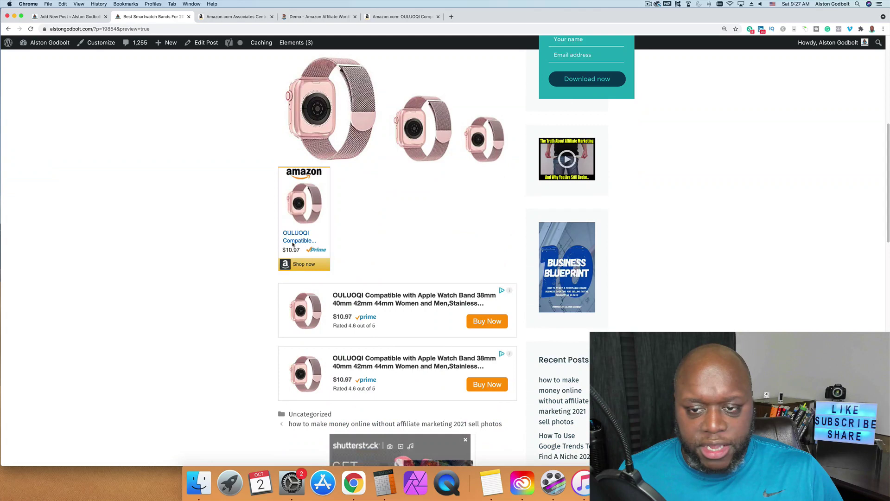
{"action": "scroll", "coordinate": [436, 204], "scroll_direction": "up", "scroll_amount": 2}
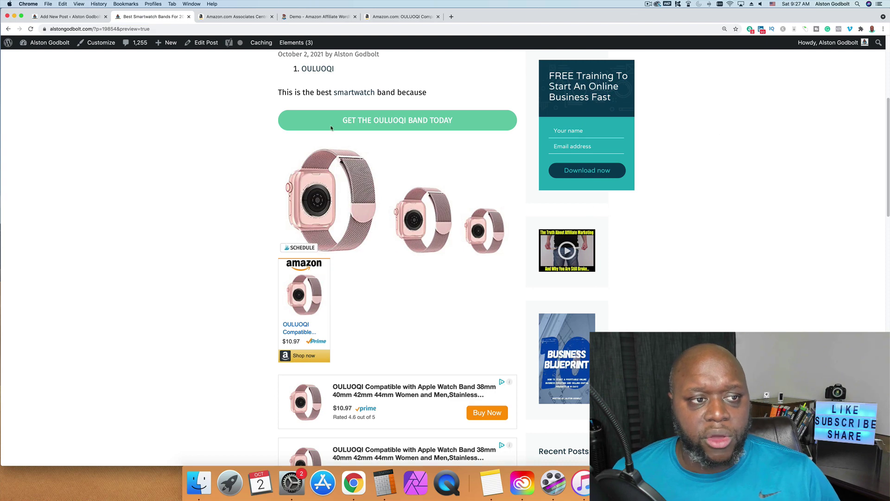
Leave the post editor and go to Appearance > Widgets
{"action": "left_click", "coordinate": [72, 19]}
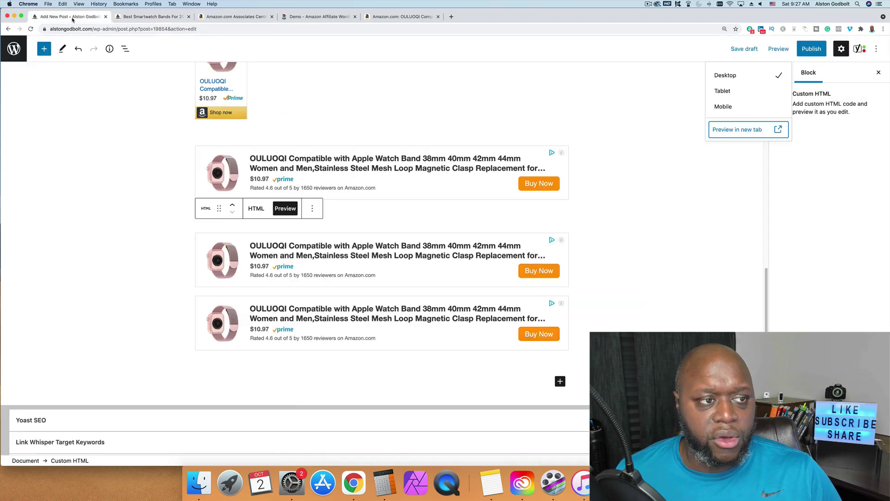
{"action": "left_click", "coordinate": [73, 76]}
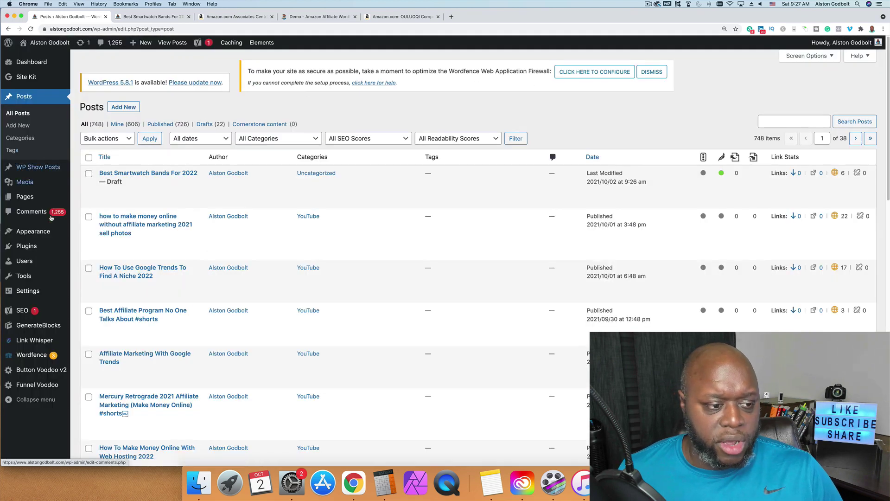
{"action": "mouse_move", "coordinate": [43, 233]}
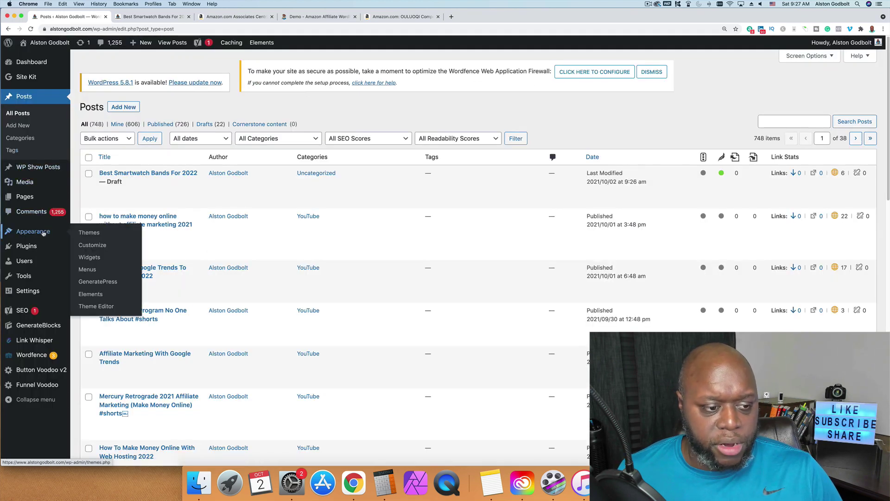
{"action": "left_click", "coordinate": [94, 256]}
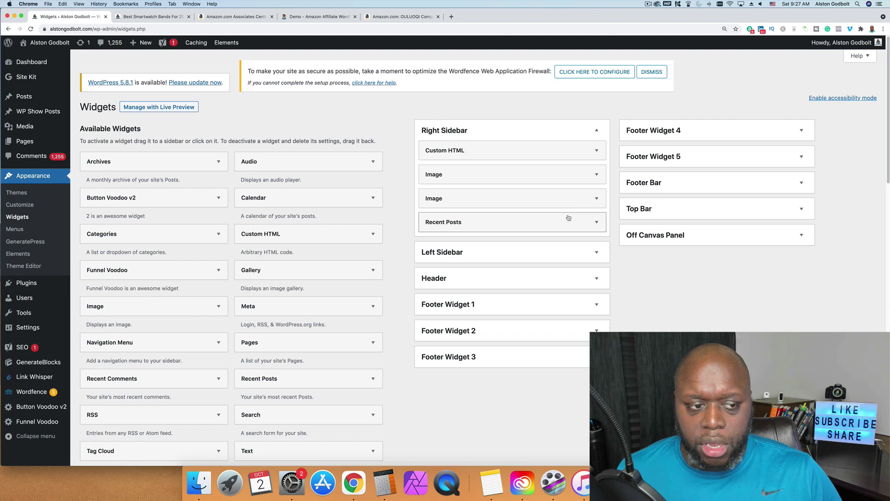
{"action": "scroll", "coordinate": [247, 216], "scroll_direction": "down", "scroll_amount": 5}
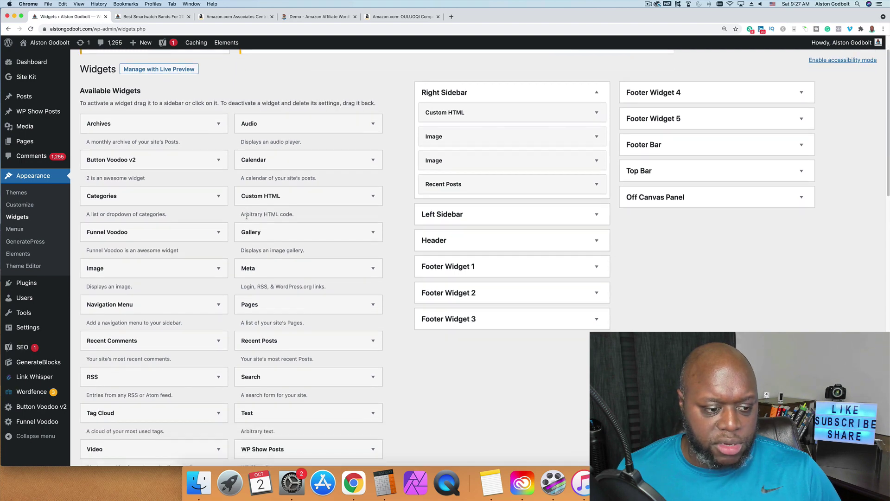
{"action": "scroll", "coordinate": [365, 279], "scroll_direction": "up", "scroll_amount": 2}
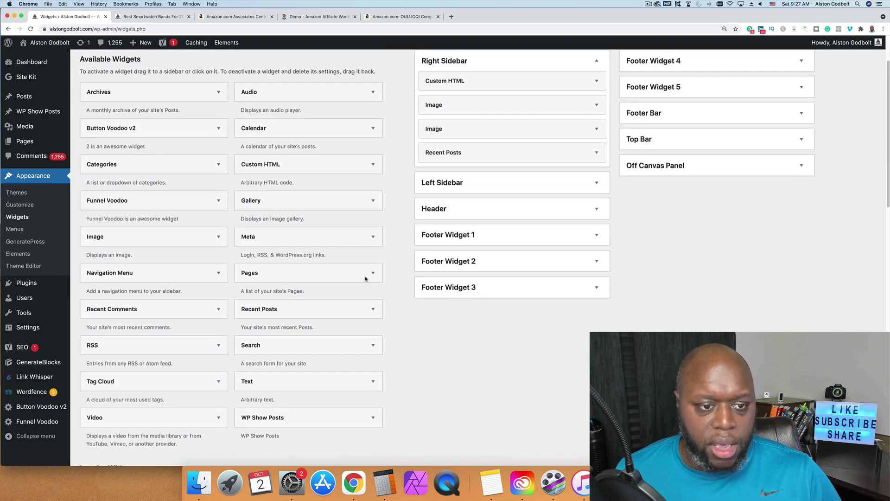
Add a Custom HTML widget titled 'Smartwatch band' to the Right Sidebar
{"action": "left_click_drag", "start_coordinate": [267, 167], "coordinate": [478, 180]}
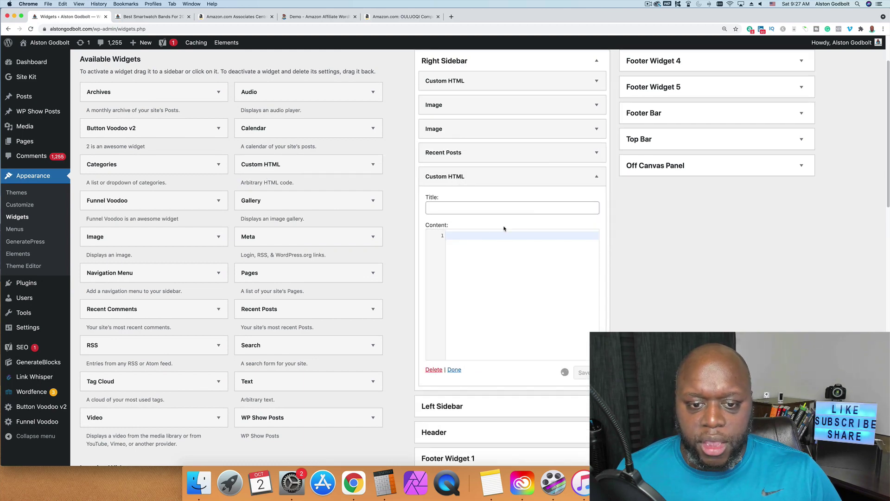
{"action": "left_click", "coordinate": [479, 209]}
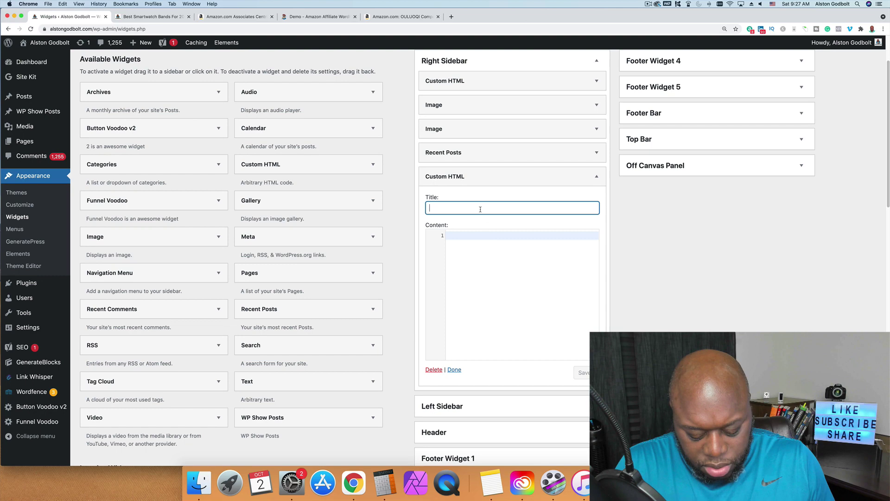
{"action": "type", "text": "Smartwatc"}
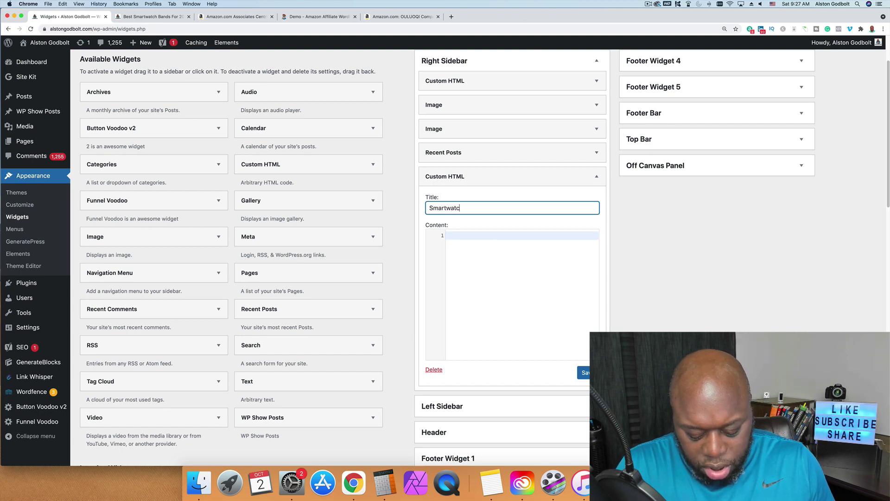
{"action": "type", "text": "h band"}
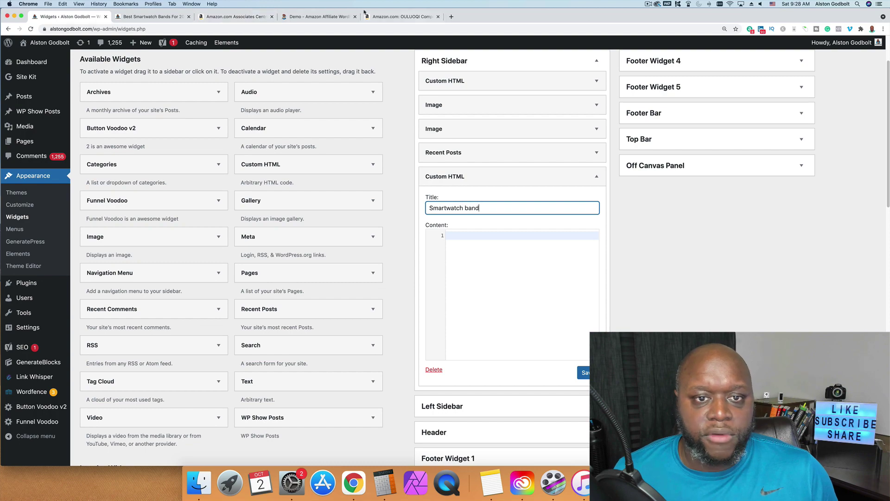
{"action": "left_click", "coordinate": [385, 18]}
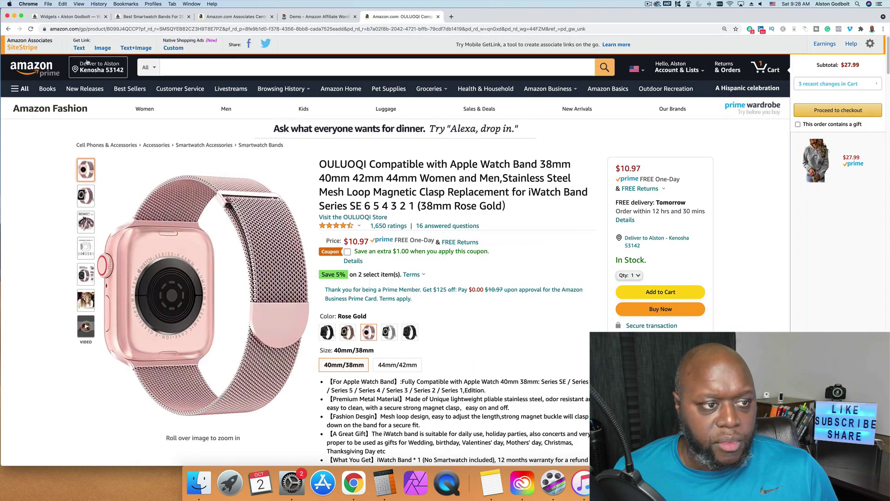
Generate and select the Text+Image embed code for the OULUOQI band in SiteStripe
{"action": "left_click", "coordinate": [104, 49]}
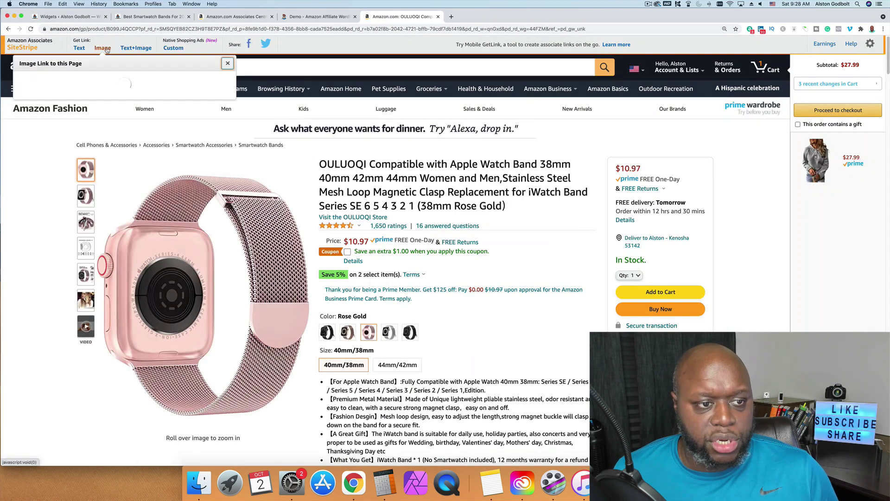
{"action": "left_click", "coordinate": [130, 48]}
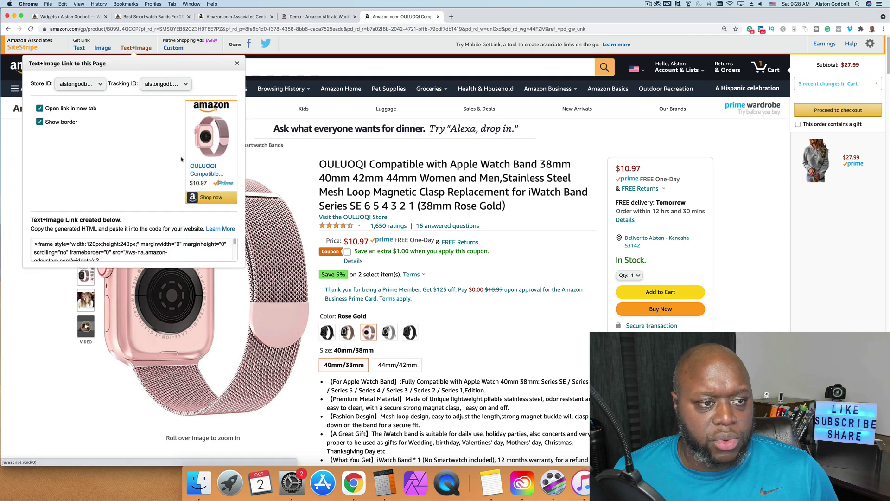
{"action": "left_click", "coordinate": [95, 247]}
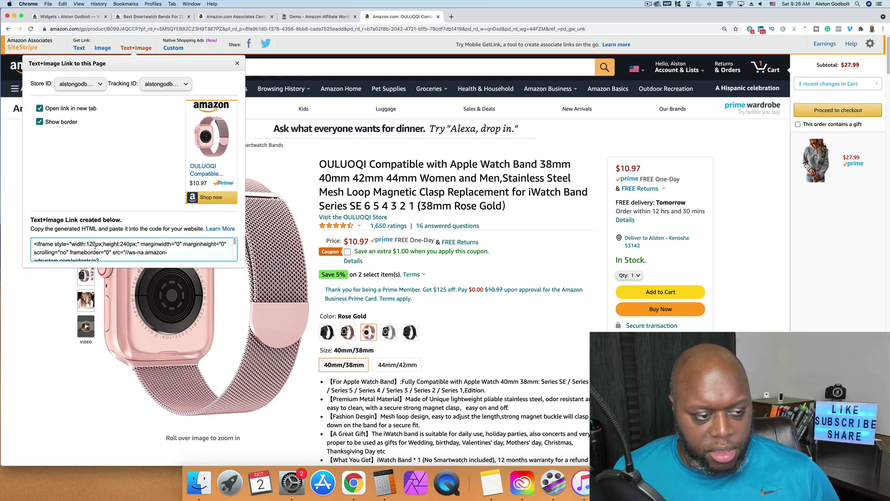
{"action": "key", "text": "super+a"}
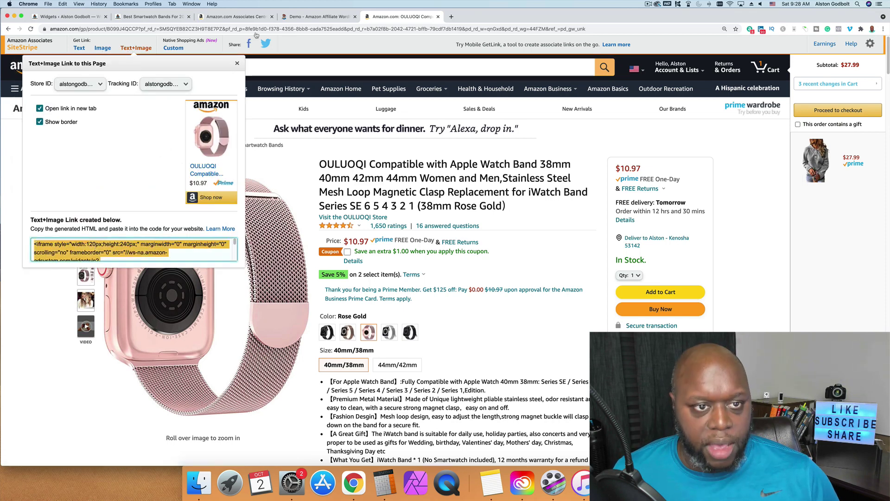
Paste the Text+Image embed code into the Smartwatch band widget's content
{"action": "left_click", "coordinate": [318, 17]}
{"action": "left_click", "coordinate": [234, 18]}
{"action": "left_click", "coordinate": [153, 17]}
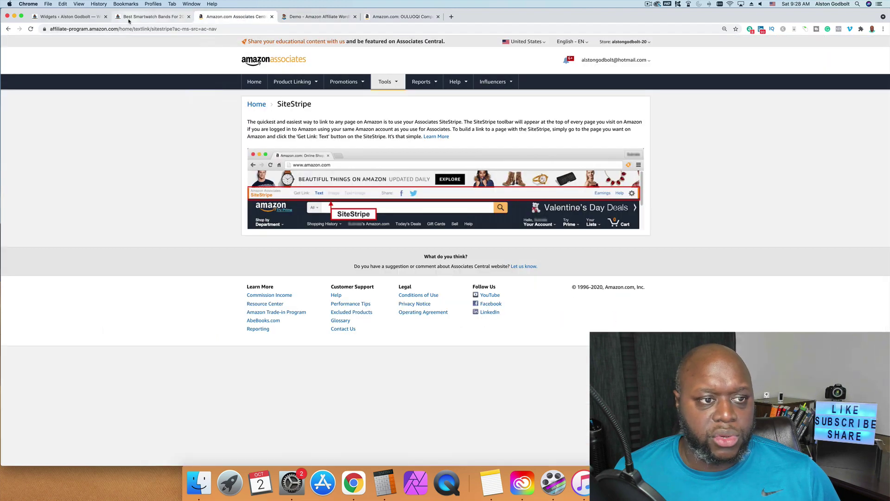
{"action": "left_click", "coordinate": [68, 17]}
{"action": "left_click", "coordinate": [474, 240]}
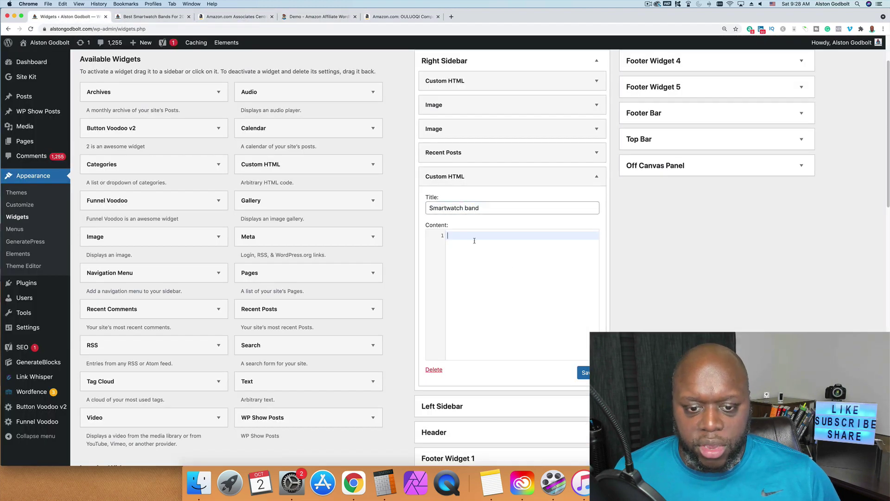
{"action": "type", "text": "<iframe style=\"width:120px;height:240px;\" marginwidth=\"0\" marginheight=\"0\" scrolling=\"no\" frameborder=\"0\" src=\"//ws-na.amazon-adsystem.com/widgets/q?ServiceVersion=20070822&OneJS=1&Operation=GetAdHtml&MarketPlace=US&source=ss&ref=as_ss_li_til&ad_type=product_link&tracking_id=alstongodbolt-20&language=en_US&marketplace=amazon&region=US&placement=B099J4QCCP&asins=B099J4QCCP&linkId=9a004ea6b97485ceb7a5f887a7f9a791&show_border=true&link_opens_in_new_window=true\"></iframe>"}
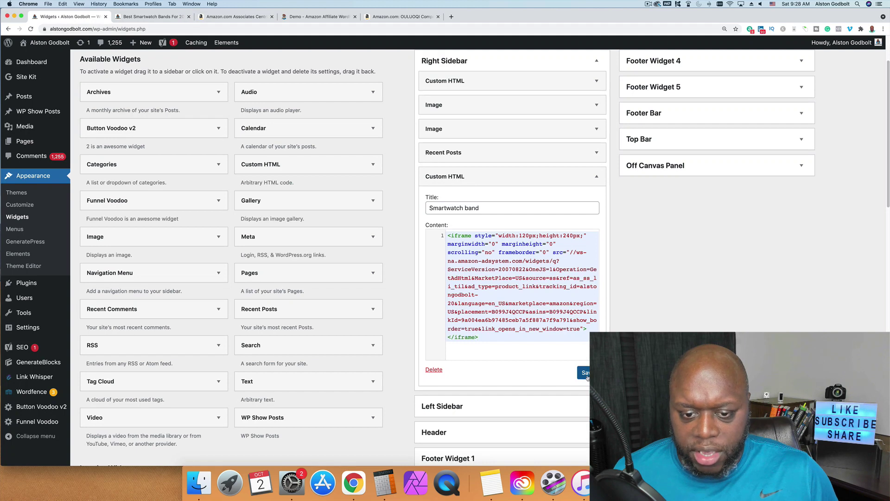
{"action": "left_click", "coordinate": [452, 17]}
Load alstongodbolt.com and scroll to the Smartwatch band sidebar widget showing the $10.97 OULUOQI ad
{"action": "type", "text": "alsto"}
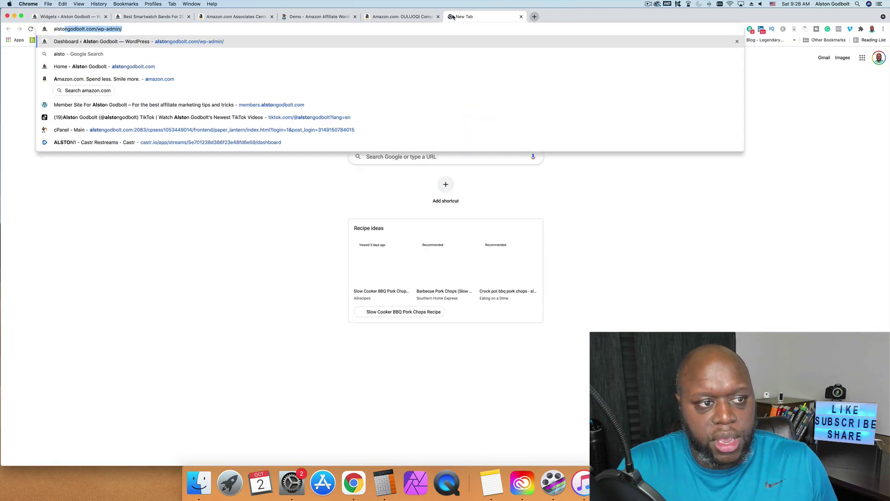
{"action": "type", "text": "ngodbolt.com"}
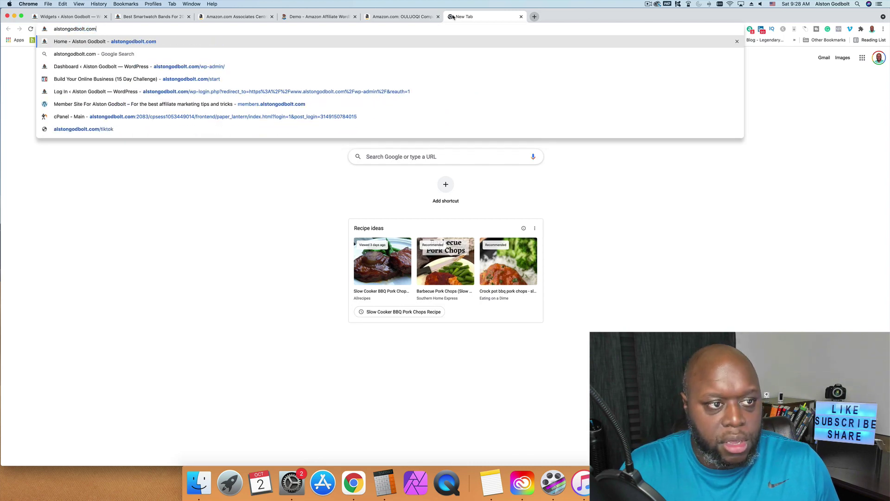
{"action": "key", "text": "Return"}
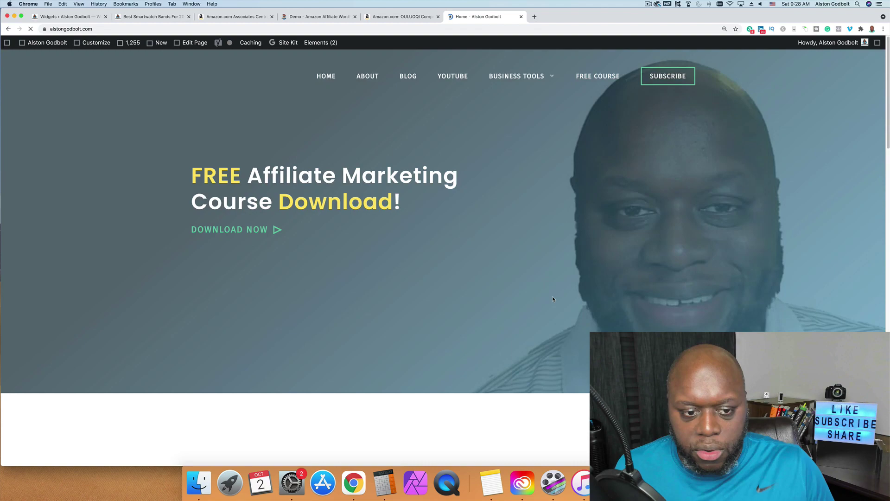
{"action": "scroll", "coordinate": [260, 320], "scroll_direction": "down", "scroll_amount": 8}
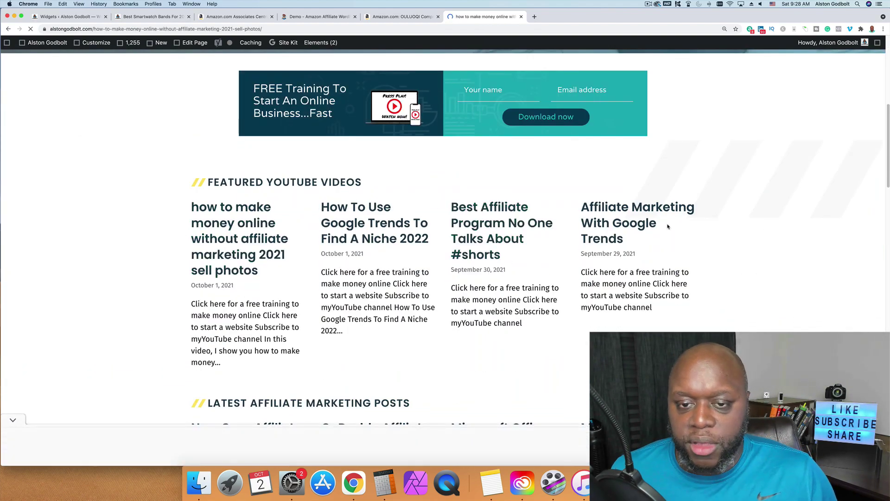
{"action": "scroll", "coordinate": [651, 306], "scroll_direction": "down", "scroll_amount": 12}
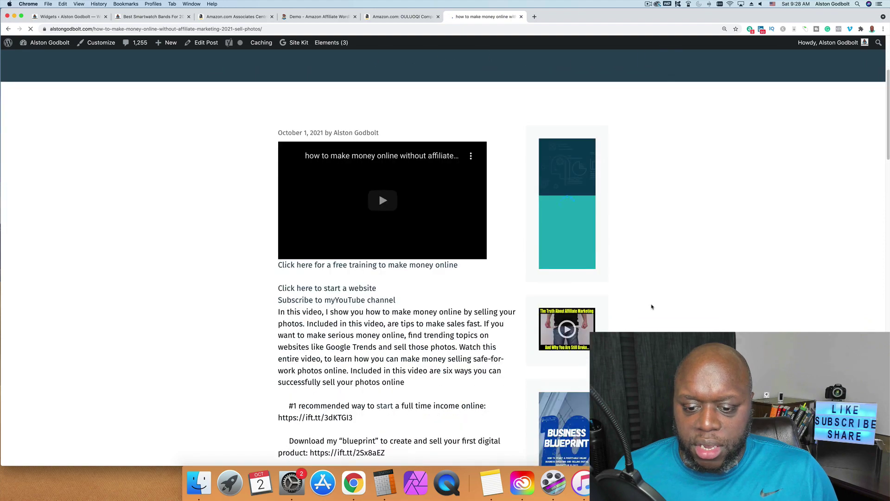
{"action": "scroll", "coordinate": [652, 307], "scroll_direction": "down", "scroll_amount": 6}
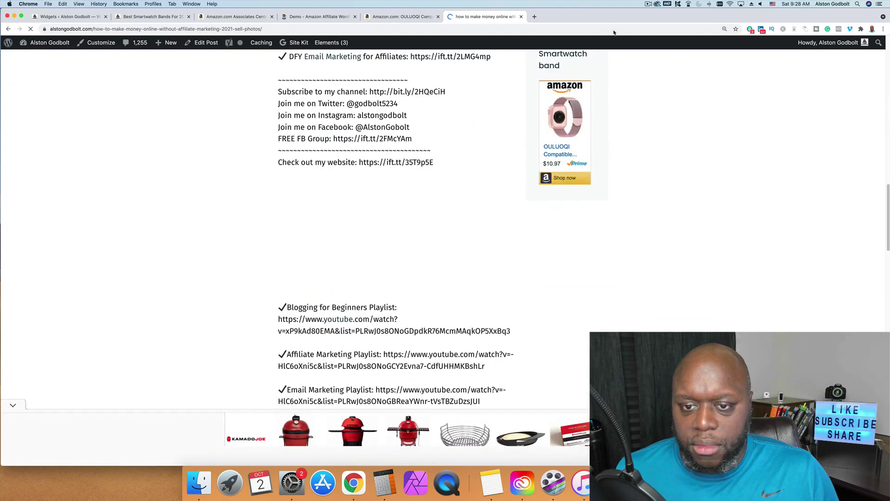